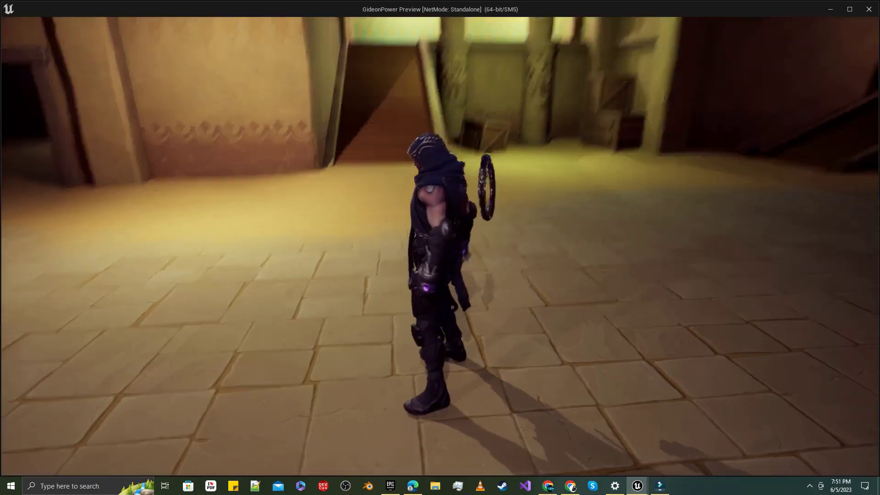
# Step: Exit play, create the GideonPower Third Person Blueprint project, and begin adding Stylized Egypt
pyautogui.press('Escape')
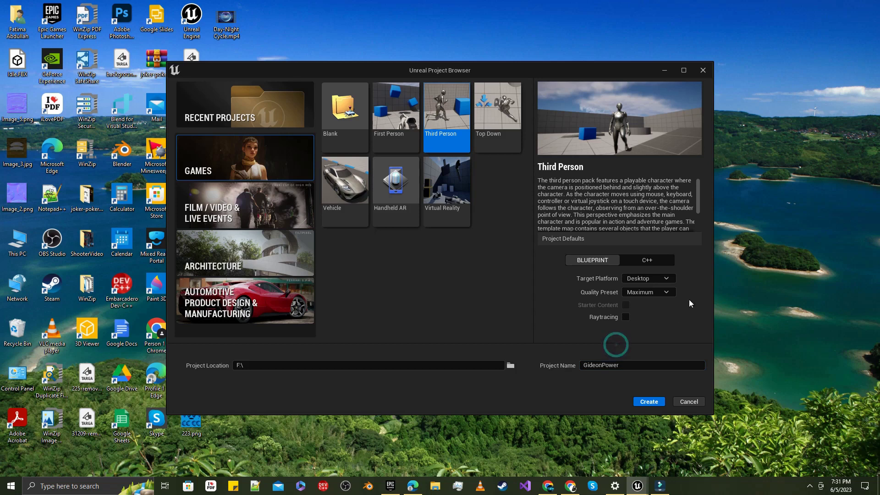
pyautogui.click(650, 403)
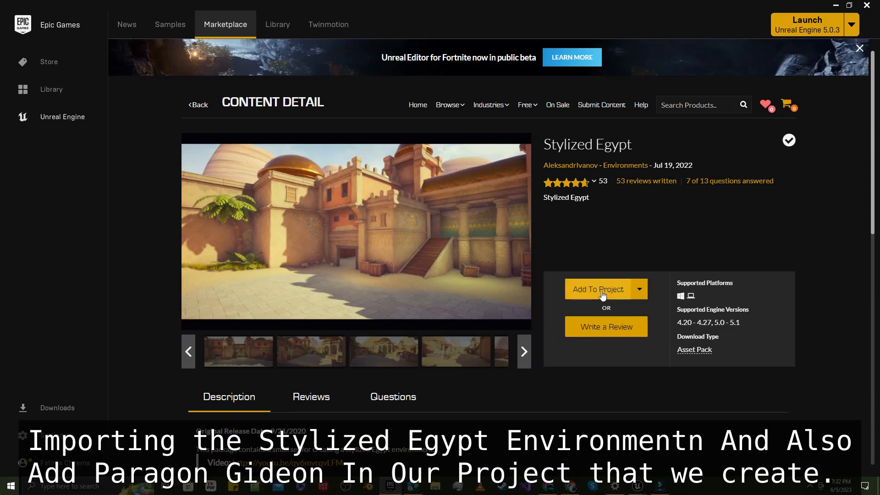
pyautogui.click(602, 290)
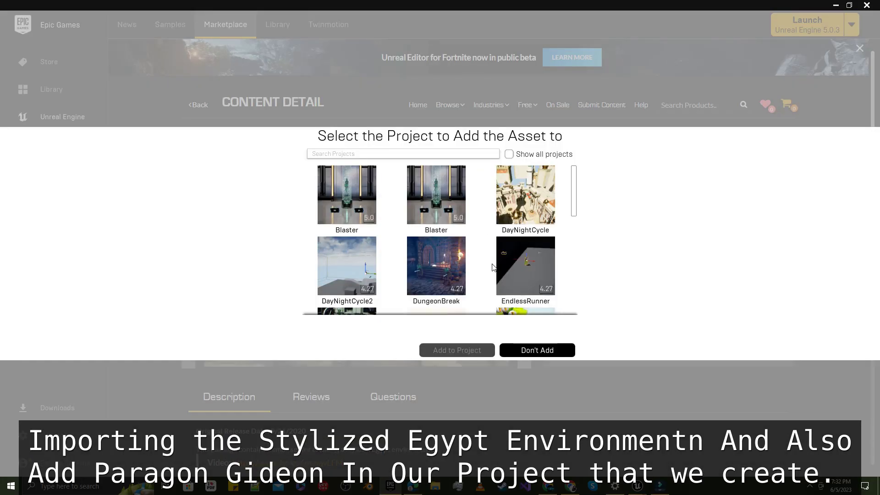
# Step: Add the Stylized Egypt environment to the GideonPower project
pyautogui.scroll(-3, 492, 266)
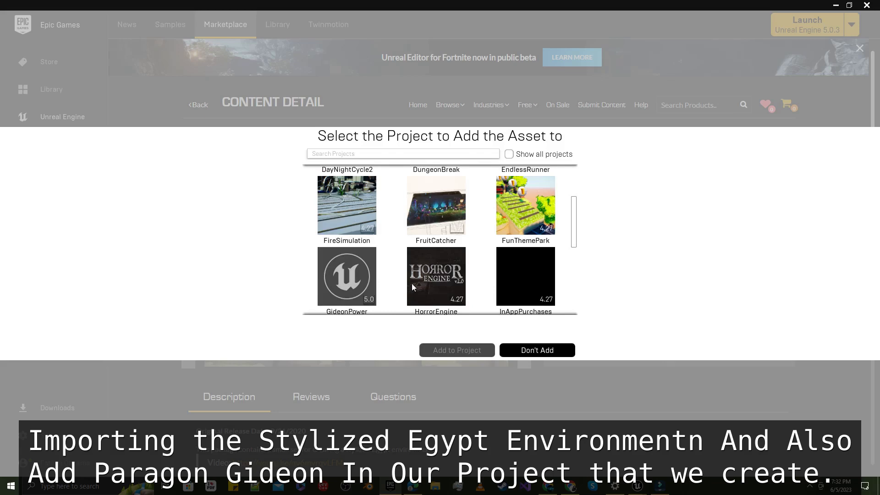
pyautogui.scroll(-1, 339, 281)
pyautogui.click(353, 282)
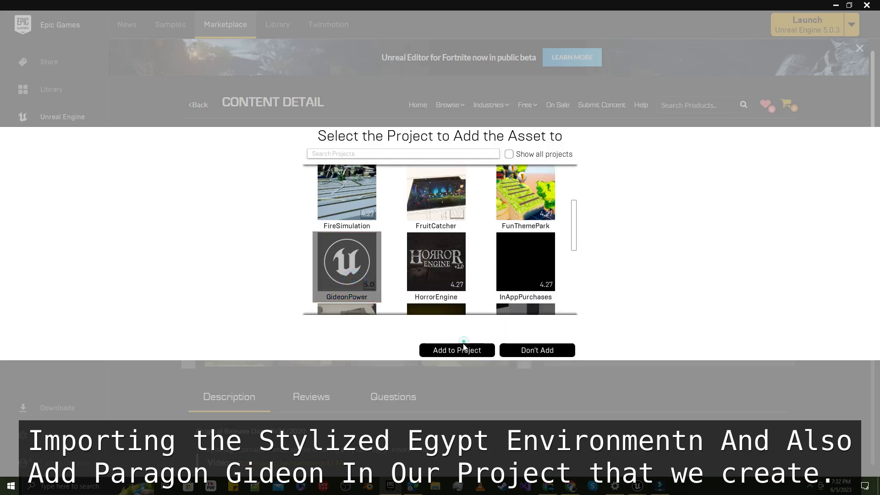
pyautogui.click(463, 347)
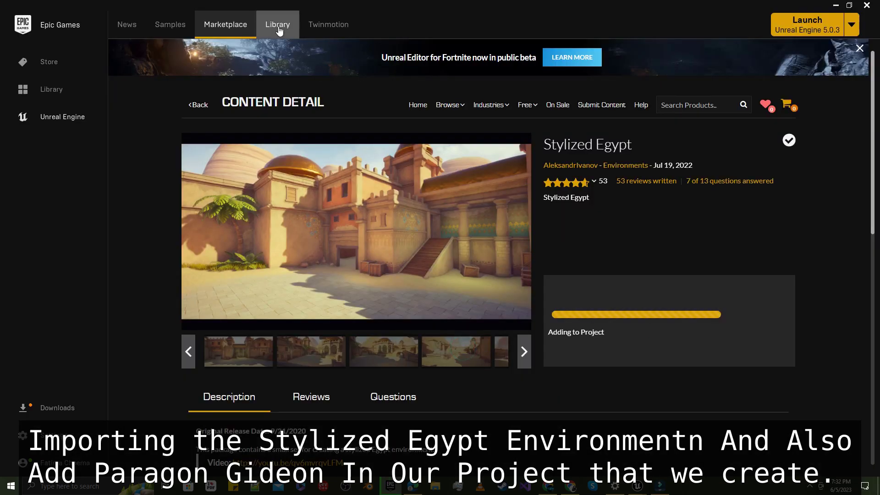
# Step: Find Paragon: Gideon in the library, add it to GideonPower, and minimize the launcher
pyautogui.click(278, 27)
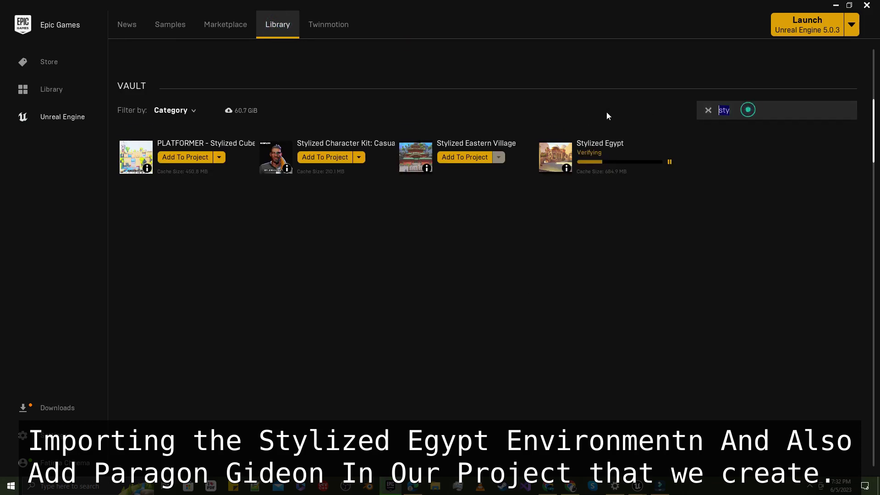
pyautogui.write('gi')
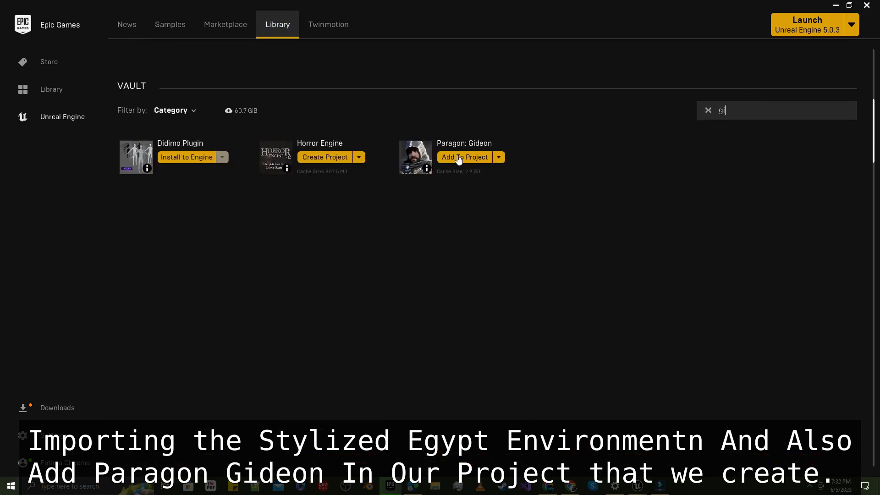
pyautogui.click(470, 141)
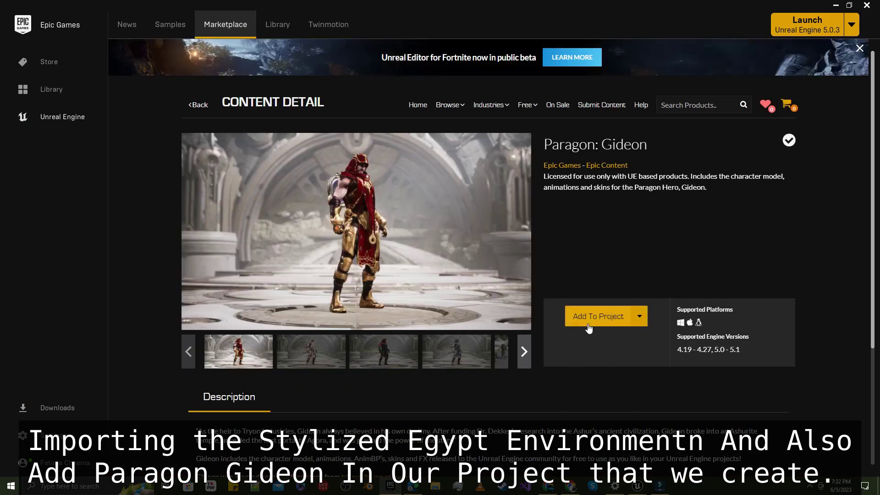
pyautogui.click(587, 323)
pyautogui.scroll(-3, 383, 291)
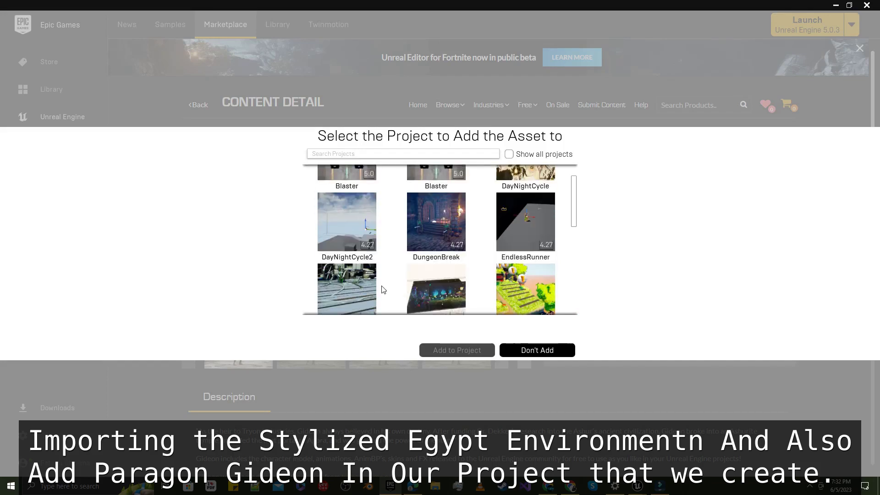
pyautogui.click(348, 282)
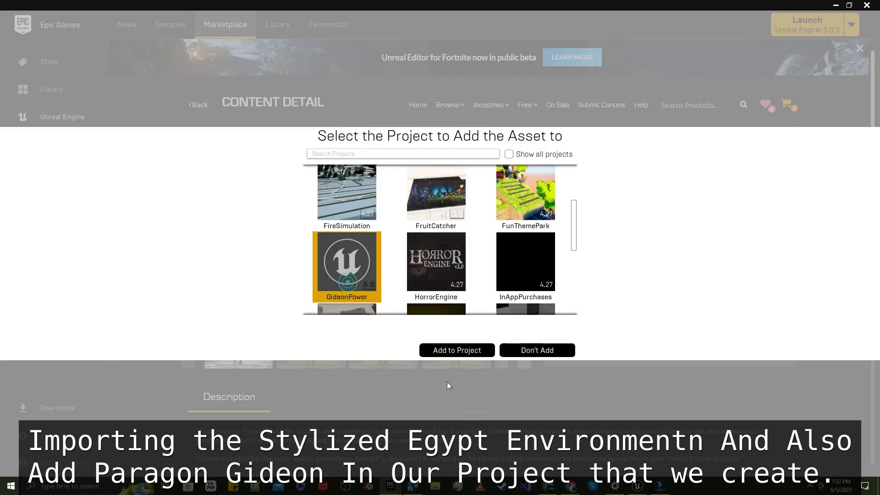
pyautogui.click(462, 350)
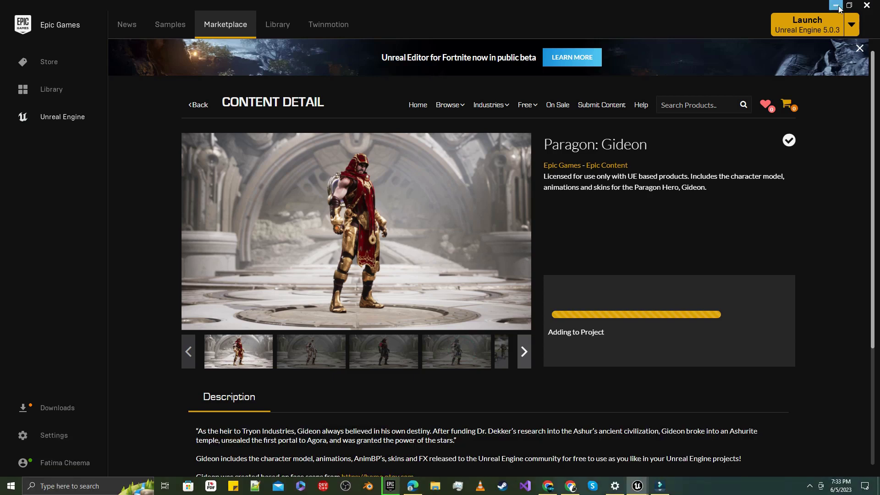
pyautogui.click(836, 6)
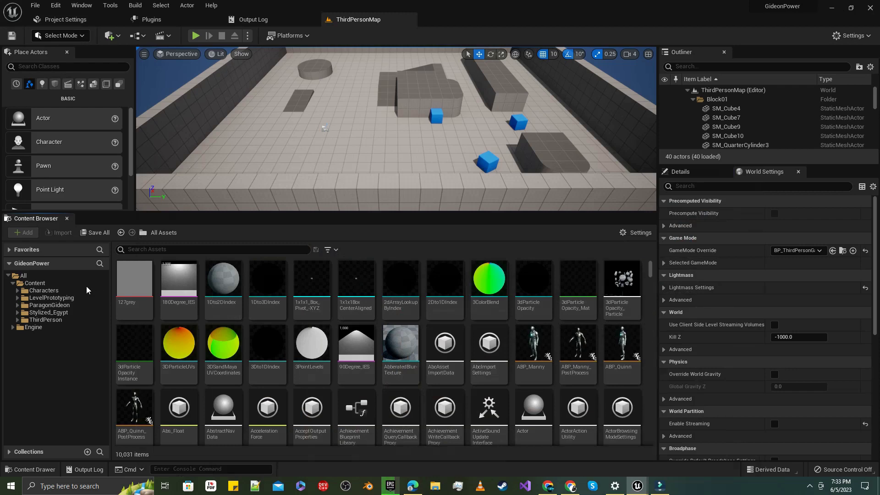
# Step: Open the Stylized_Egypt_Demo map from Content/Stylized_Egypt/Maps
pyautogui.click(45, 283)
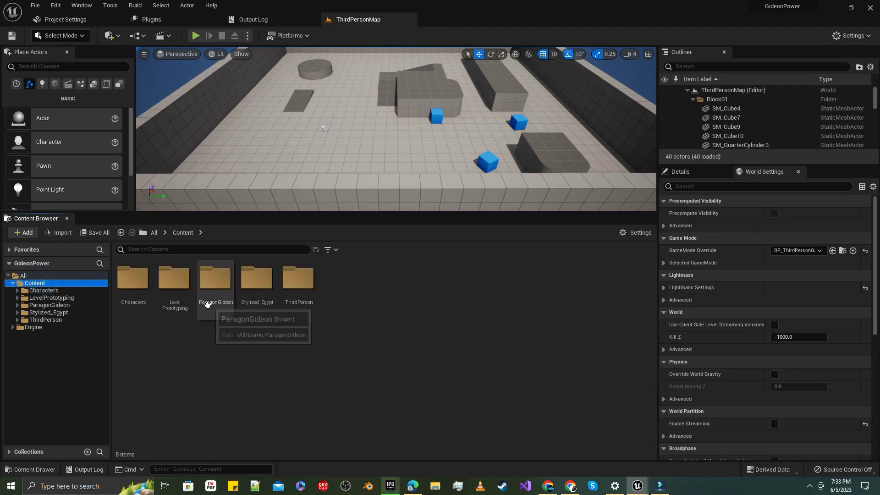
pyautogui.doubleClick(257, 282)
pyautogui.doubleClick(174, 281)
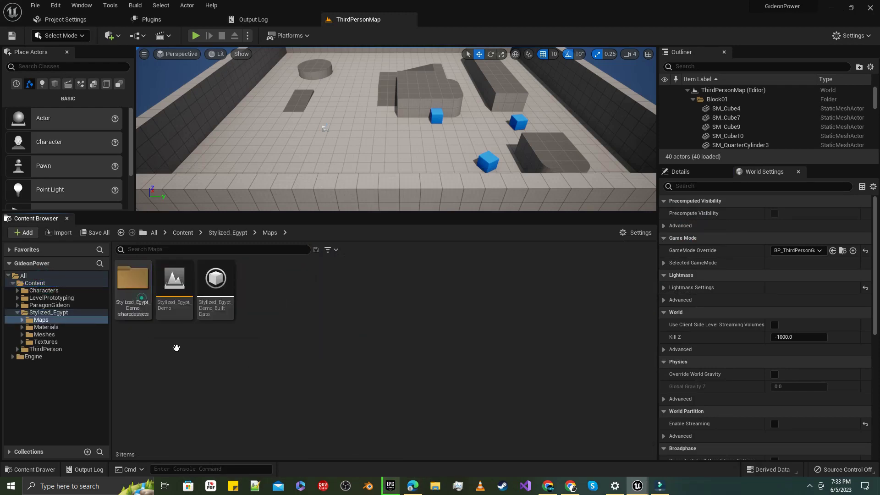
pyautogui.doubleClick(178, 290)
pyautogui.moveTo(499, 124)
pyautogui.mouseDown(button='right')
pyautogui.moveTo(140, 149)
pyautogui.moveTo(450, 101)
pyautogui.mouseUp(button='right')
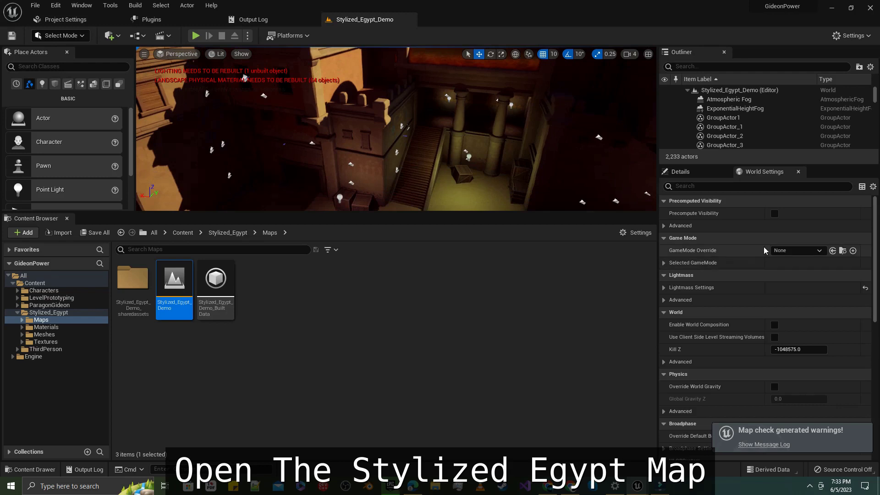
# Step: Set GameMode Override to BP_ThirdPersonGameMode with GideonPlayerCharacter as the default pawn
pyautogui.click(783, 251)
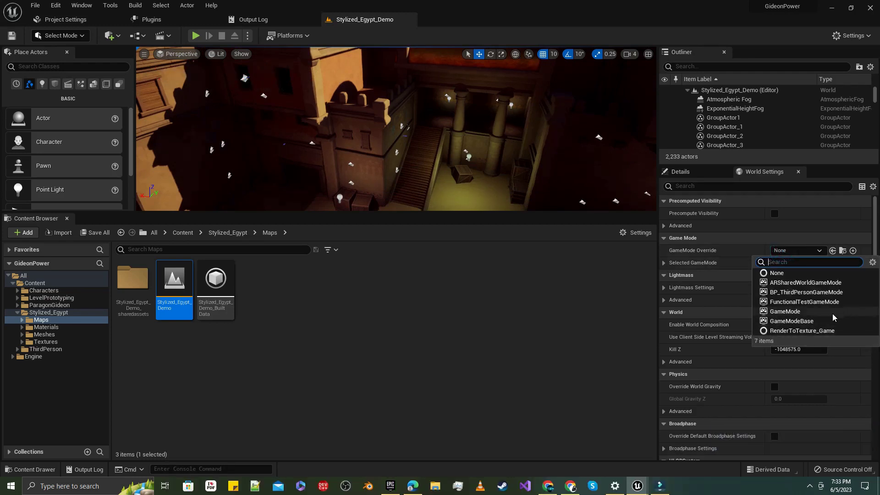
pyautogui.click(787, 292)
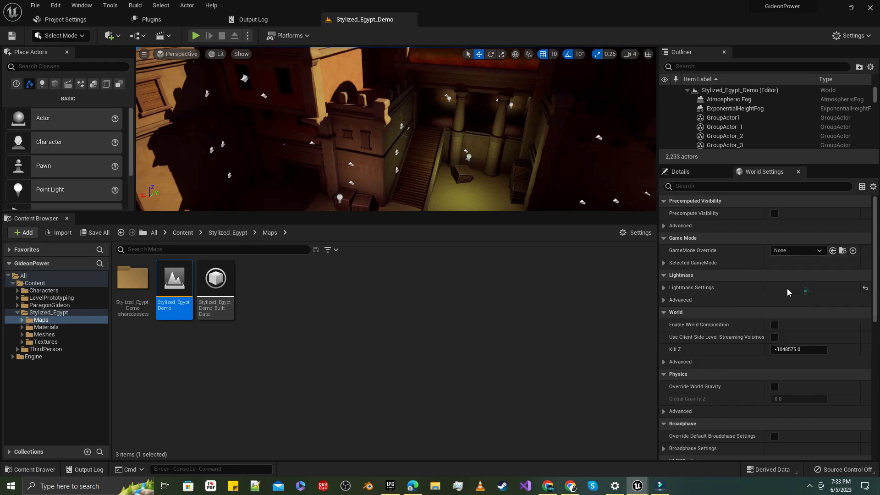
pyautogui.click(665, 263)
pyautogui.click(819, 275)
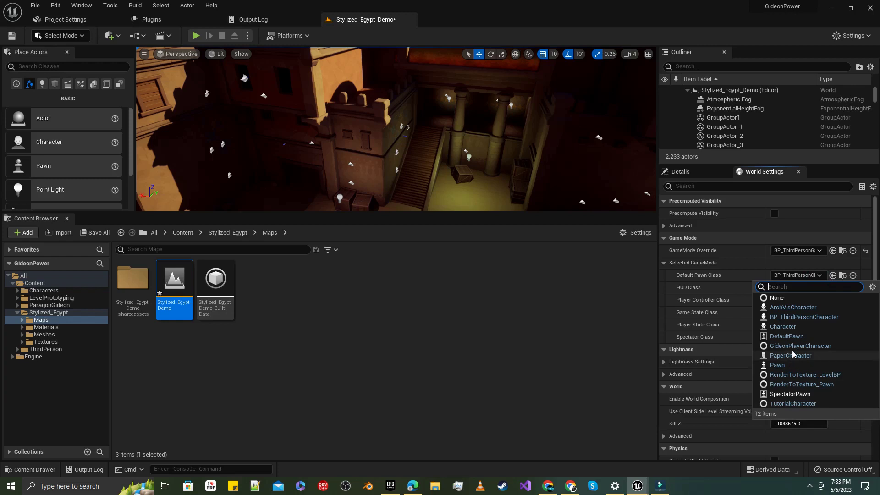
pyautogui.click(794, 347)
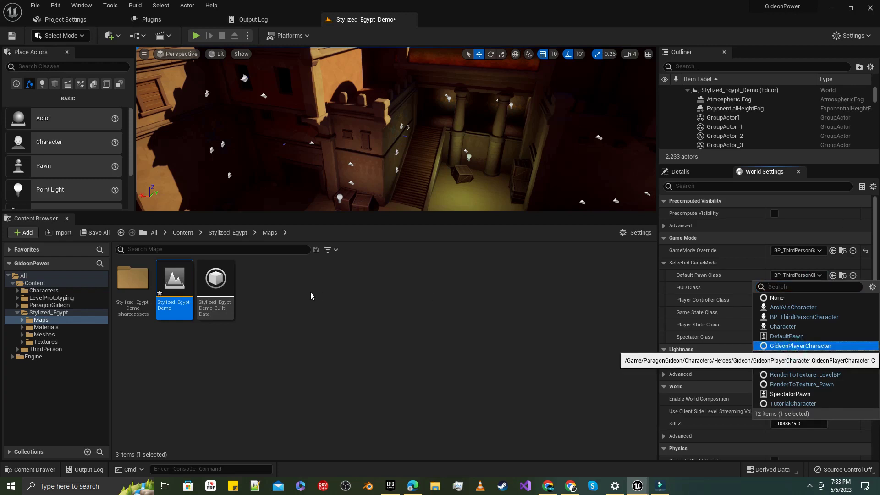
pyautogui.click(182, 234)
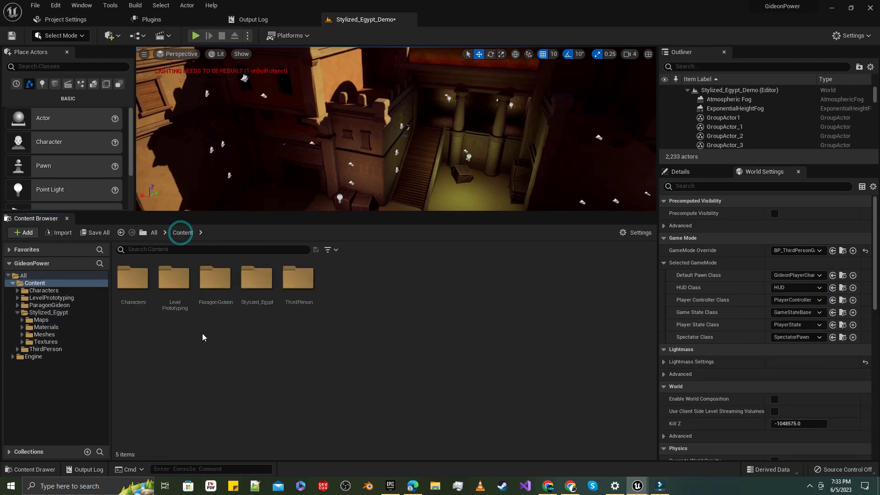
# Step: Copy every event graph node from BP_ThirdPersonCharacter, then close the blueprint
pyautogui.click(292, 300)
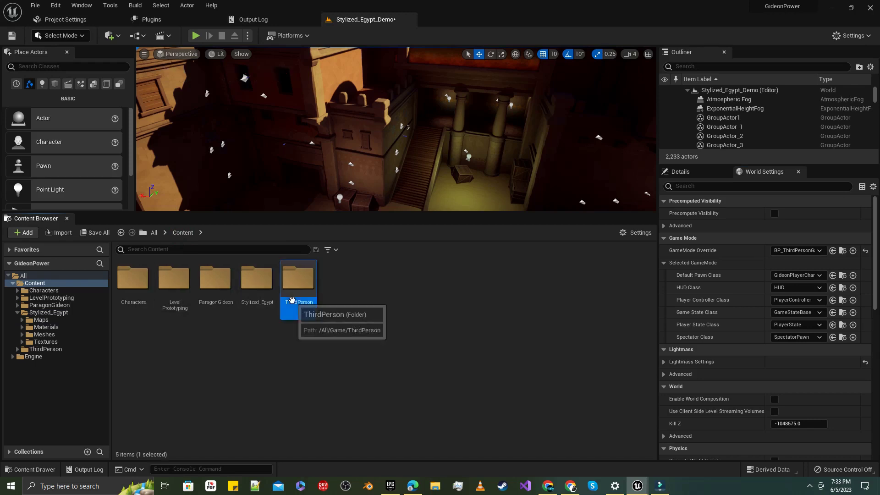
pyautogui.doubleClick(291, 300)
pyautogui.doubleClick(133, 293)
pyautogui.click(181, 292)
pyautogui.doubleClick(133, 282)
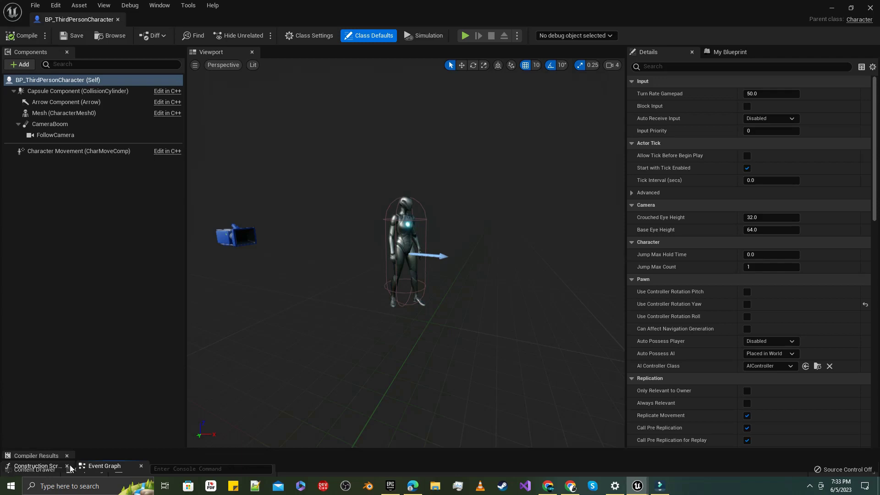
pyautogui.click(106, 464)
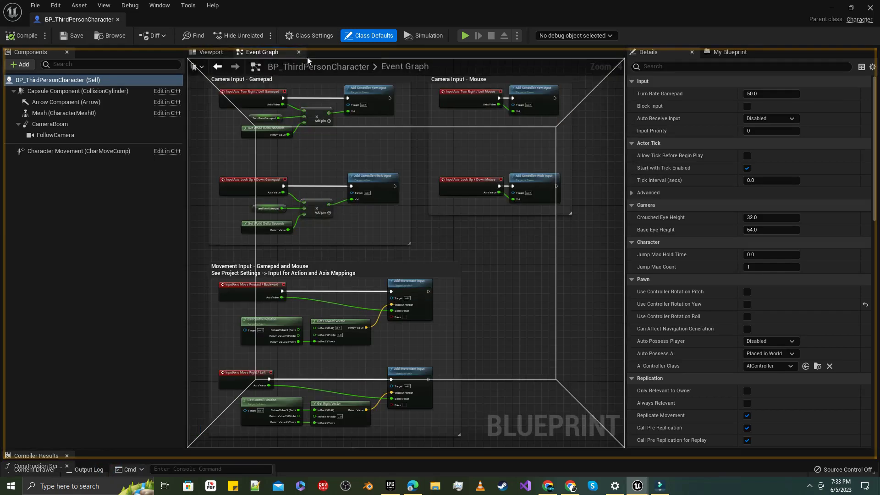
pyautogui.scroll(-5, 344, 238)
pyautogui.moveTo(239, 145); pyautogui.dragTo(510, 407)
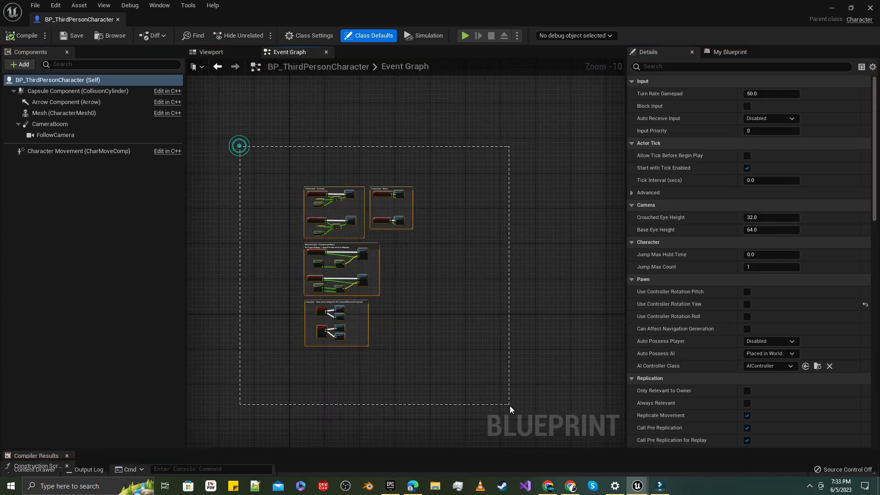
pyautogui.click(118, 20)
# Step: Open the GideonPlayerCharacter blueprint from the ParagonGideon folder
pyautogui.click(189, 234)
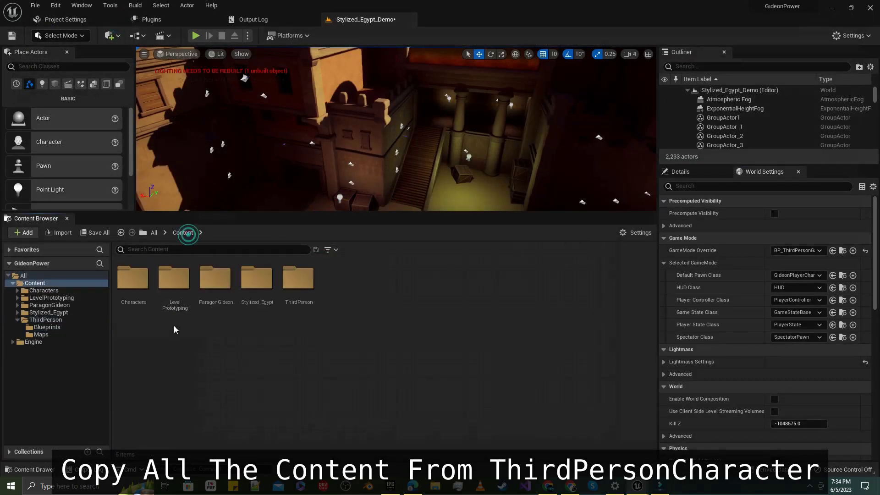
pyautogui.doubleClick(224, 284)
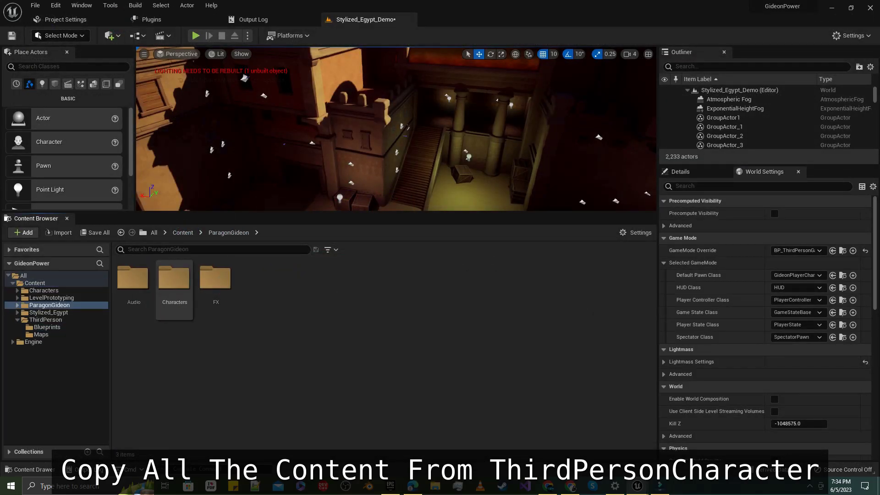
pyautogui.click(842, 275)
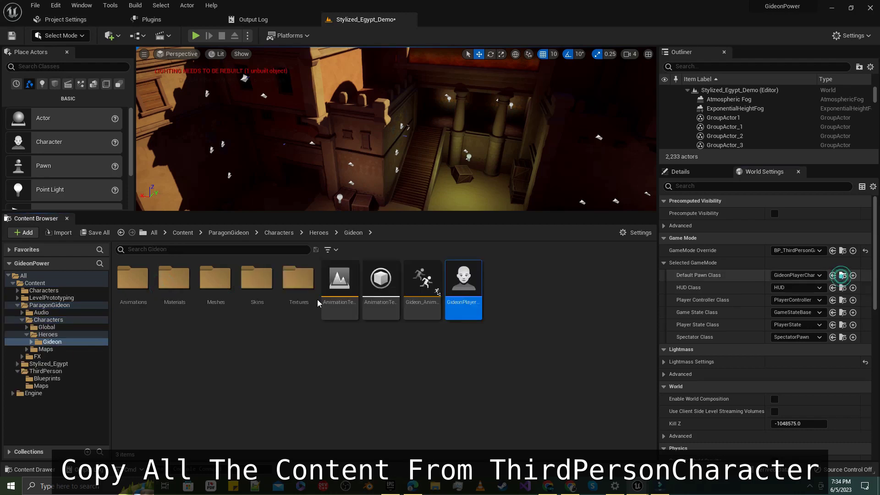
pyautogui.doubleClick(463, 288)
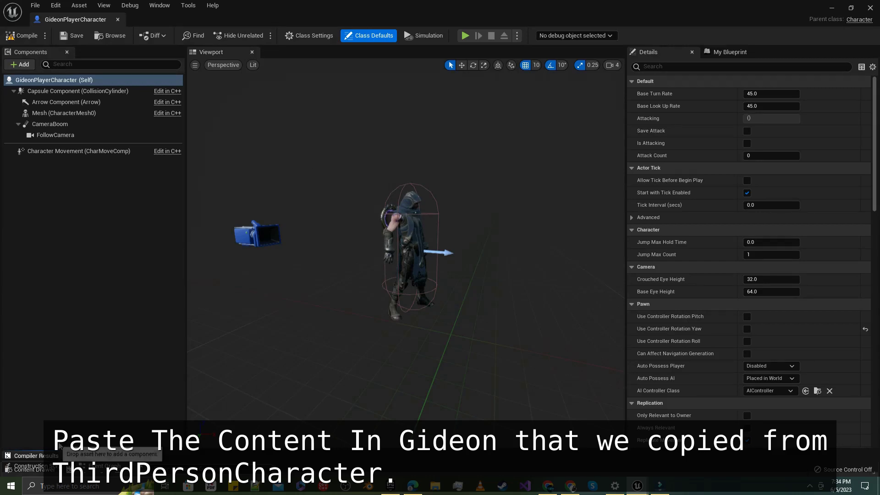
# Step: Move GideonPlayerCharacter's attack setup blocks down and delete the misplaced node groups
pyautogui.click(106, 465)
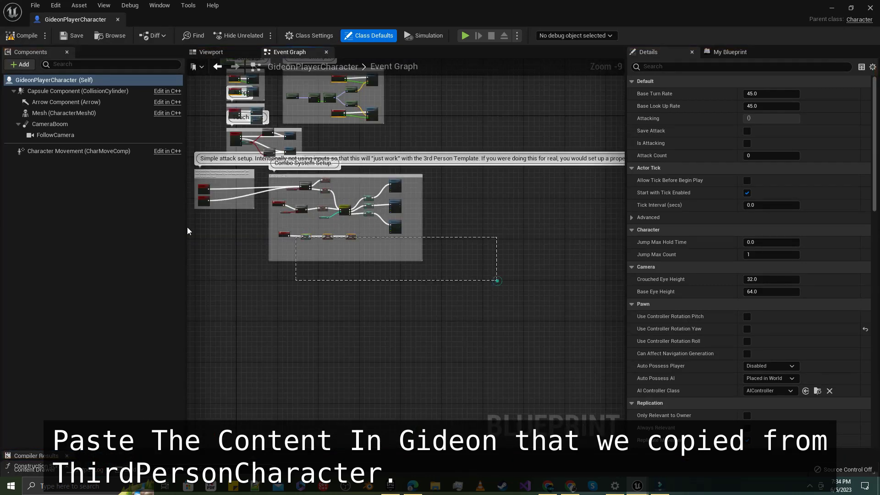
pyautogui.moveTo(187, 230); pyautogui.dragTo(216, 163)
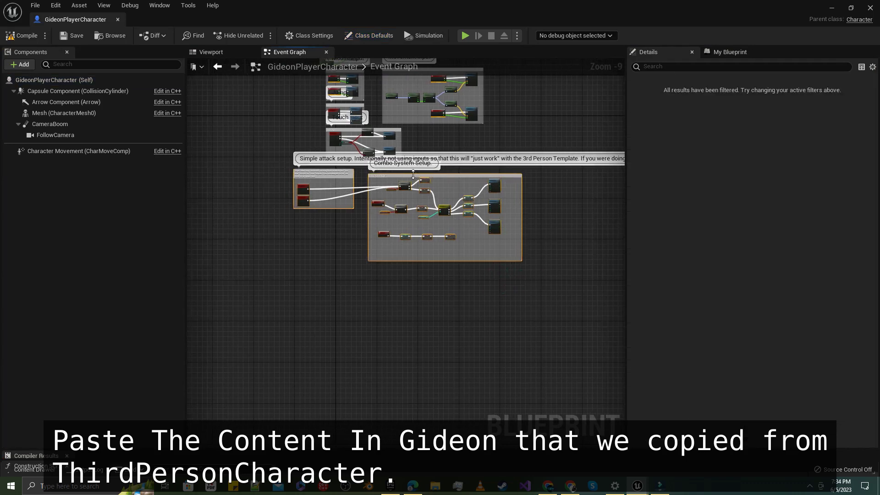
pyautogui.moveTo(413, 172); pyautogui.dragTo(413, 269)
pyautogui.moveTo(416, 203)
pyautogui.mouseDown(button='right')
pyautogui.moveTo(520, 354)
pyautogui.moveTo(436, 400)
pyautogui.mouseUp(button='right')
pyautogui.moveTo(437, 400); pyautogui.dragTo(287, 179)
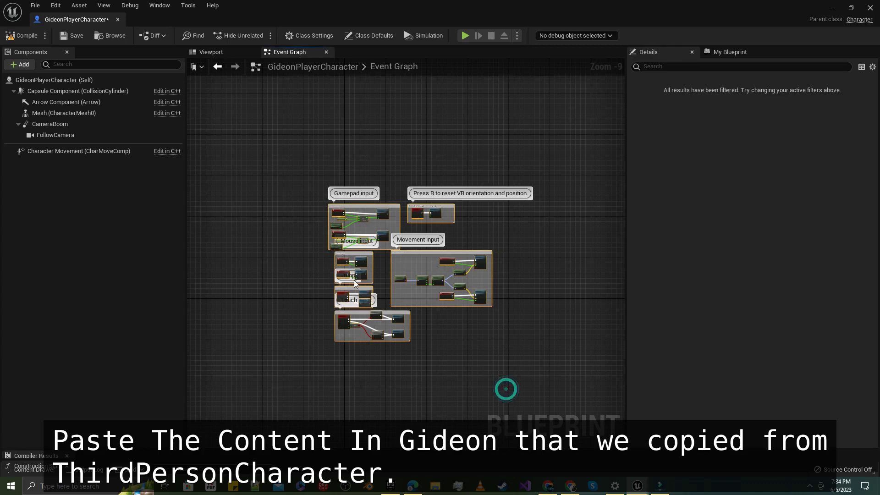
pyautogui.press('Delete')
# Step: Paste the copied ThirdPersonCharacter nodes into place, dock the blueprint, and return to the level
pyautogui.hotkey('ctrl', 'v')
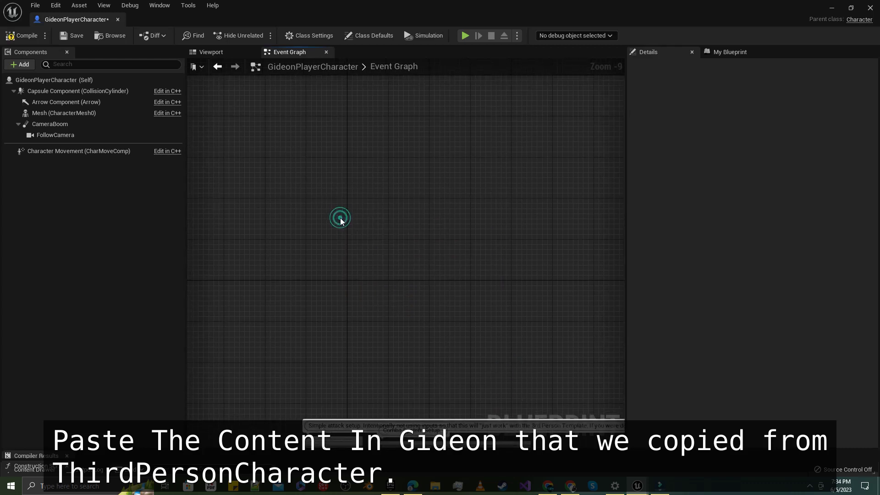
pyautogui.hotkey('ctrl', 'v')
pyautogui.moveTo(347, 217); pyautogui.dragTo(348, 292)
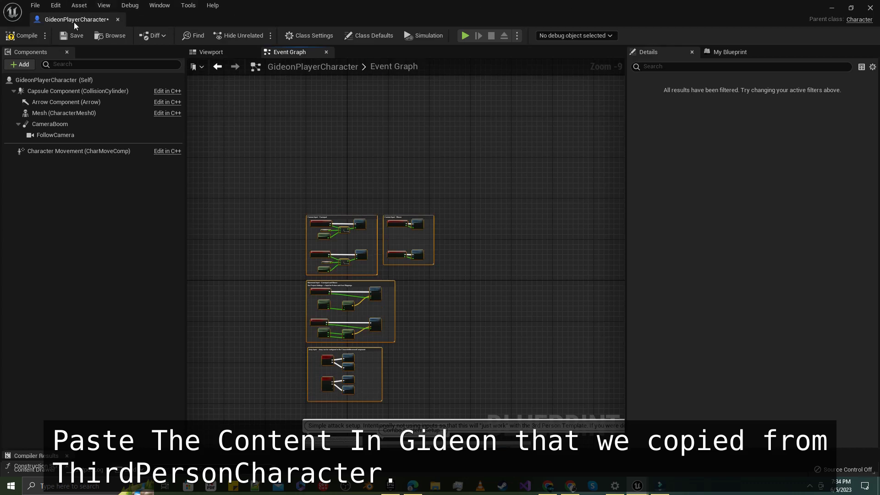
pyautogui.moveTo(74, 20); pyautogui.dragTo(389, 22)
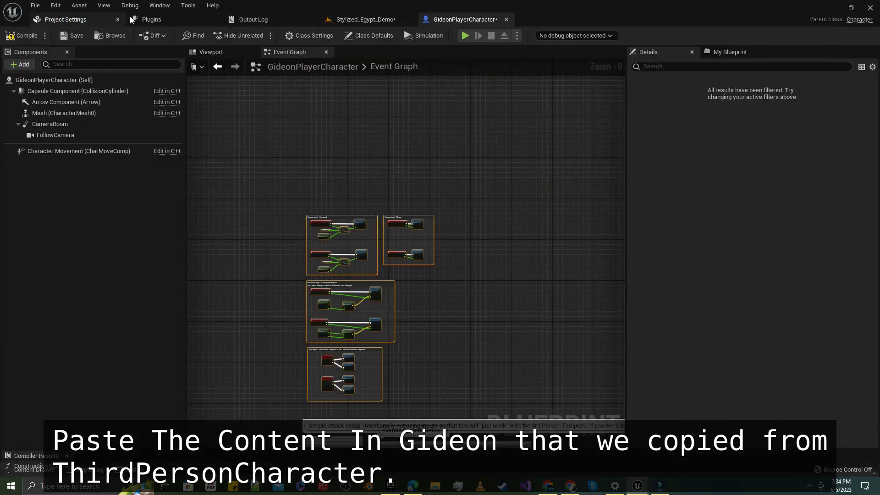
pyautogui.click(354, 20)
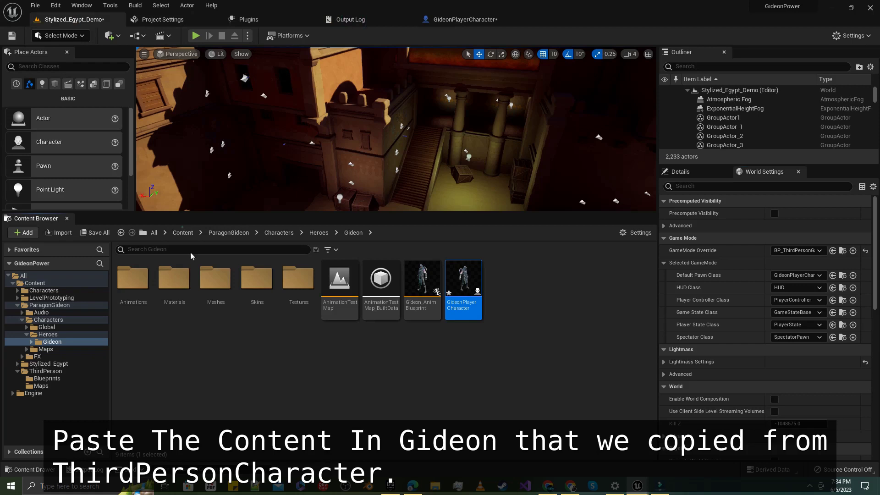
# Step: Copy the TurnRateGamepad variable from BP_ThirdPersonCharacter's Input category
pyautogui.click(182, 232)
pyautogui.doubleClick(294, 306)
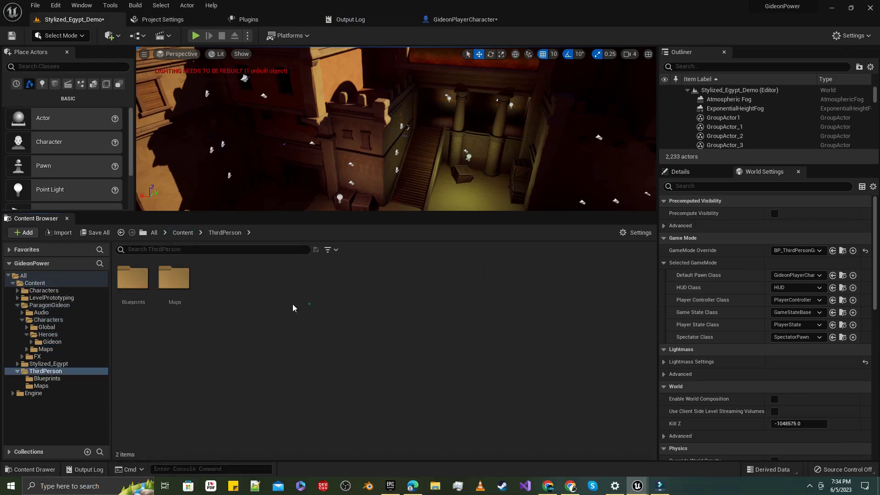
pyautogui.doubleClick(119, 289)
pyautogui.click(132, 302)
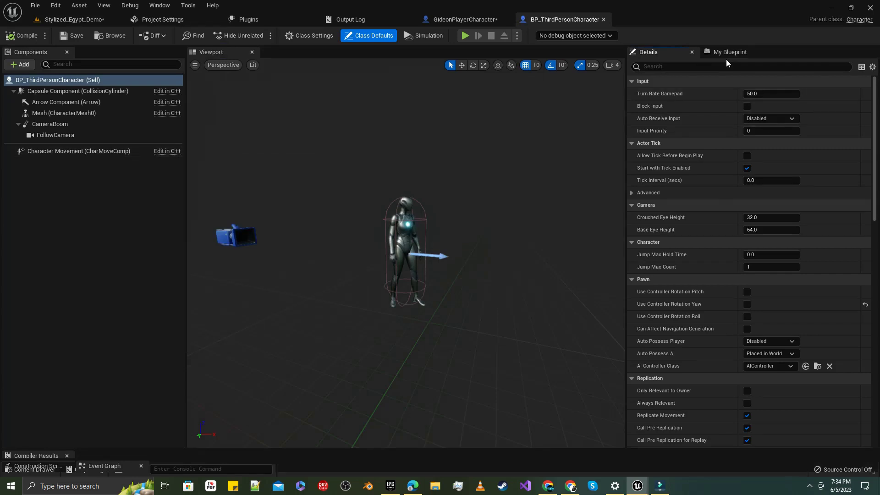
pyautogui.click(728, 54)
pyautogui.click(631, 158)
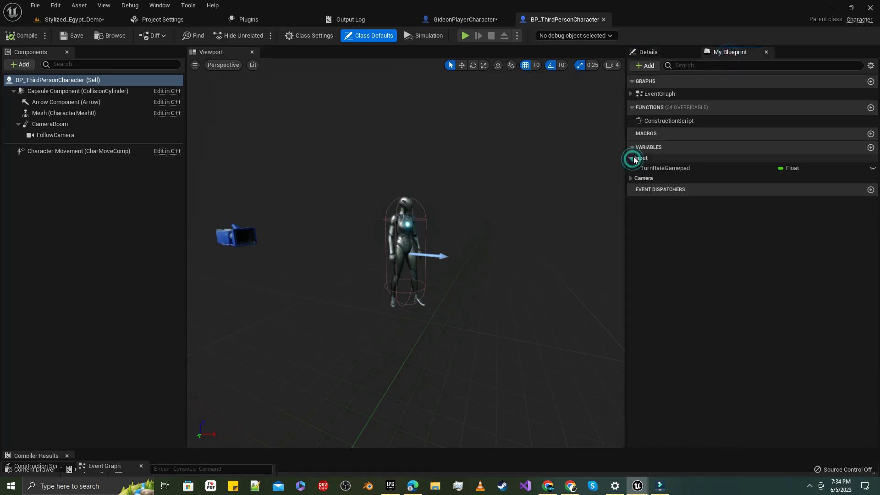
pyautogui.click(643, 169)
pyautogui.rightClick(645, 170)
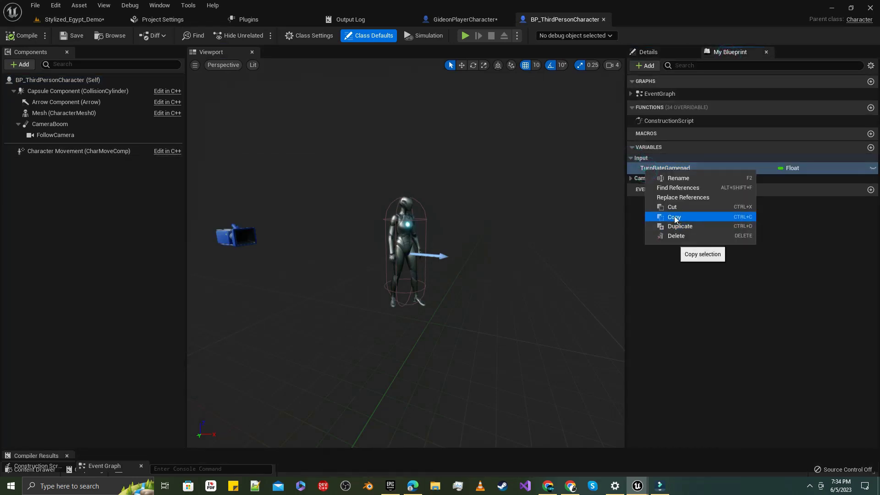
pyautogui.click(674, 216)
# Step: Paste TurnRateGamepad into GideonPlayerCharacter, compile, save, and return to the Egypt level
pyautogui.click(480, 18)
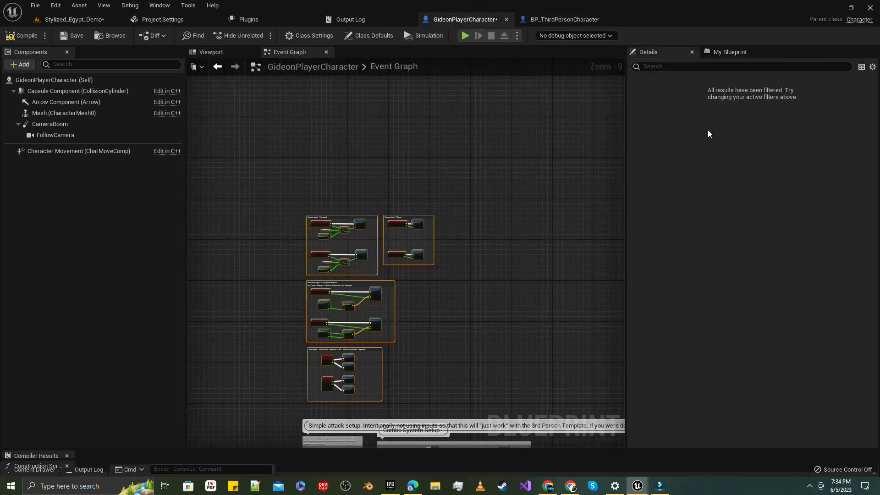
pyautogui.click(720, 54)
pyautogui.rightClick(672, 149)
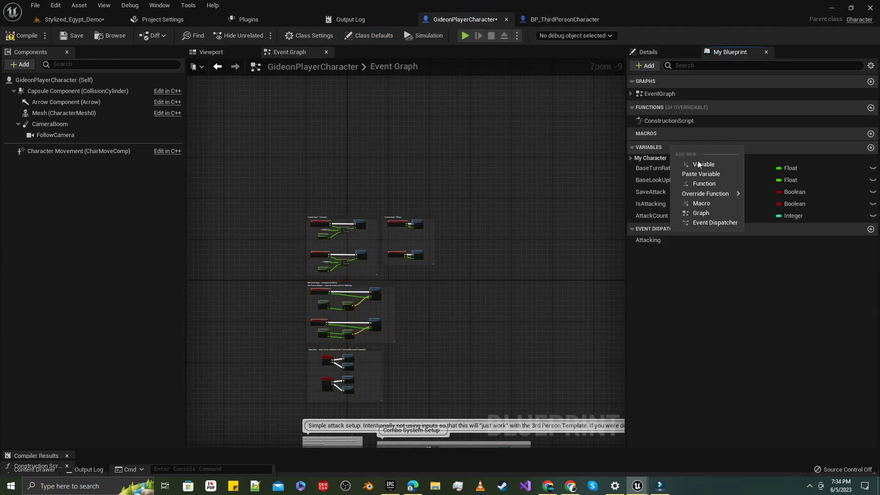
pyautogui.click(701, 174)
pyautogui.click(21, 35)
pyautogui.click(71, 36)
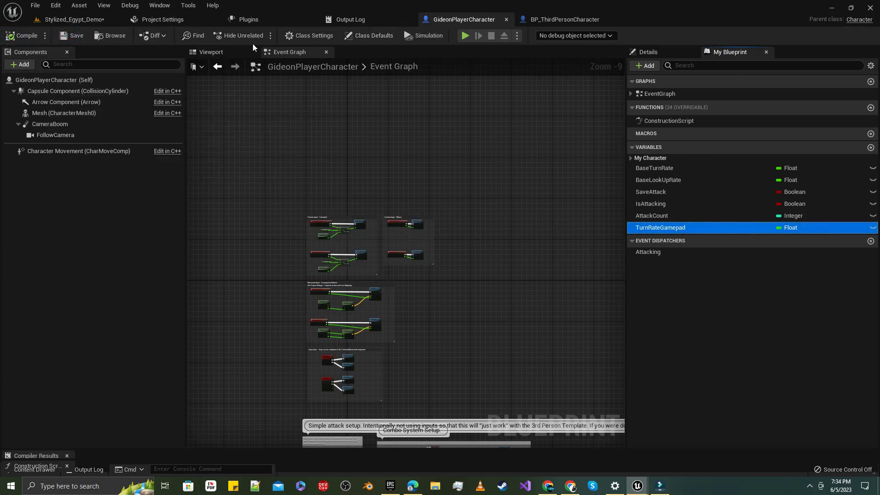
pyautogui.click(83, 20)
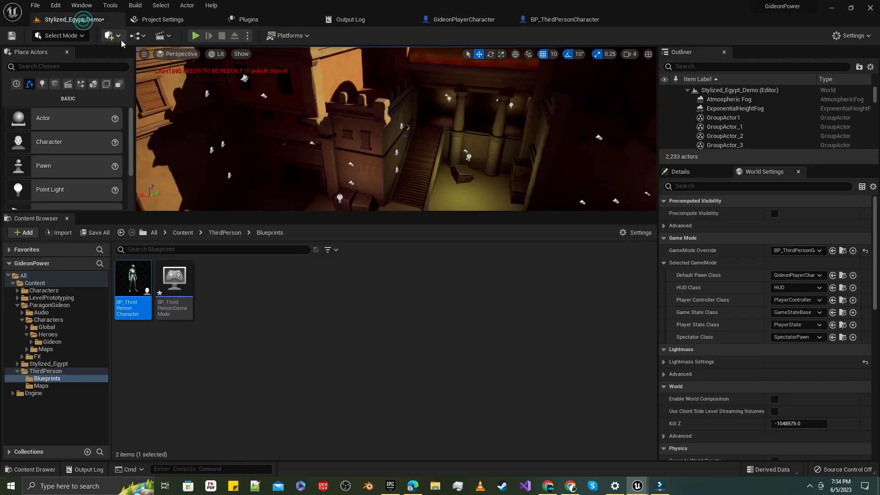
# Step: Save the level, lower the sun to a dusk angle with Ctrl+L, and enlarge the viewport
pyautogui.click(11, 35)
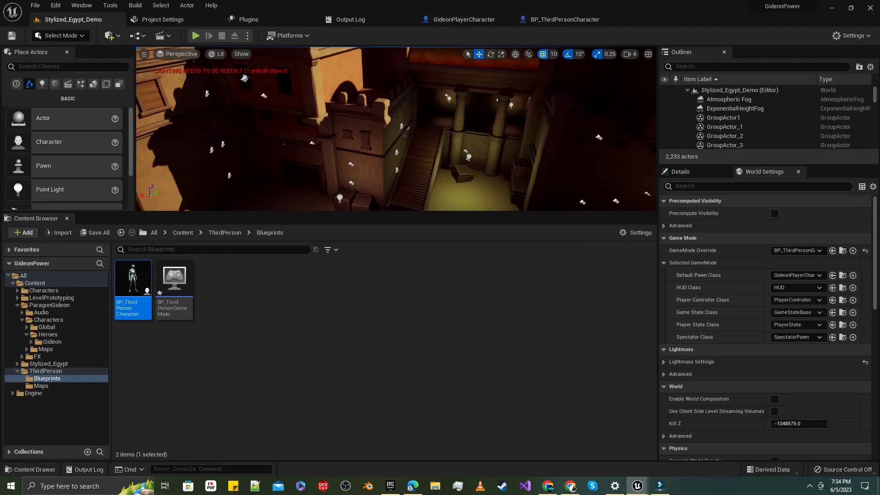
pyautogui.hotkey('ctrl', 'l')
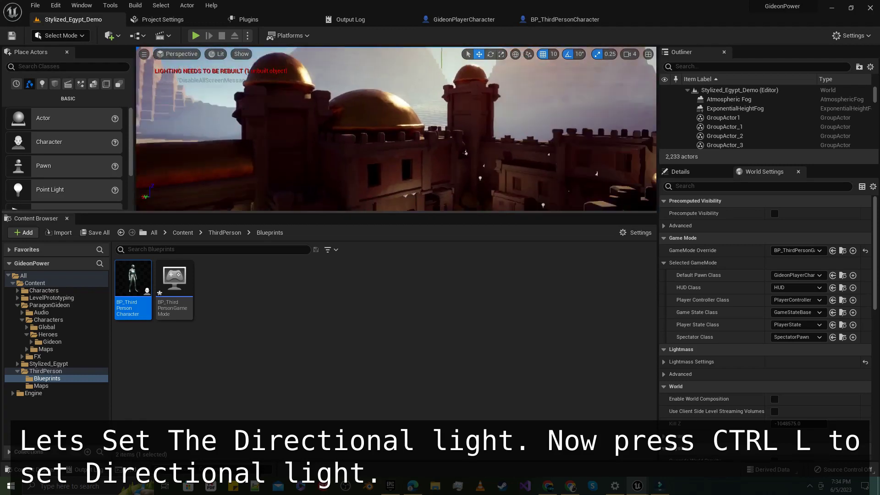
pyautogui.moveTo(500, 138); pyautogui.dragTo(501, 198, button='right')
pyautogui.hotkey('ctrl', 'l')
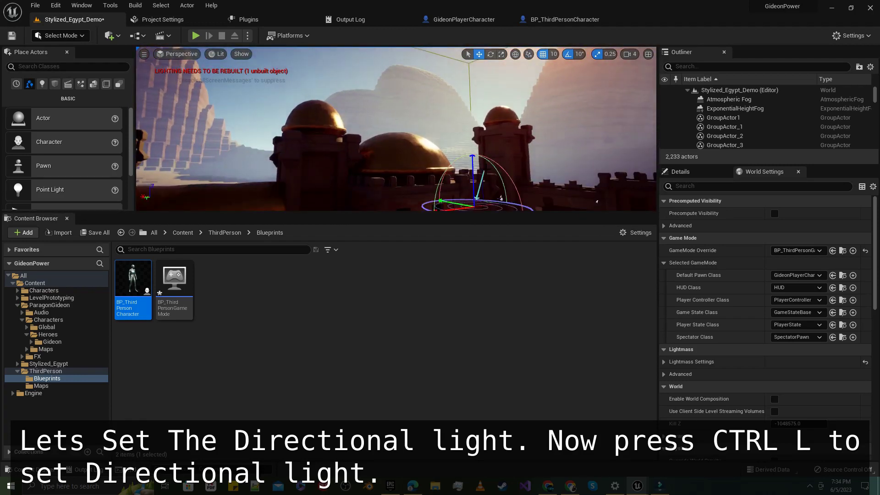
pyautogui.click(511, 192)
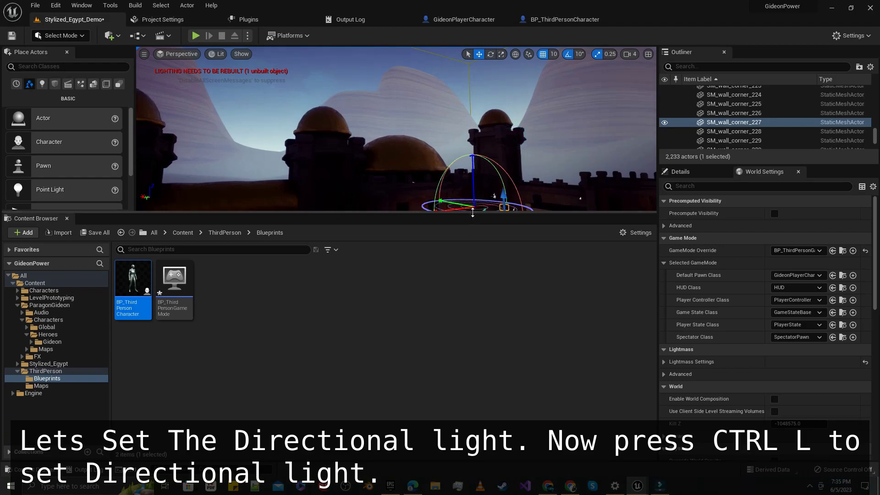
pyautogui.moveTo(472, 212); pyautogui.dragTo(472, 392)
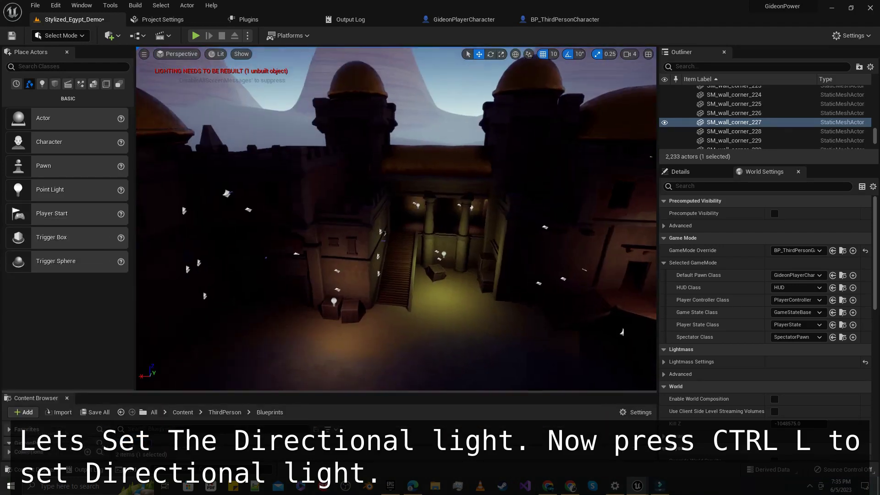
# Step: Search the Outliner for 'light' and select all twenty point lights
pyautogui.click(729, 65)
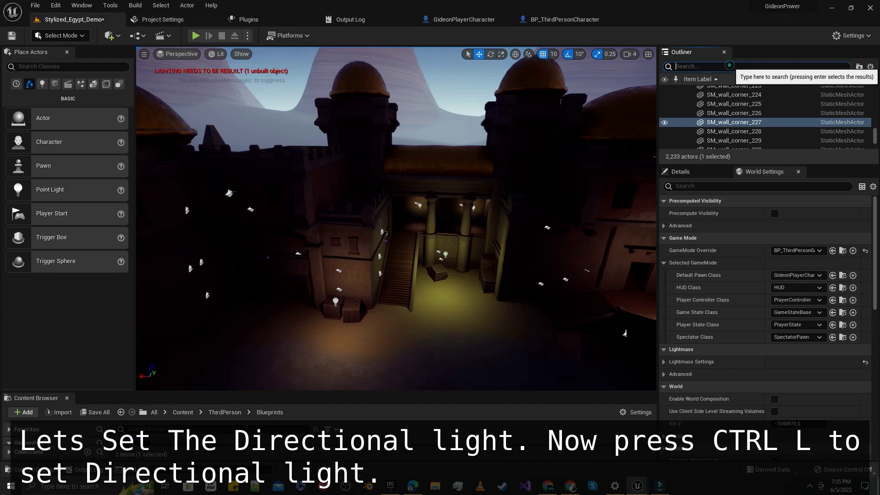
pyautogui.write('li')
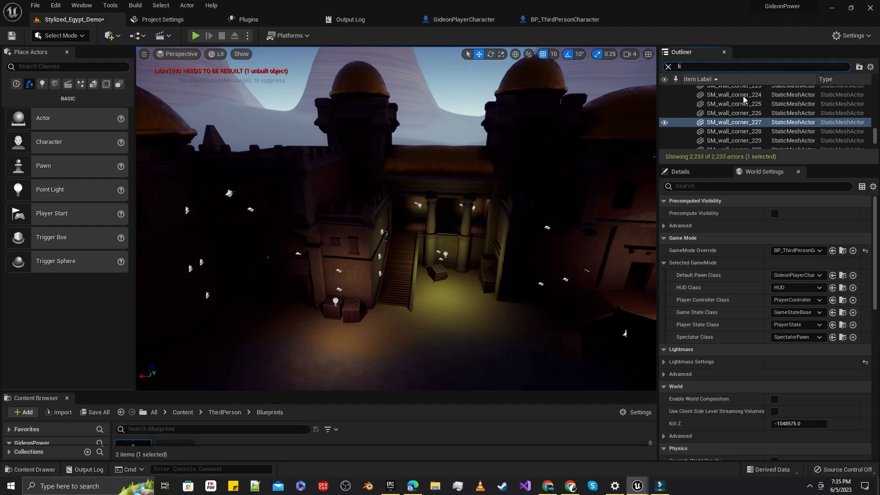
pyautogui.write('ght')
pyautogui.click(744, 118)
pyautogui.scroll(-3, 744, 119)
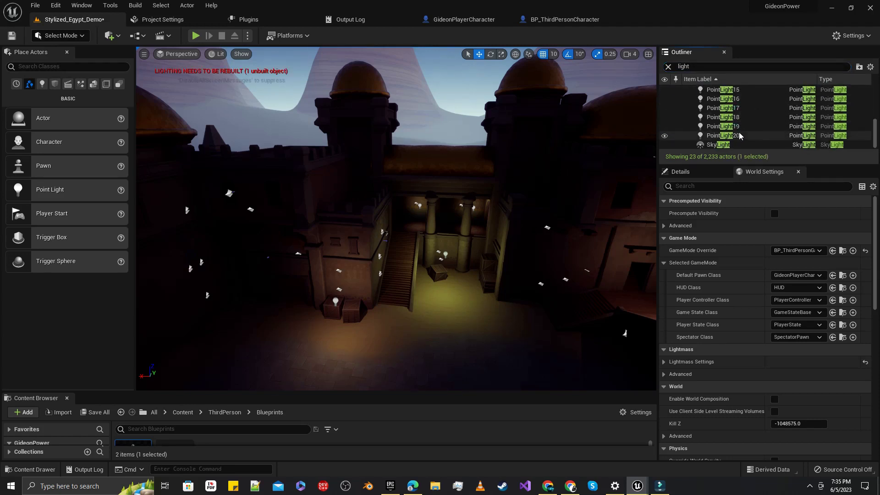
pyautogui.keyDown('shift'); pyautogui.click(742, 136); pyautogui.keyUp('shift')
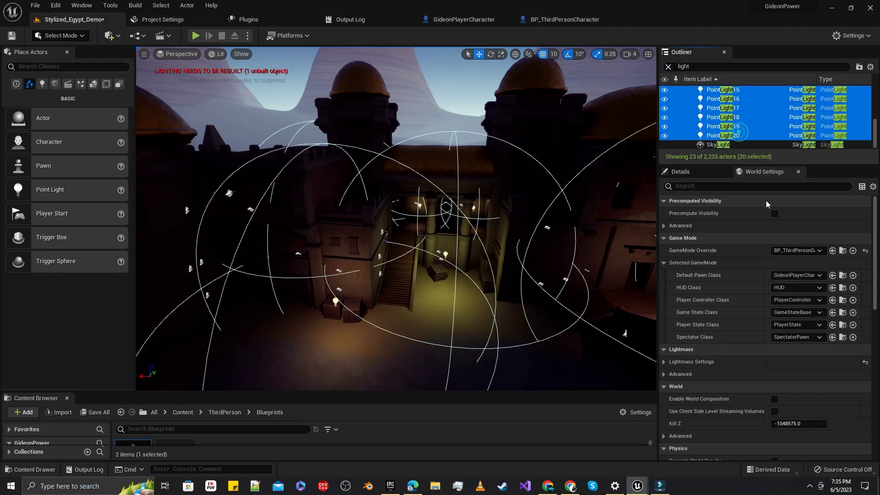
pyautogui.click(680, 171)
# Step: Give the lights attenuation radius 2000 and intensity 30 cd, then save the level
pyautogui.scroll(-5, 764, 349)
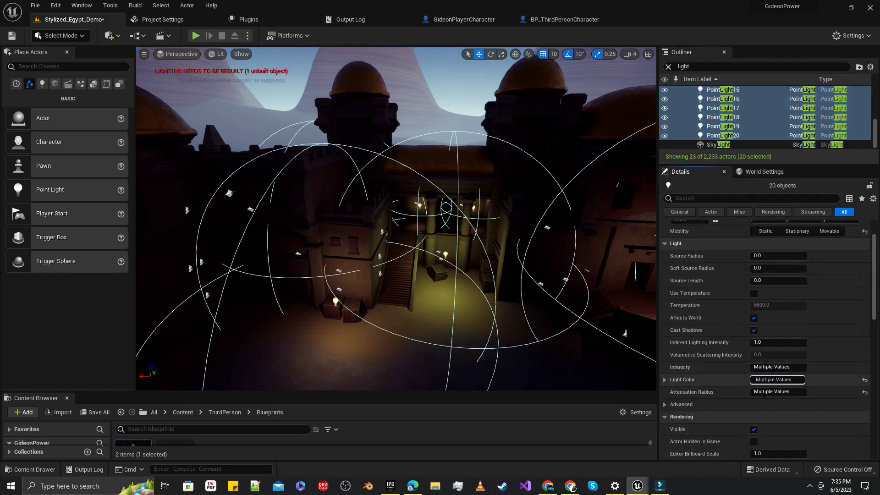
pyautogui.click(764, 392)
pyautogui.write('00')
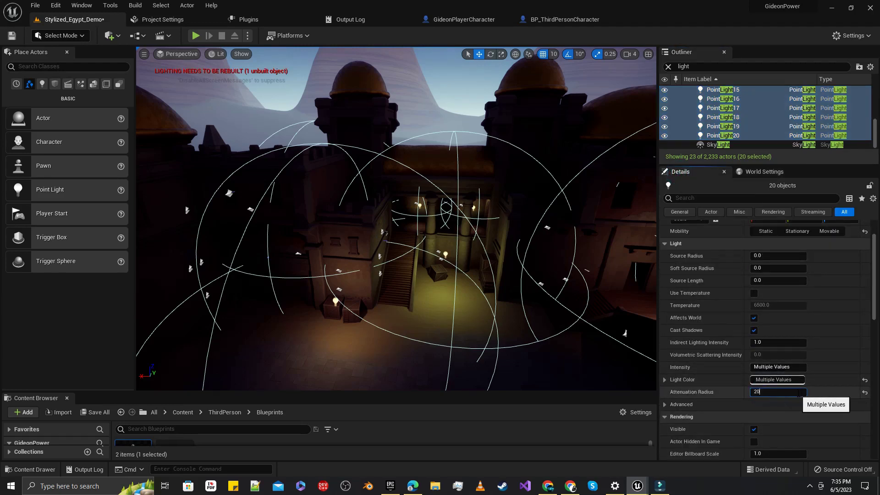
pyautogui.press('Return')
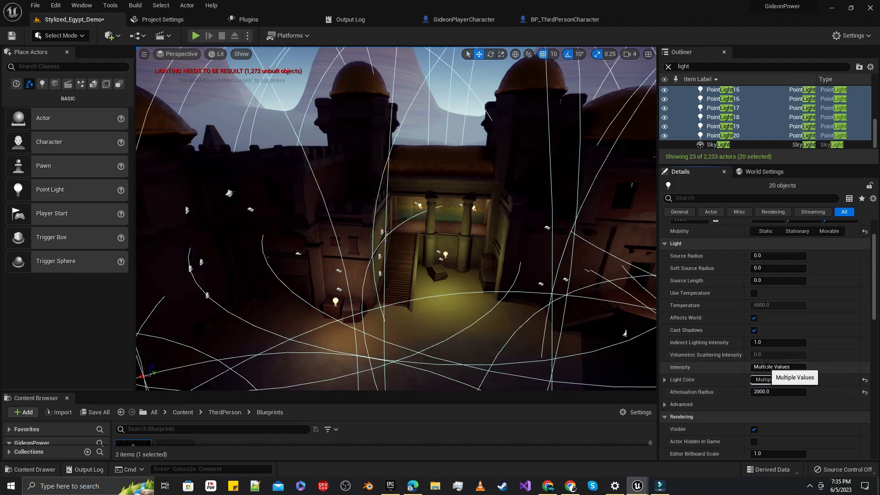
pyautogui.click(788, 367)
pyautogui.write('50')
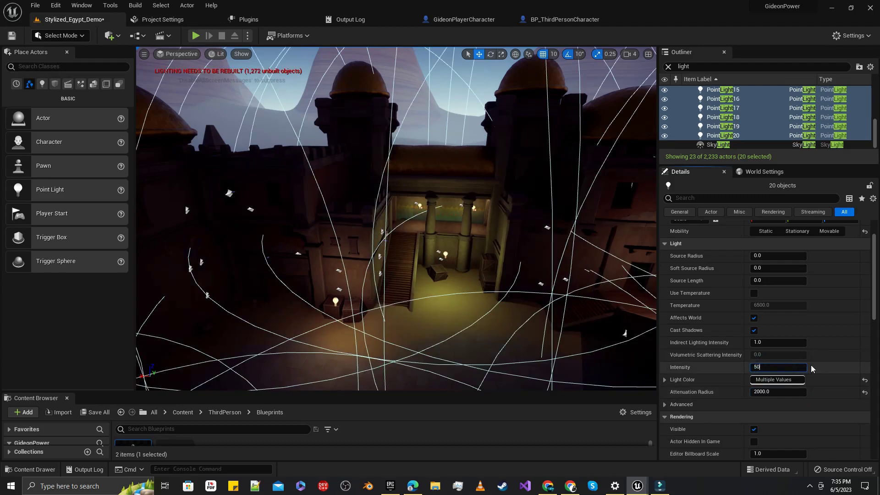
pyautogui.press('Return')
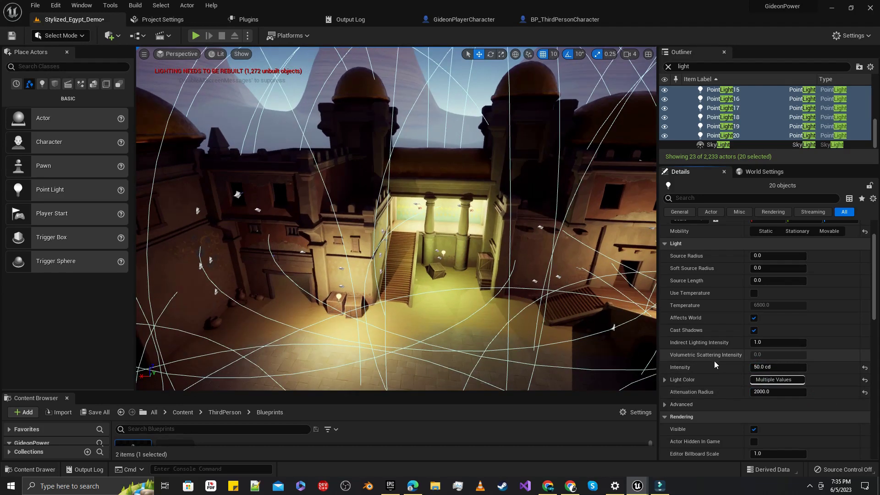
pyautogui.click(764, 367)
pyautogui.write('30')
pyautogui.click(821, 367)
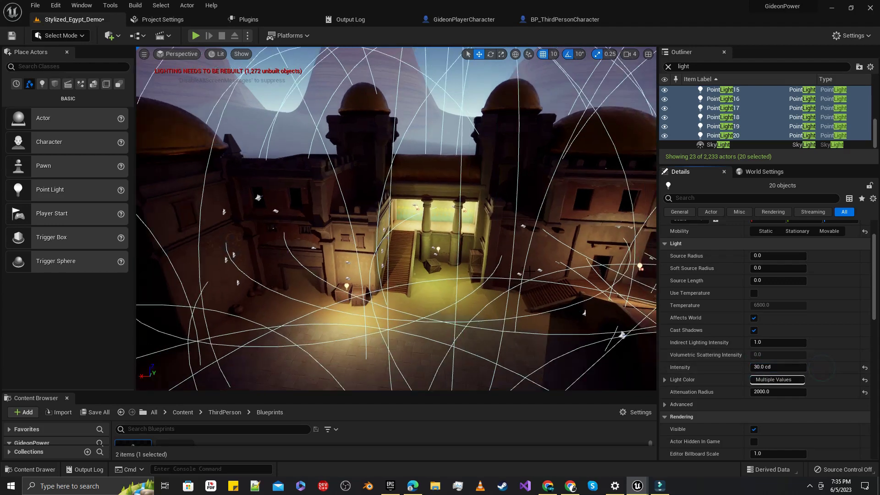
pyautogui.click(10, 37)
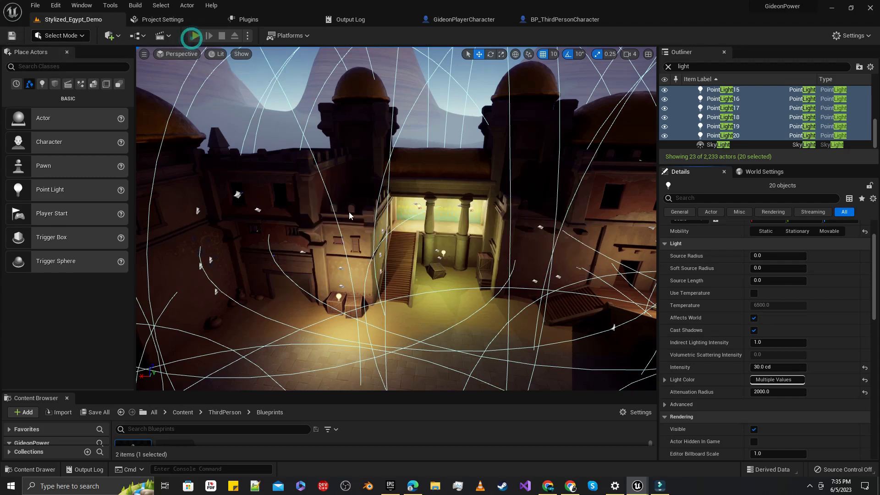
pyautogui.hotkey('alt', 'p')
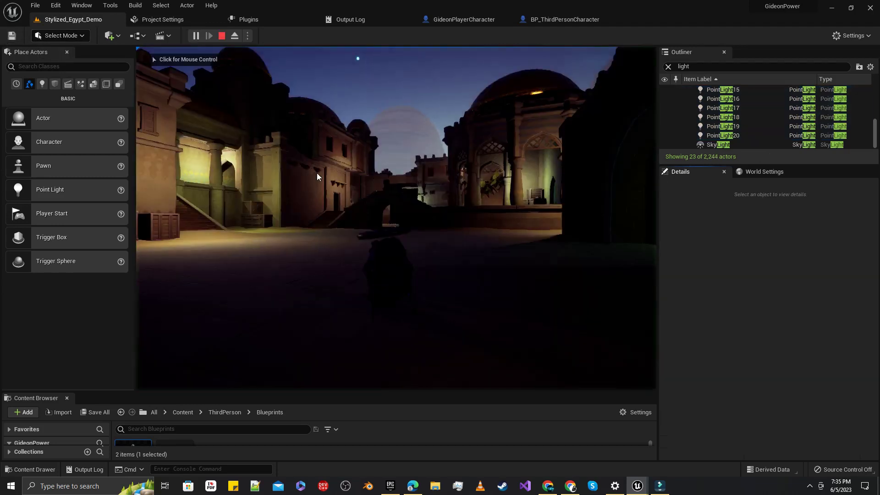
pyautogui.press('w')
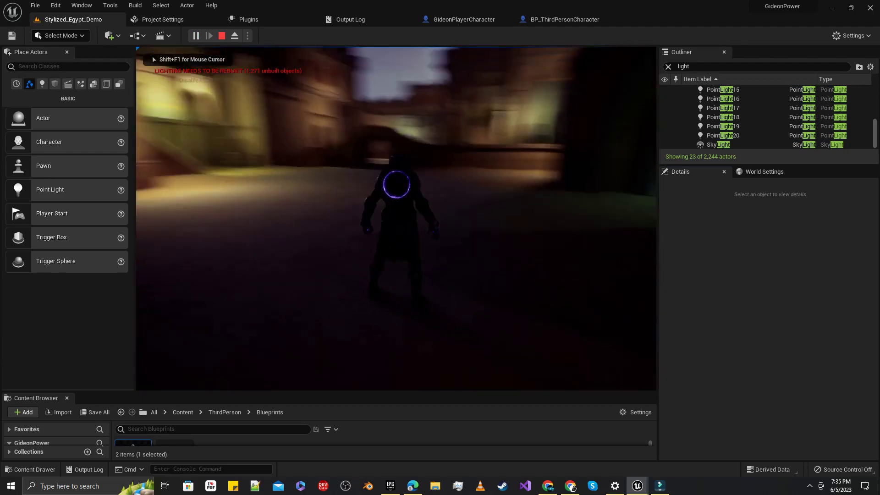
pyautogui.press('w')
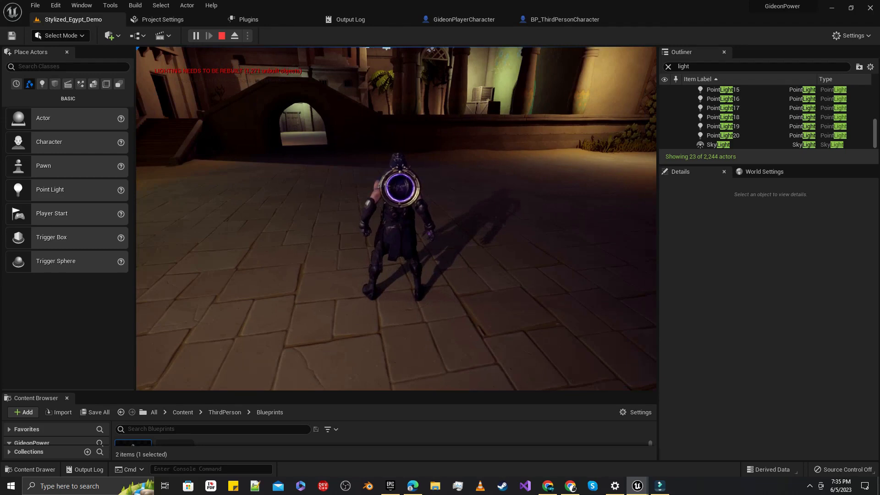
pyautogui.hotkey('ctrl', 'shift', 's')
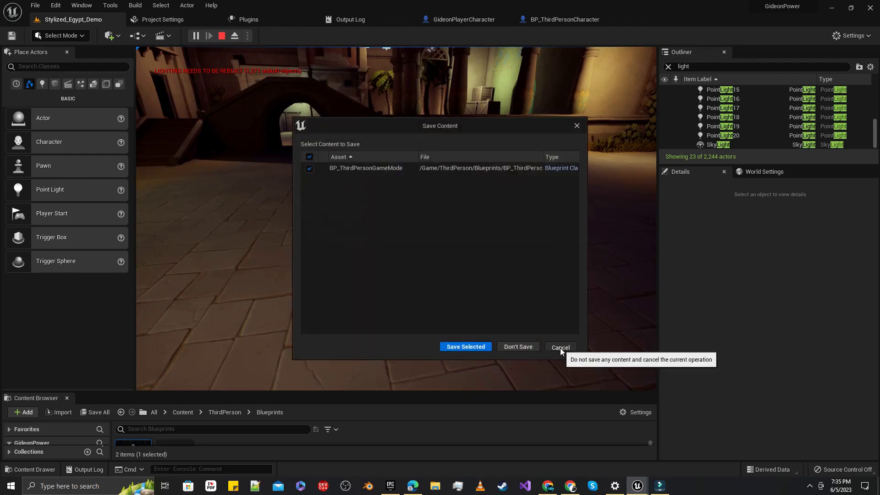
pyautogui.click(560, 347)
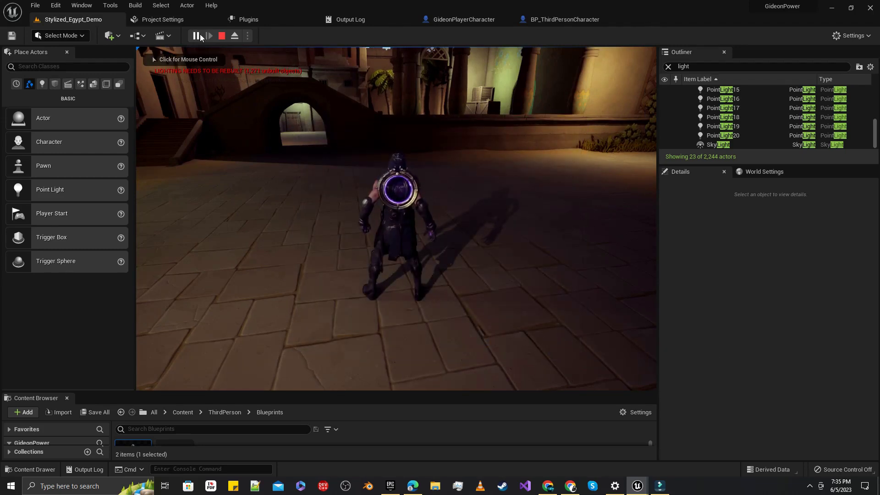
pyautogui.click(221, 35)
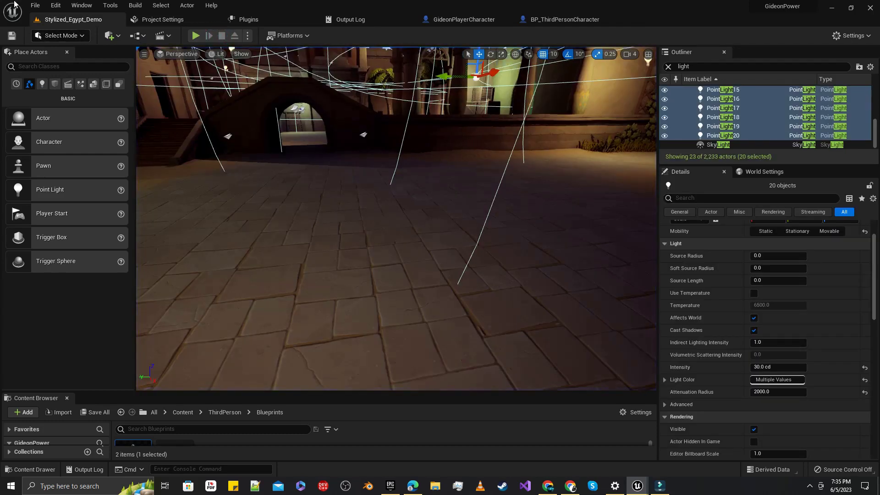
# Step: Save all levels and assets via File > Save All, then clear the light selection
pyautogui.click(41, 7)
pyautogui.click(54, 105)
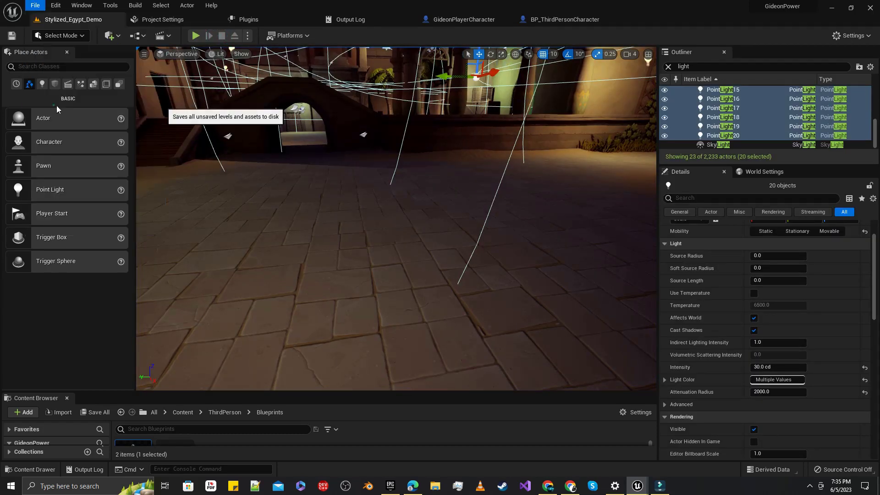
pyautogui.moveTo(397, 218); pyautogui.dragTo(396, 218, button='right')
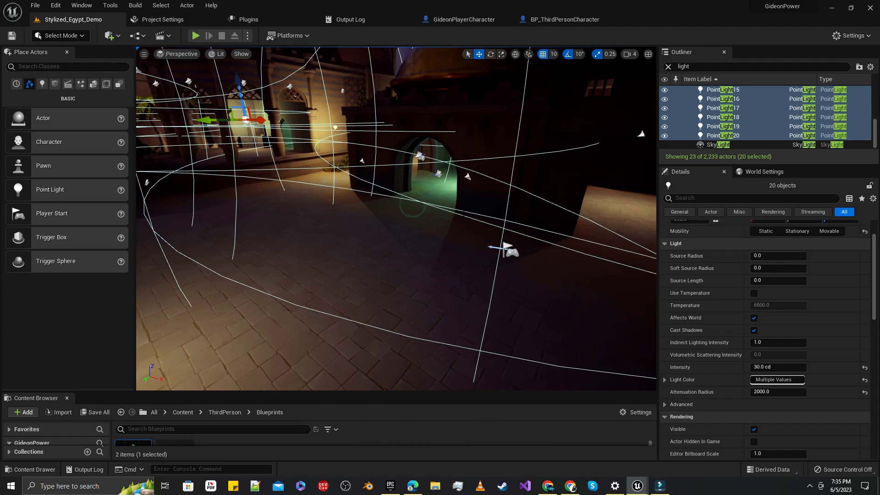
pyautogui.click(452, 235)
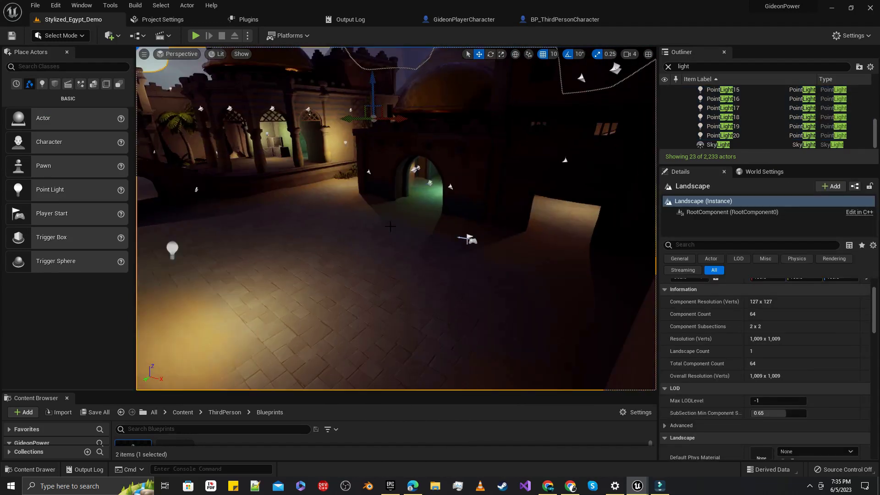
# Step: Alt-drag PointLight7 into a new PointLight21 by the arch and raise it above the floor
pyautogui.moveTo(162, 242); pyautogui.dragTo(162, 242, button='right')
pyautogui.click(176, 250)
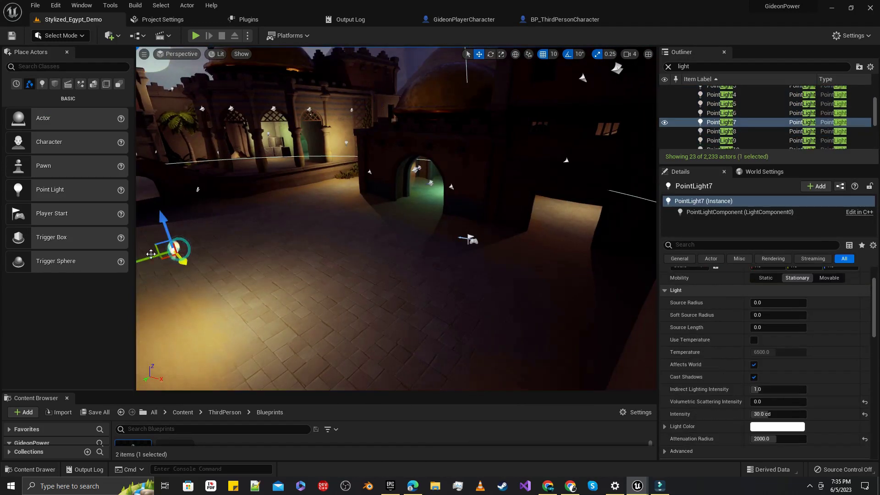
pyautogui.keyDown('alt'); pyautogui.moveTo(148, 257); pyautogui.dragTo(380, 237); pyautogui.keyUp('alt')
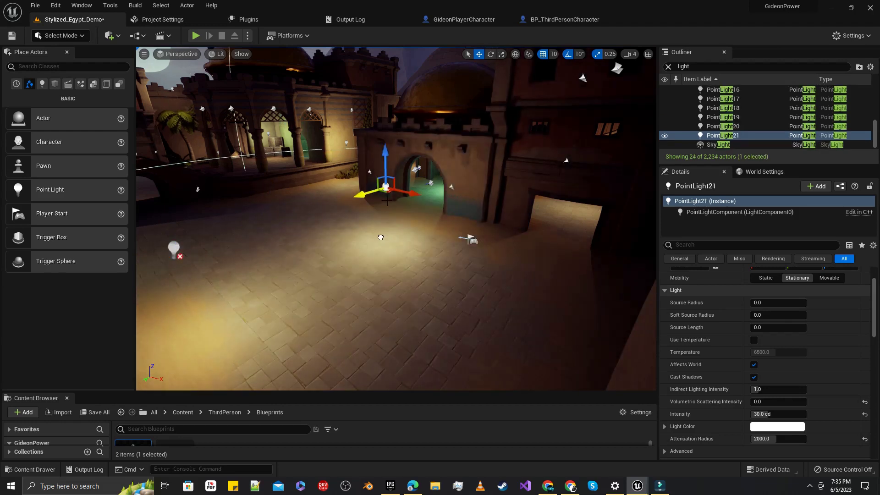
pyautogui.moveTo(384, 152); pyautogui.dragTo(384, 99)
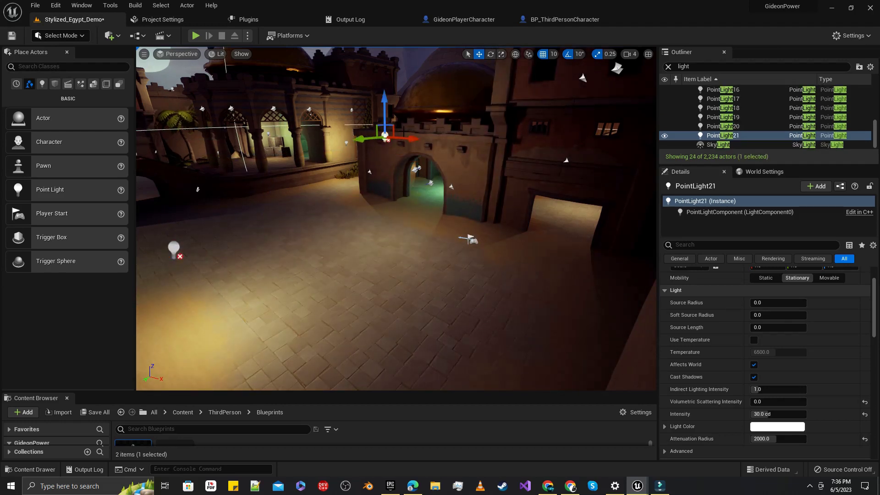
pyautogui.moveTo(476, 279); pyautogui.dragTo(348, 285, button='right')
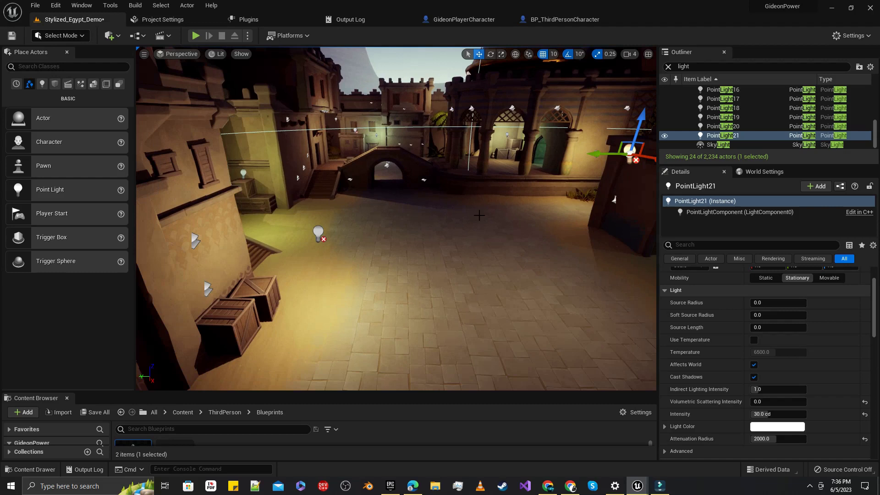
pyautogui.scroll(5, 754, 138)
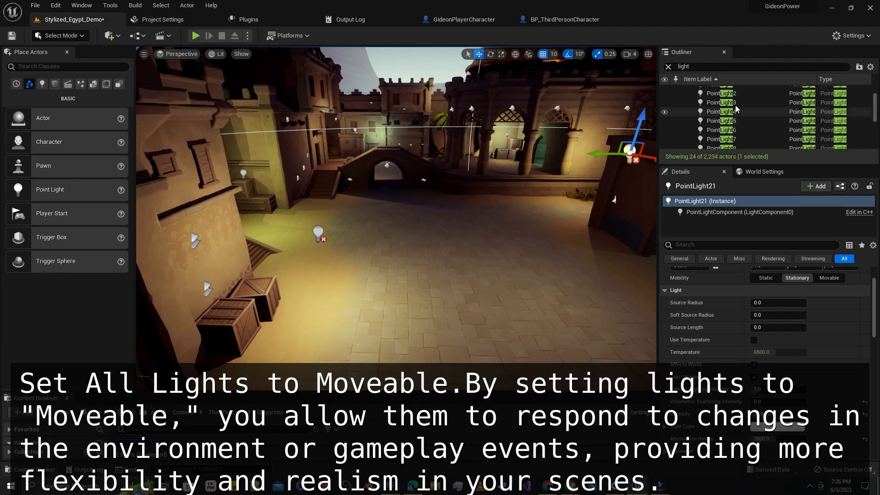
# Step: Shift-select PointLights 1–21 in the Outliner, set Mobility to Movable, and save the map
pyautogui.click(731, 118)
pyautogui.scroll(-3, 732, 121)
pyautogui.keyDown('shift'); pyautogui.click(729, 120); pyautogui.keyUp('shift')
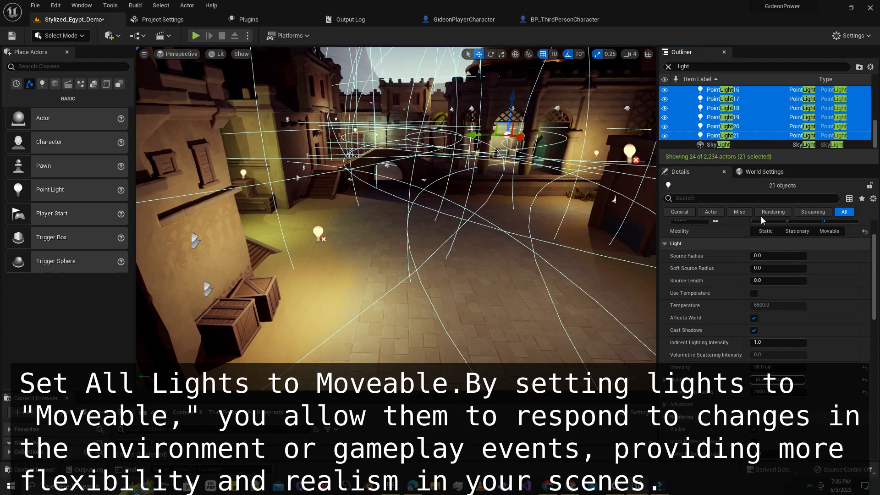
pyautogui.scroll(2, 762, 220)
pyautogui.click(828, 275)
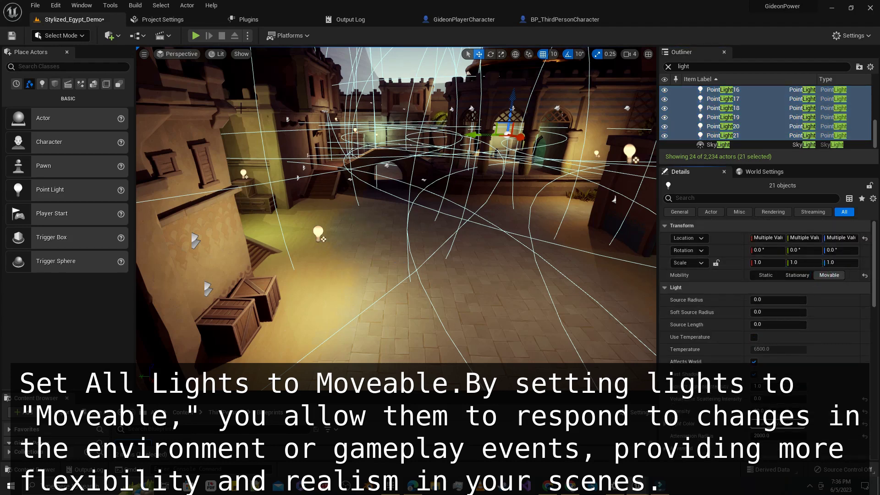
pyautogui.click(12, 35)
pyautogui.hotkey('ctrl', 's')
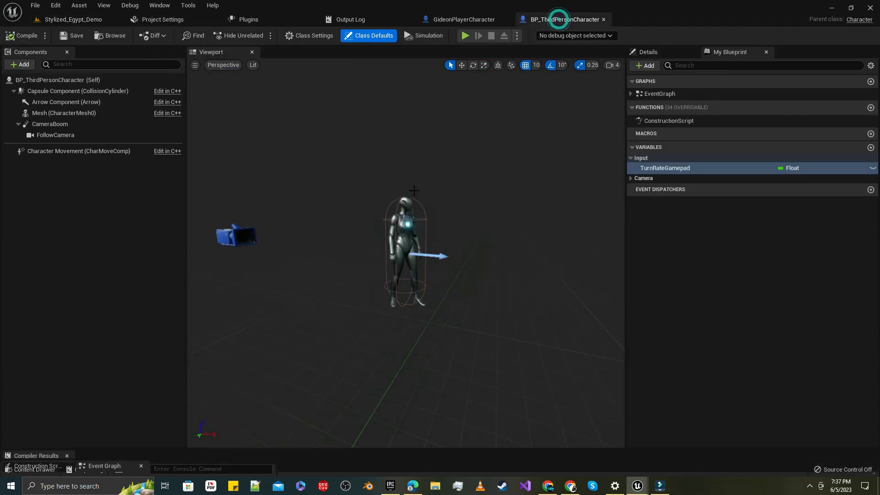
# Step: Bring up GideonPlayerCharacter's event graph and close the BP_ThirdPersonCharacter blueprint
pyautogui.click(432, 19)
pyautogui.click(603, 19)
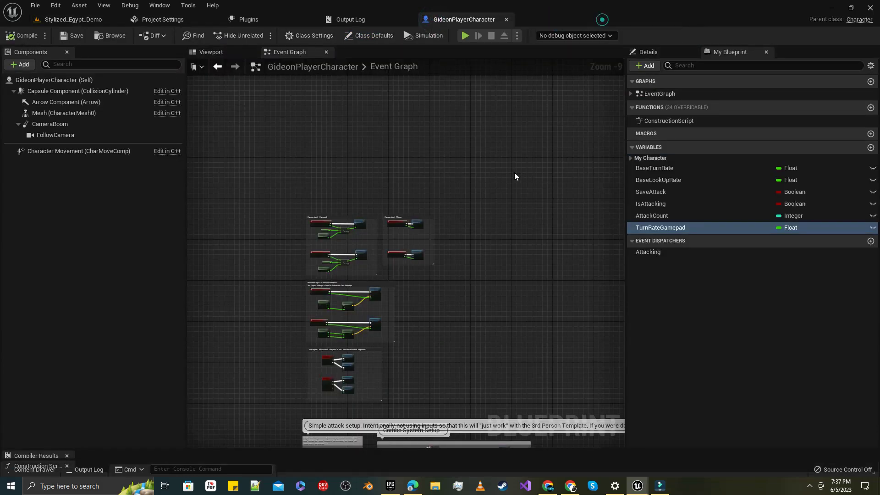
pyautogui.scroll(-3, 515, 177)
pyautogui.scroll(4, 474, 219)
pyautogui.scroll(2, 474, 219)
pyautogui.scroll(2, 495, 213)
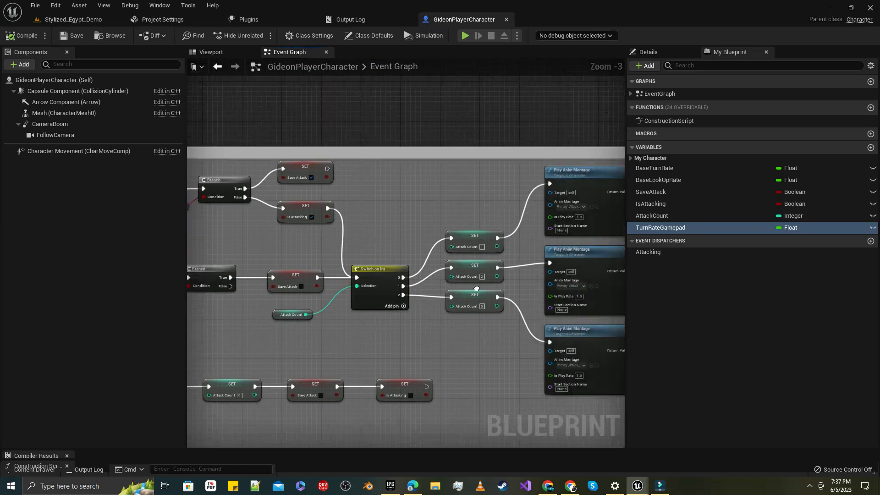
pyautogui.scroll(1, 522, 204)
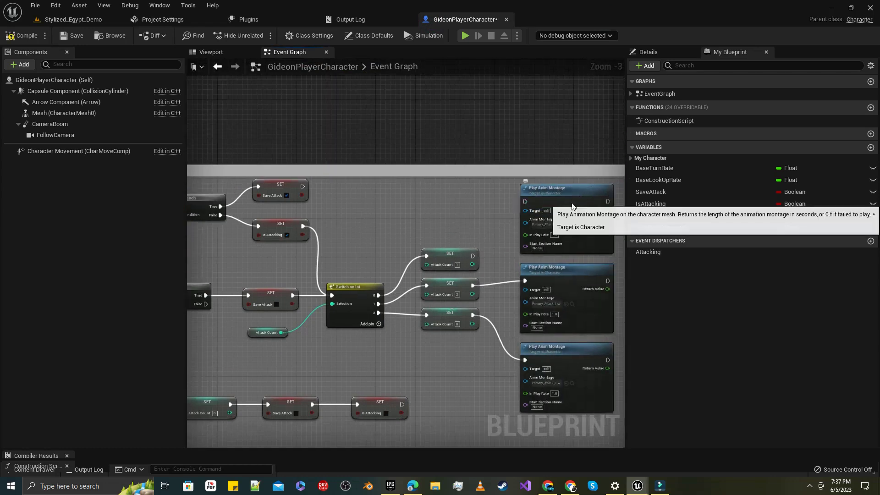
# Step: Move the Combo System Setup comment group down and away from the attack setup
pyautogui.moveTo(549, 193); pyautogui.dragTo(477, 224)
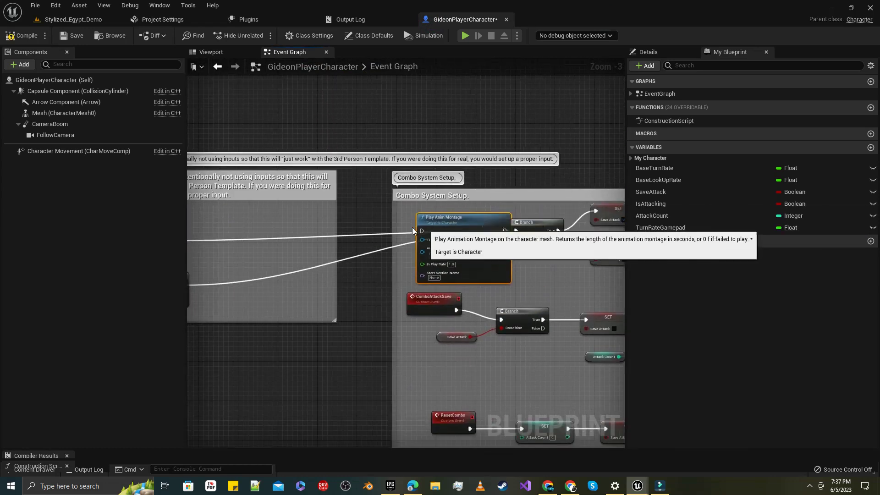
pyautogui.hotkey('ctrl', 'z')
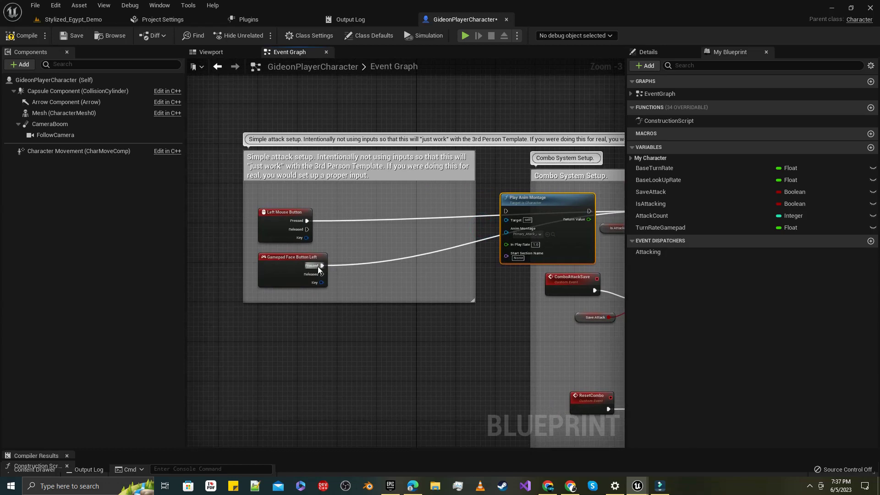
pyautogui.scroll(-5, 360, 227)
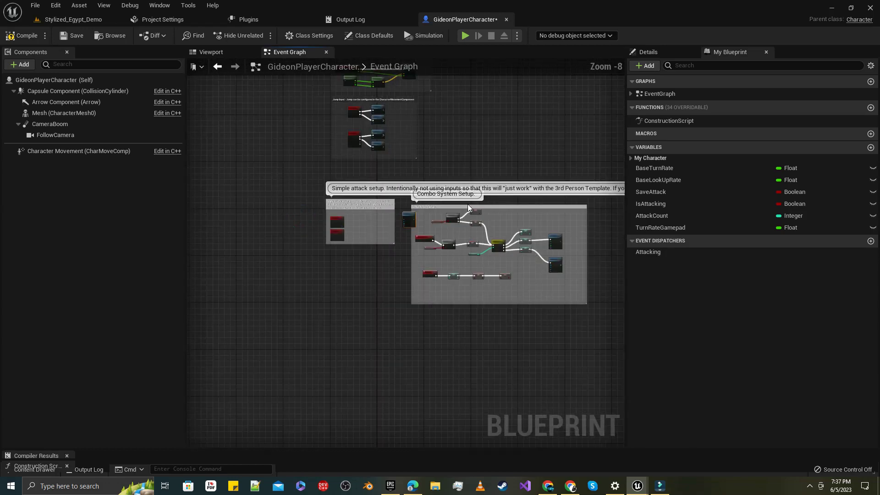
pyautogui.moveTo(462, 206); pyautogui.dragTo(352, 307)
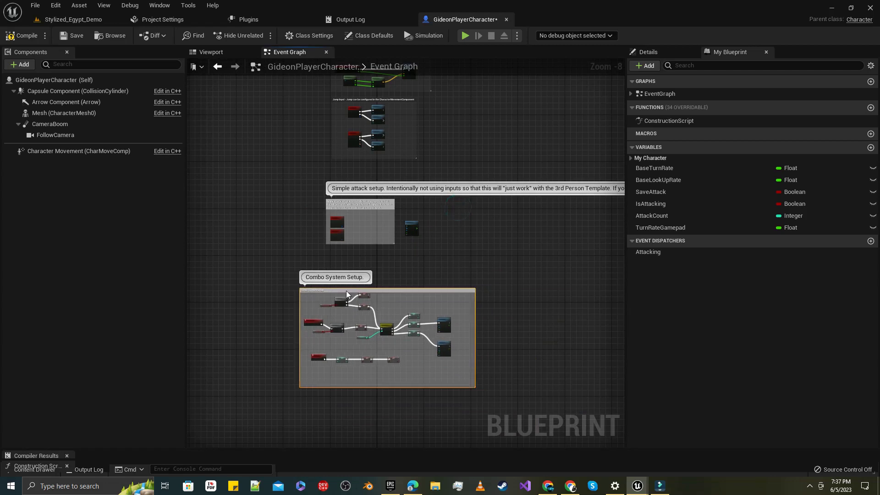
pyautogui.scroll(1, 379, 250)
pyautogui.scroll(6, 368, 204)
# Step: Place the Play Anim Montage node inside the simple attack comment, then select the Mesh component
pyautogui.moveTo(552, 266); pyautogui.dragTo(366, 248)
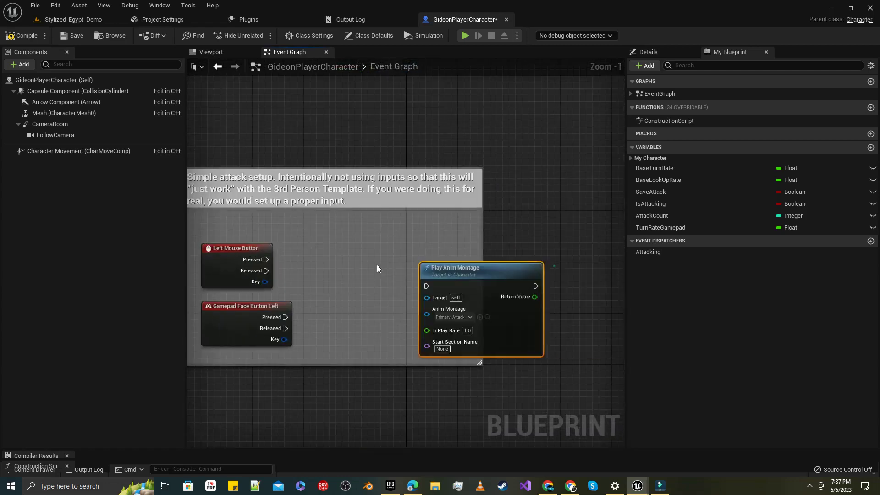
pyautogui.scroll(-1, 366, 248)
pyautogui.click(26, 112)
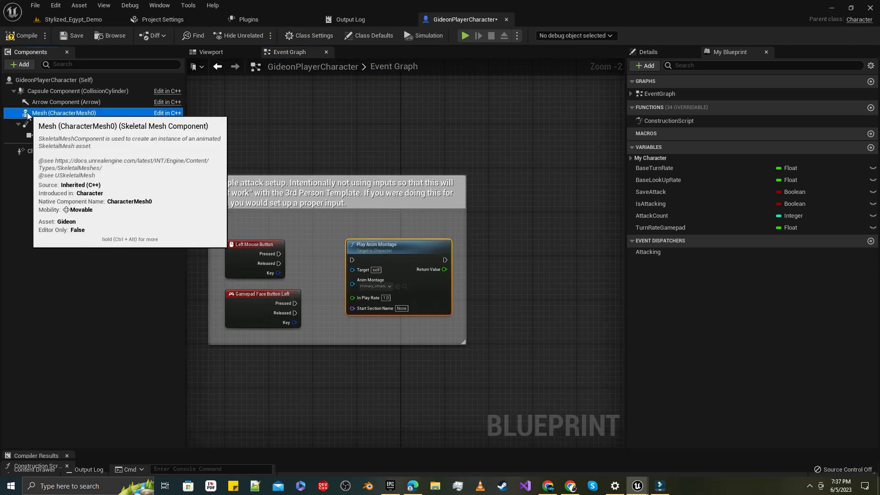
# Step: Add an Arrow component named Arrow1 under the Mesh and save the blueprint
pyautogui.click(13, 67)
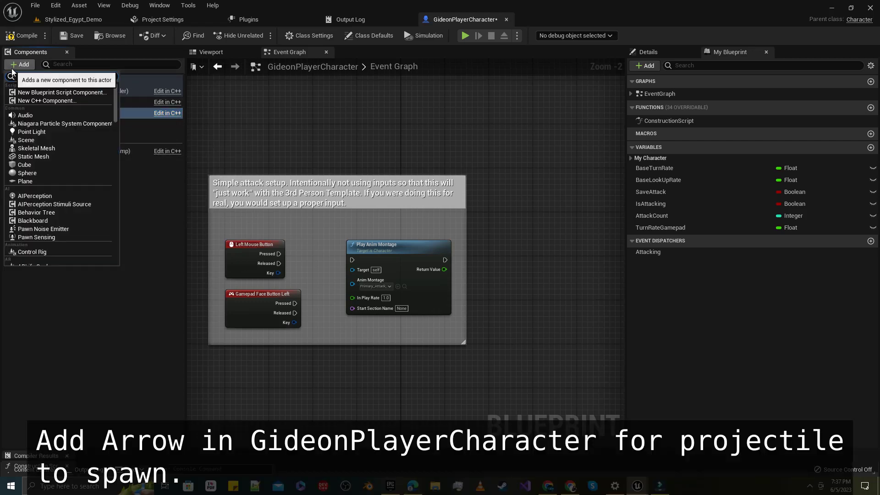
pyautogui.write('arrow')
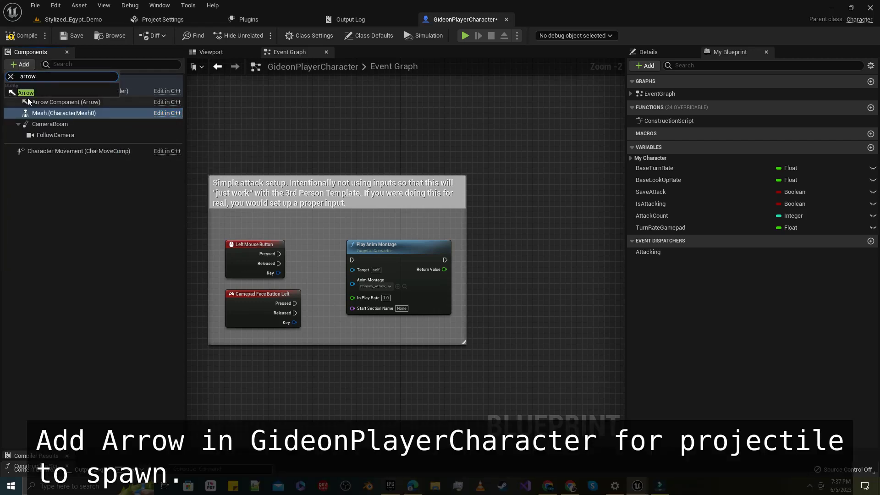
pyautogui.click(29, 102)
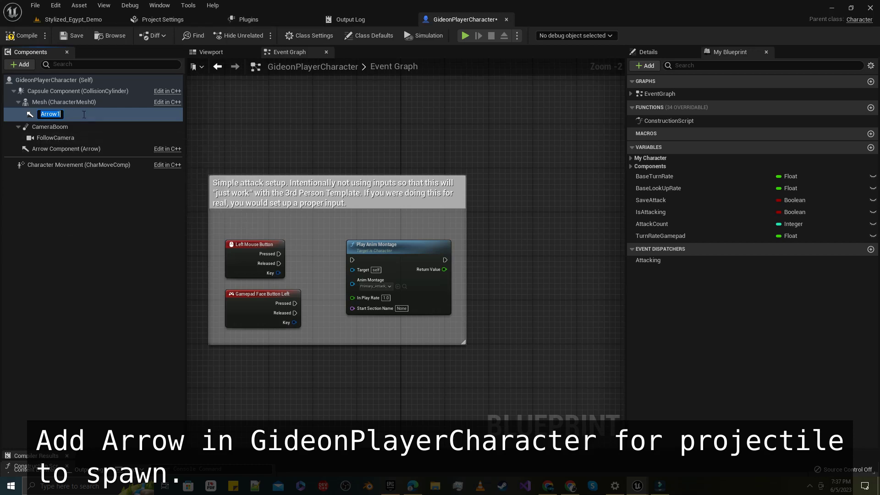
pyautogui.press('Return')
pyautogui.click(188, 53)
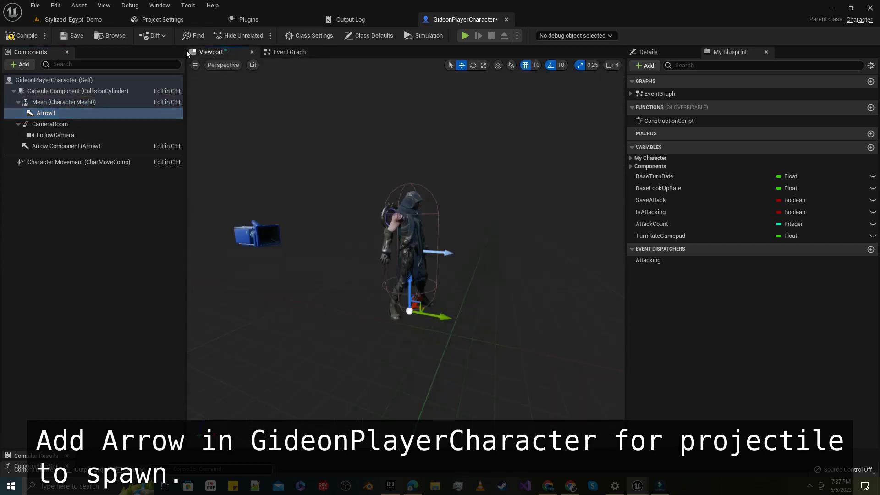
pyautogui.click(69, 35)
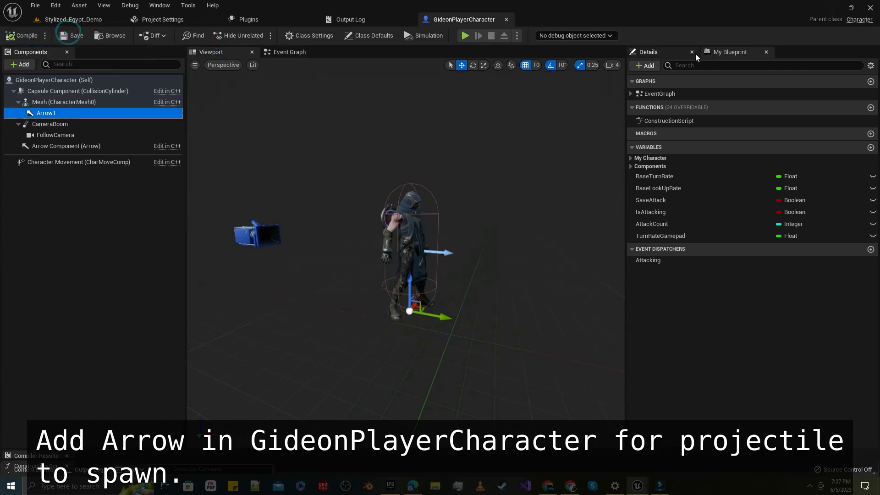
# Step: Set Arrow1's location to X 27, Y 62, Z 125
pyautogui.click(660, 53)
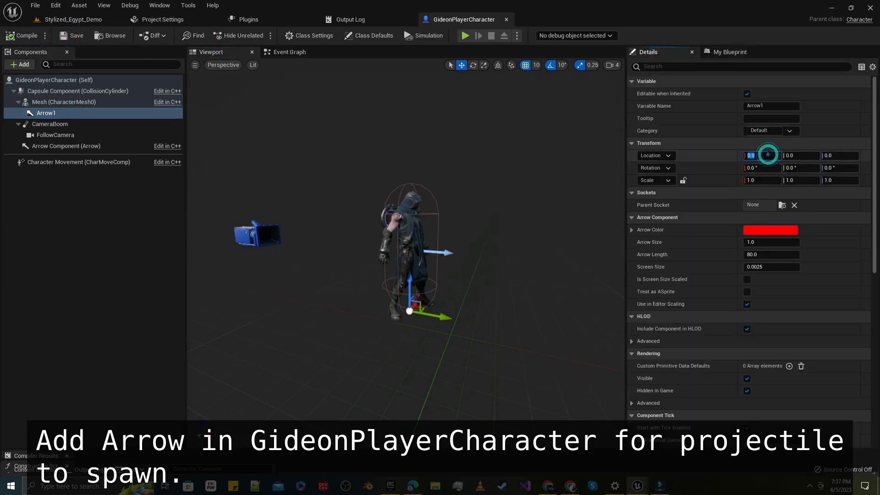
pyautogui.write('27')
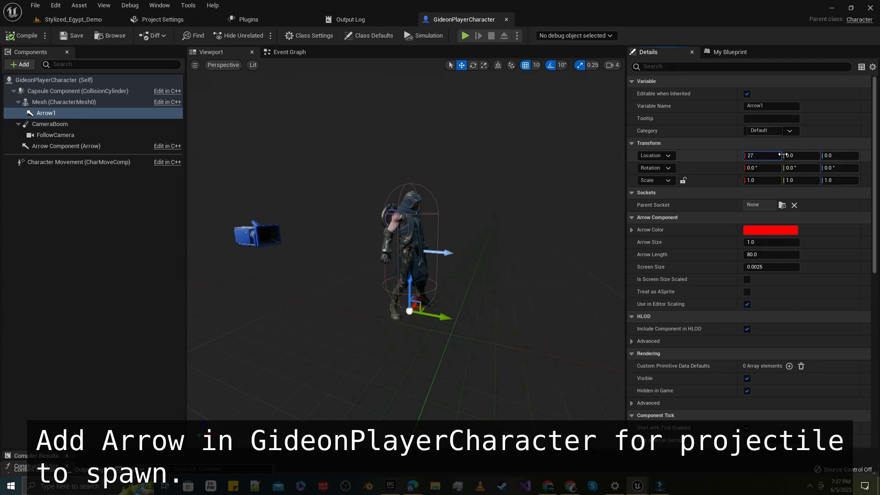
pyautogui.click(795, 155)
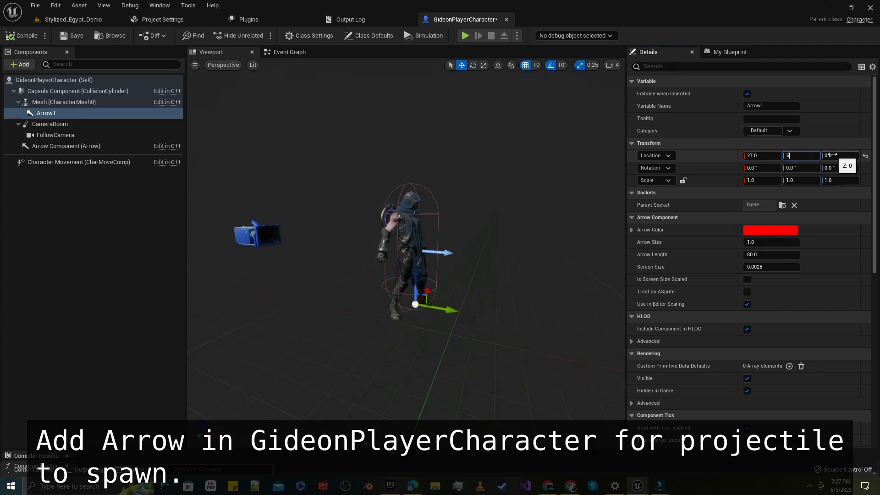
pyautogui.write('2')
pyautogui.press('Return')
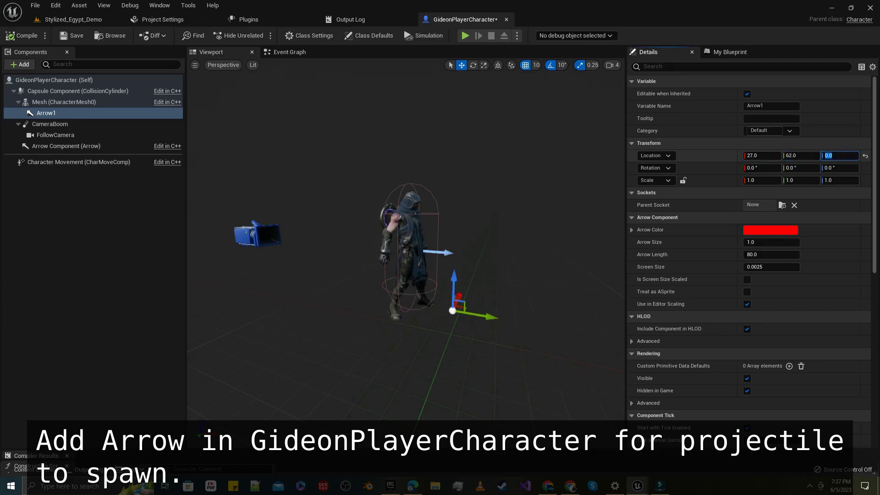
pyautogui.write('125')
pyautogui.press('Return')
# Step: Rotate Arrow1 to 99 on Z, nudge it toward Gideon's hand, and save
pyautogui.click(833, 166)
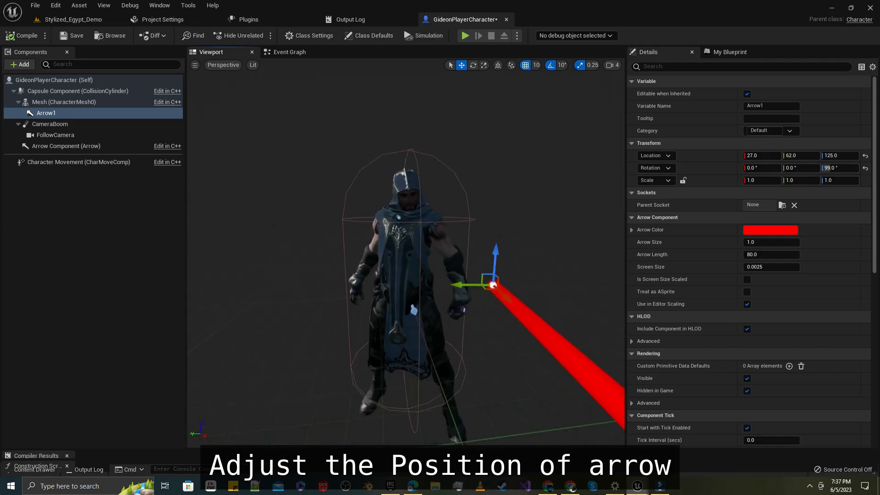
pyautogui.scroll(5, 535, 338)
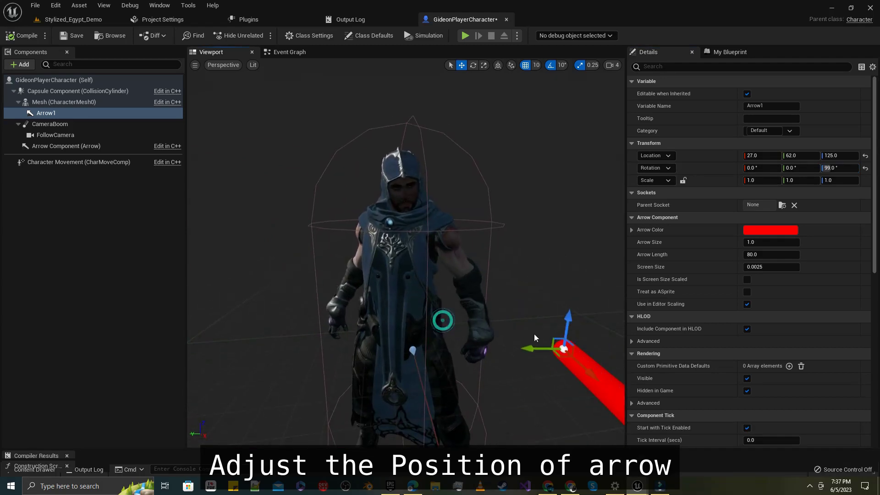
pyautogui.scroll(3, 534, 337)
pyautogui.scroll(-4, 494, 315)
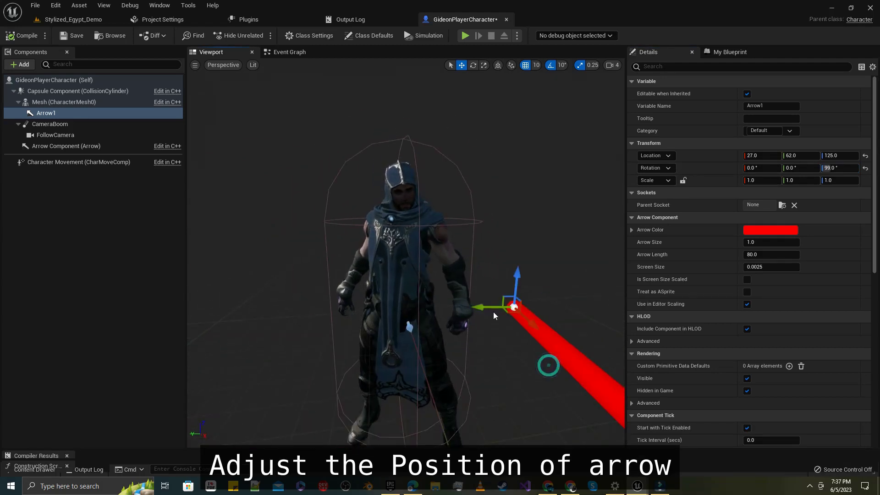
pyautogui.moveTo(489, 309)
pyautogui.mouseDown()
pyautogui.moveTo(457, 311)
pyautogui.moveTo(448, 255)
pyautogui.mouseUp()
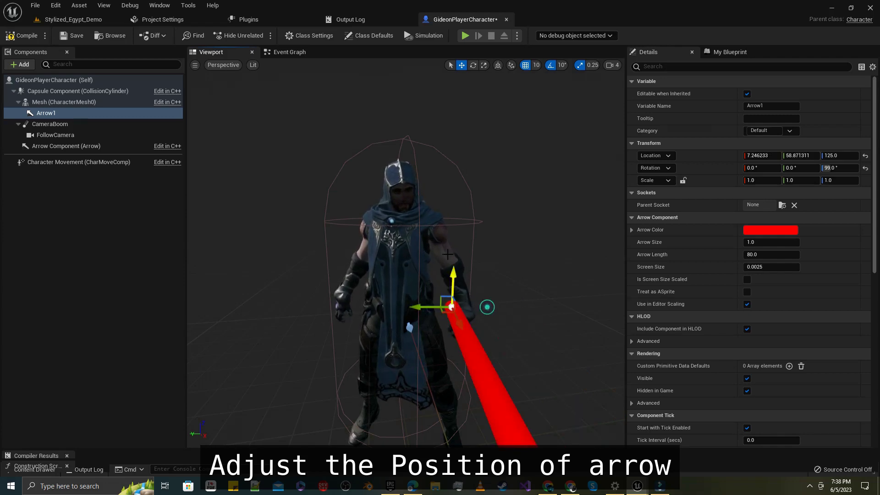
pyautogui.click(71, 35)
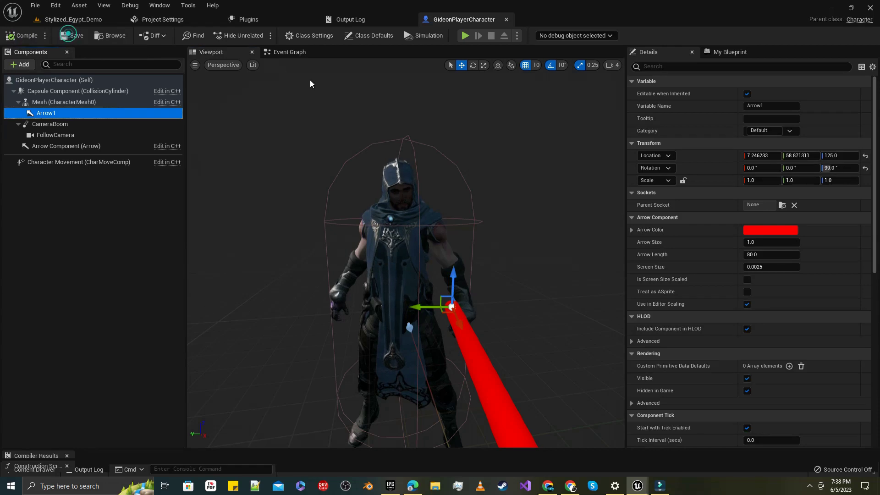
# Step: Add a Custom Event node named Power to the character's event graph
pyautogui.click(282, 52)
pyautogui.rightClick(387, 192)
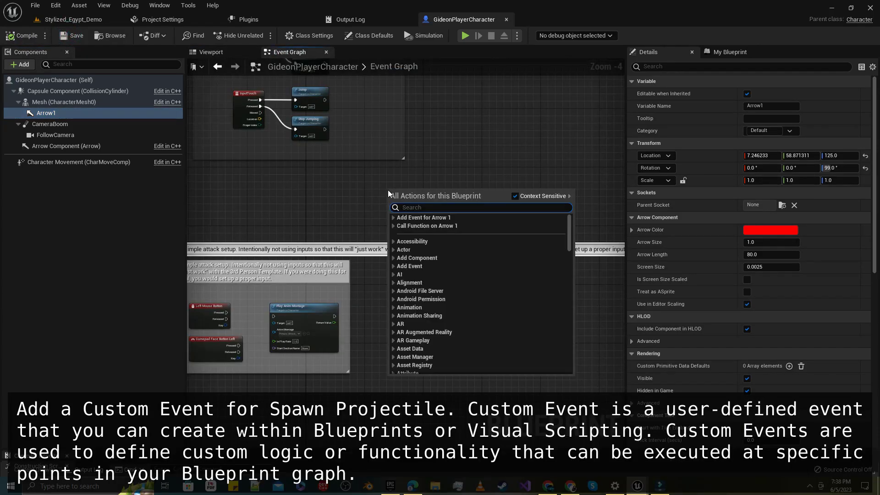
pyautogui.write('...')
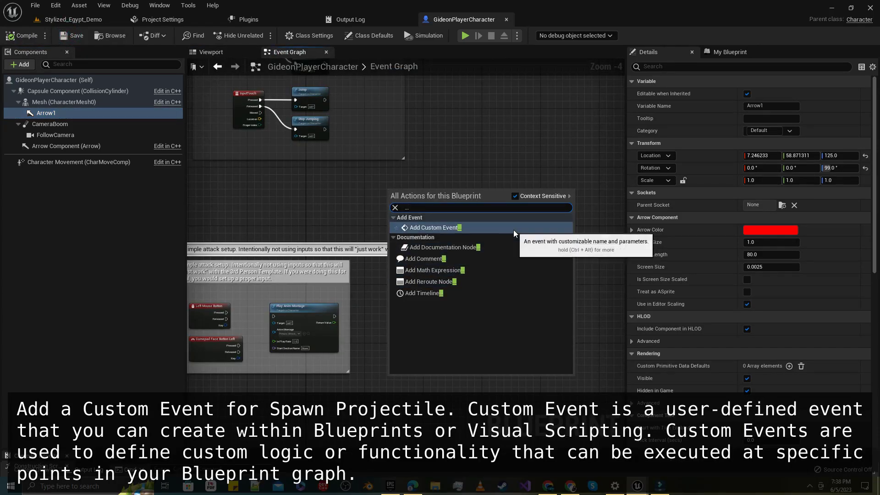
pyautogui.click(513, 230)
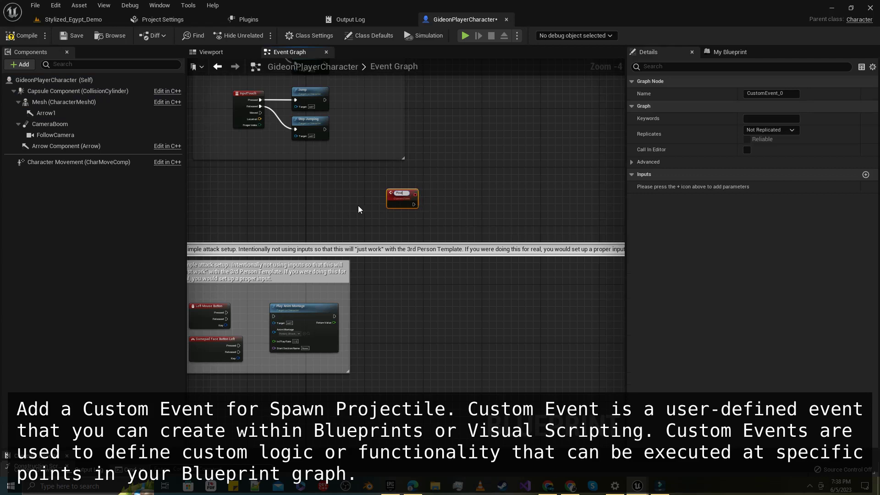
pyautogui.scroll(2, 452, 192)
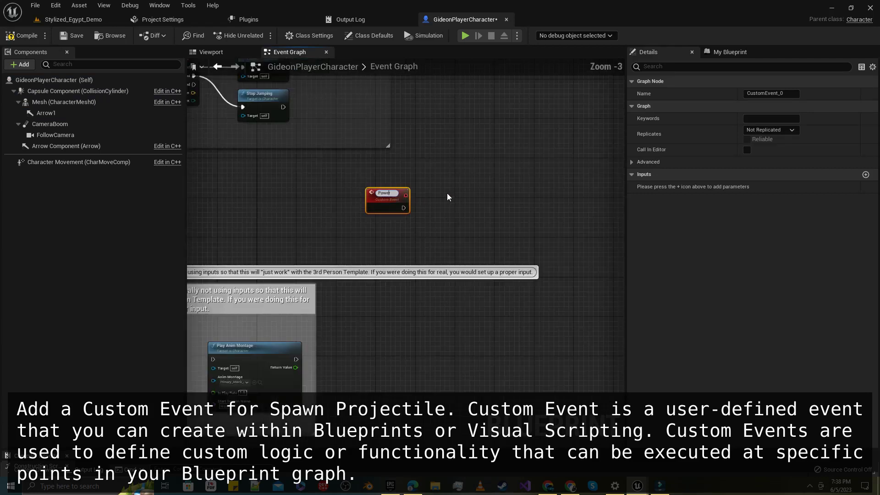
pyautogui.scroll(2, 446, 193)
pyautogui.click(436, 201)
# Step: Cancel the unfinished connection and return to the Stylized_Egypt_Demo level
pyautogui.moveTo(383, 211); pyautogui.dragTo(440, 211)
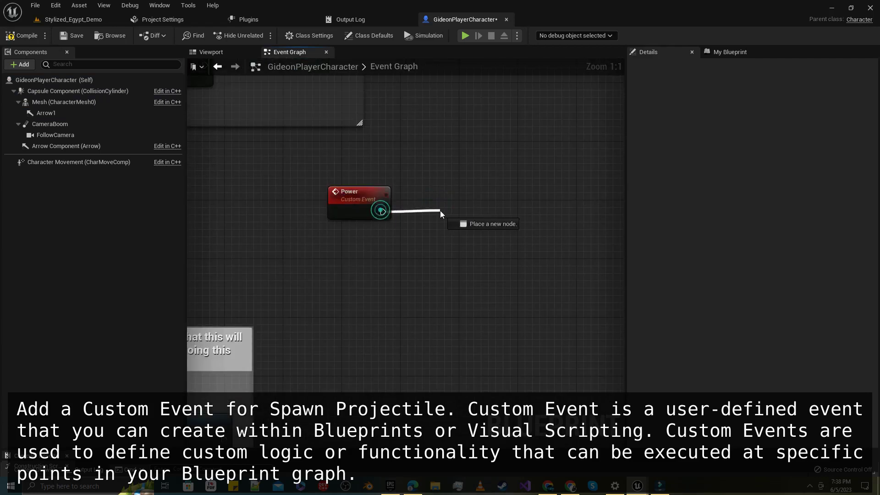
pyautogui.click(408, 149)
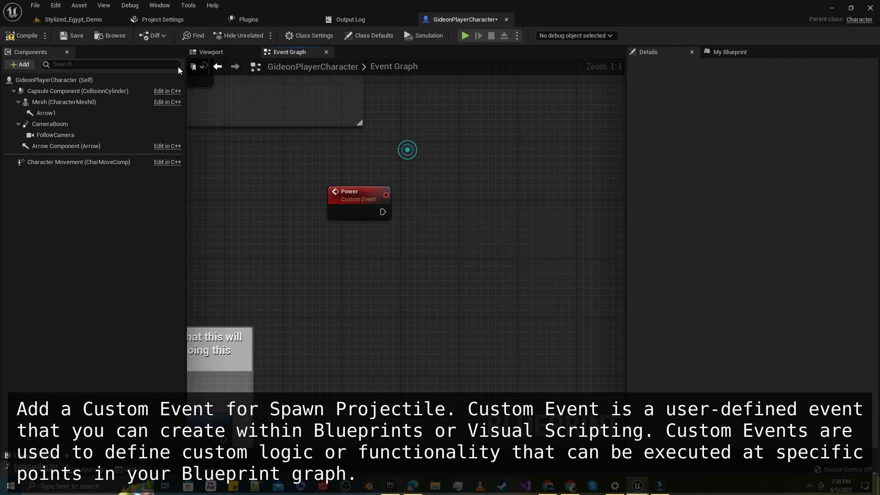
pyautogui.click(74, 19)
# Step: Create a PowerProjectile folder in Content and open it
pyautogui.rightClick(353, 273)
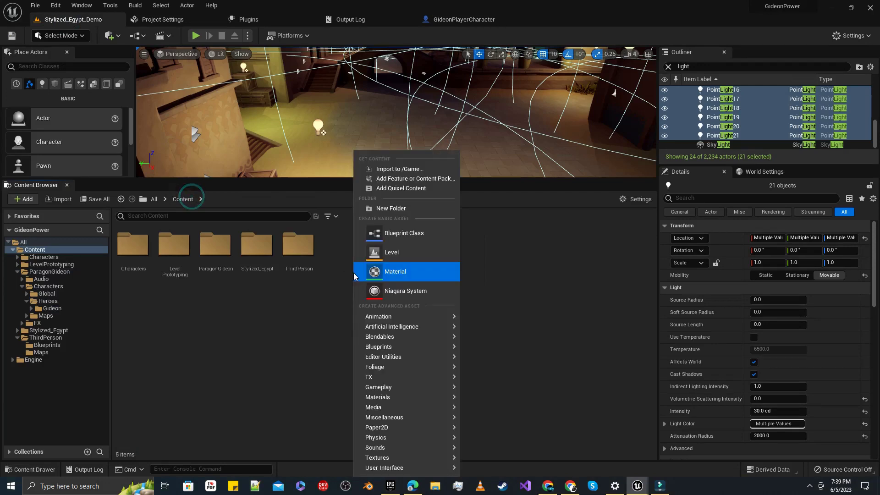
pyautogui.click(400, 209)
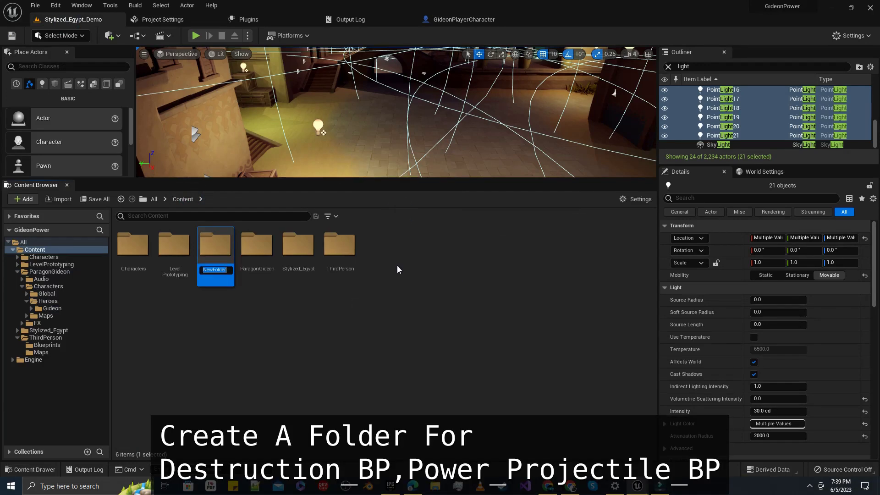
pyautogui.press('BackSpace')
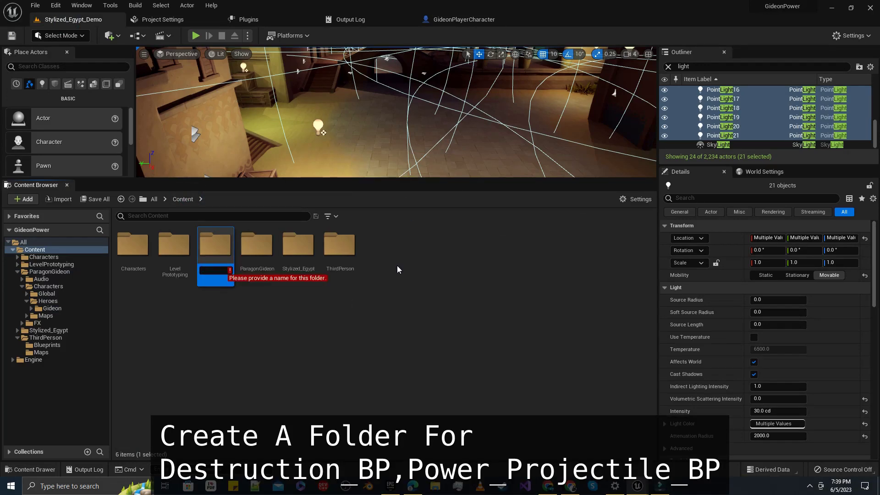
pyautogui.write('PowerPro')
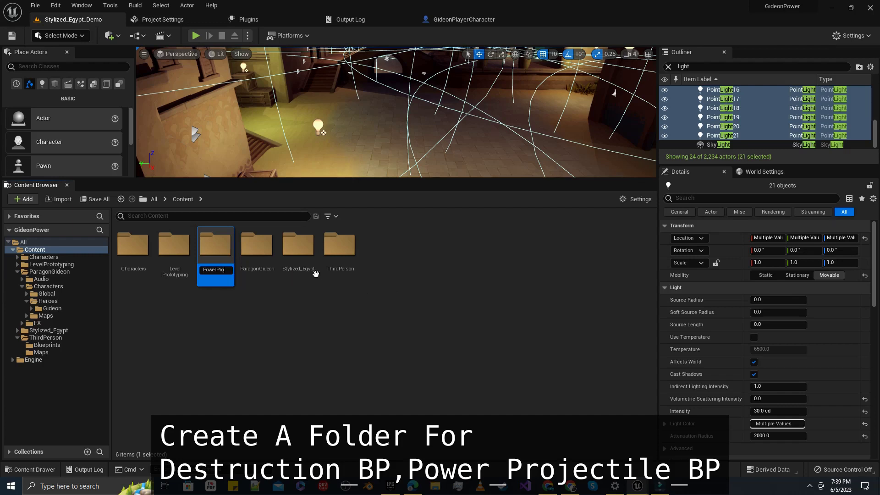
pyautogui.write('je')
pyautogui.press('Return')
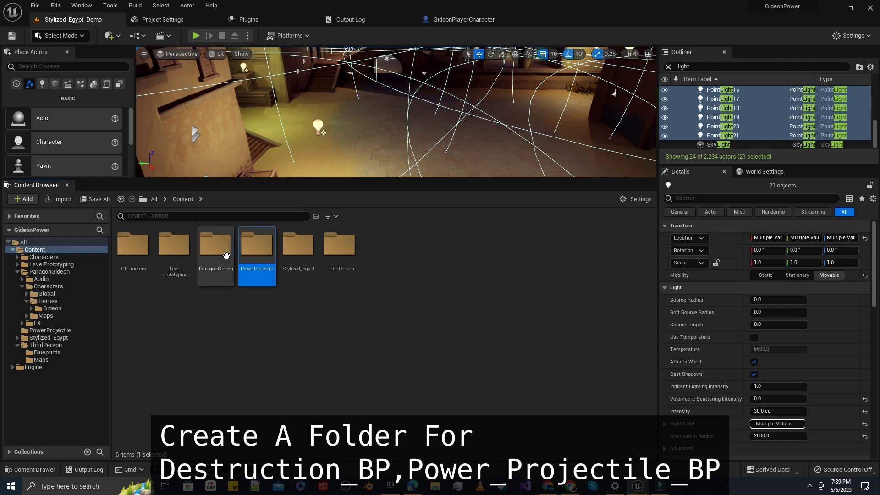
pyautogui.doubleClick(255, 250)
# Step: Create an Actor blueprint named Power_Projectile_BP there and open it for editing
pyautogui.rightClick(232, 285)
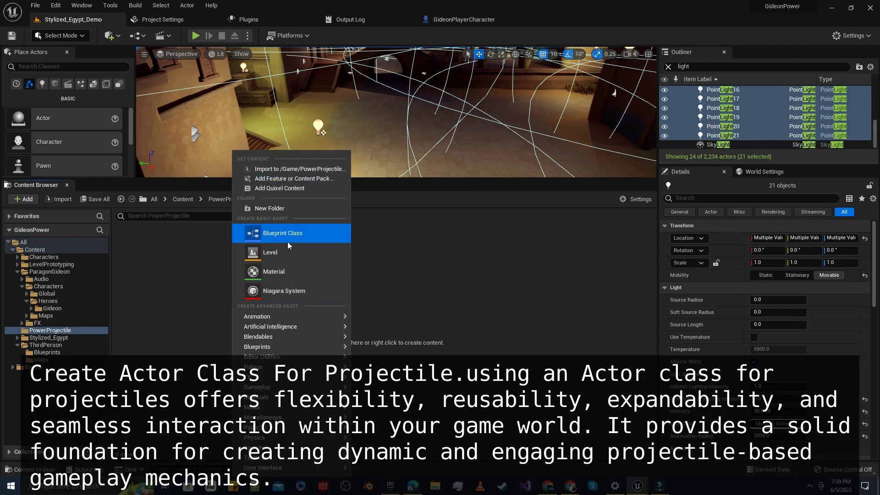
pyautogui.click(287, 241)
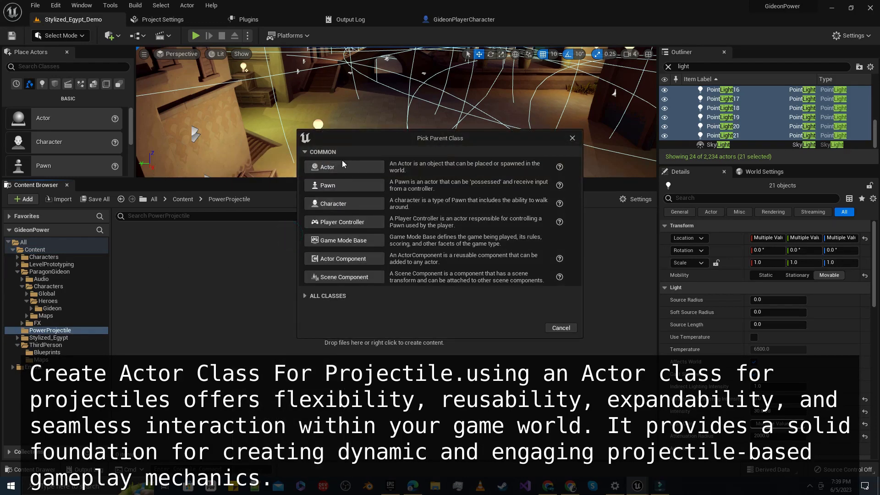
pyautogui.click(342, 165)
pyautogui.write('Power_Projectile_B')
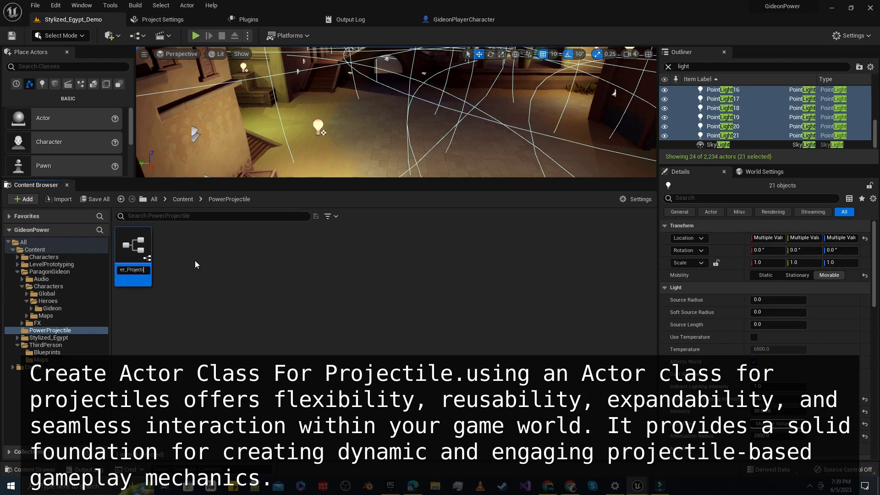
pyautogui.write('P')
pyautogui.press('Return')
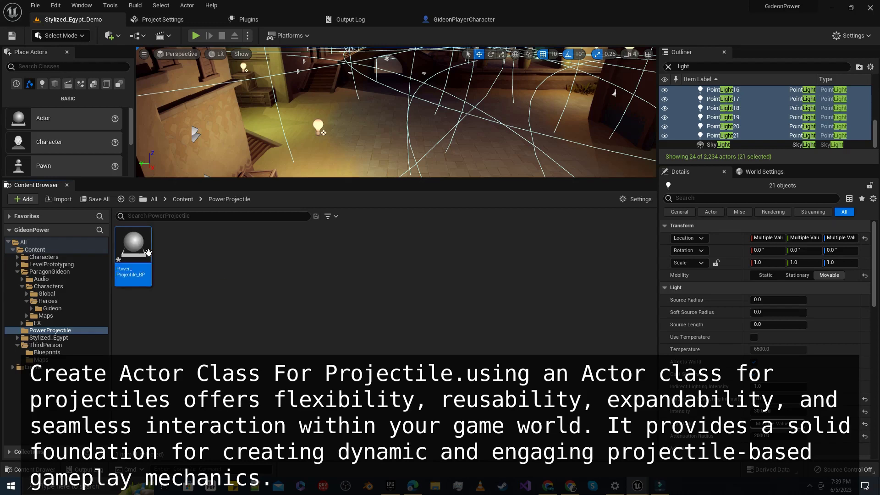
pyautogui.doubleClick(133, 250)
pyautogui.write('pa')
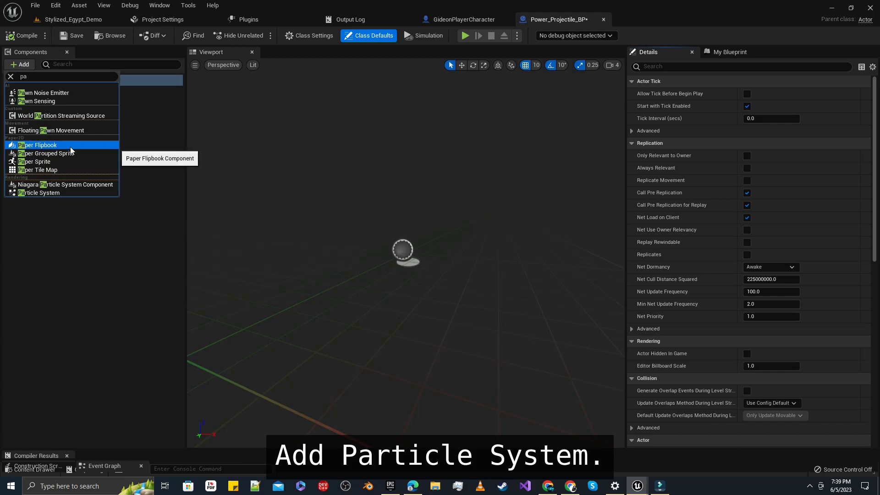
# Step: Add a Particle System component using the P_Gideon_Primary_Projectile template
pyautogui.click(74, 193)
pyautogui.click(126, 147)
pyautogui.click(108, 102)
pyautogui.click(824, 232)
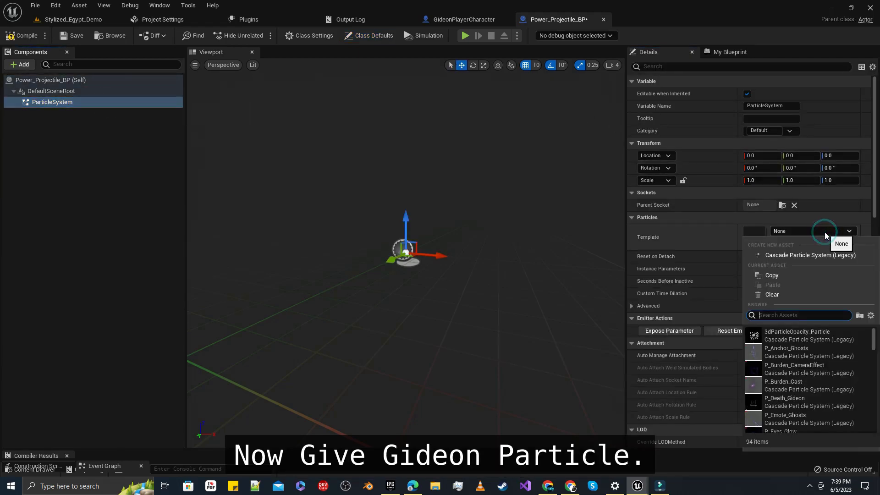
pyautogui.write('P_Gideon')
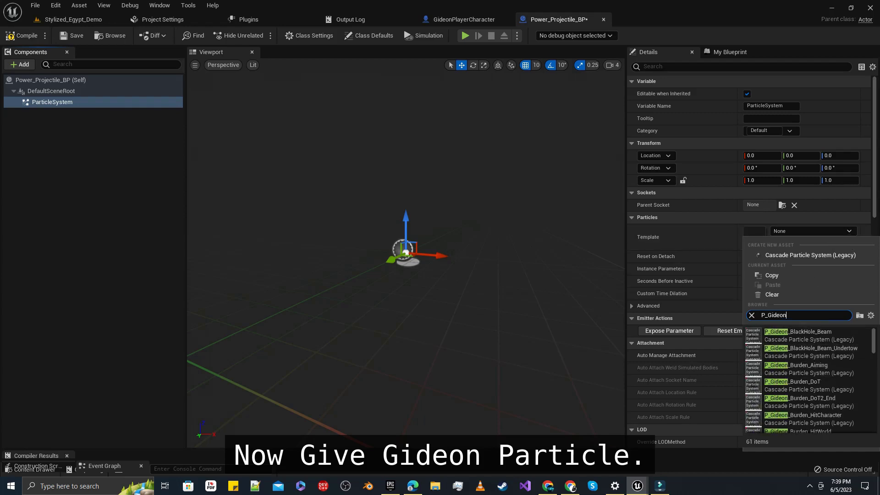
pyautogui.write('_Prima')
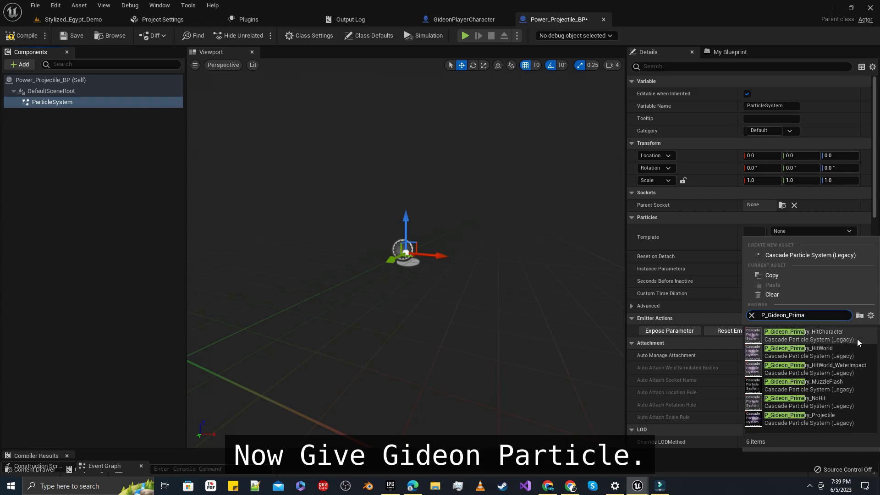
pyautogui.write('ry_')
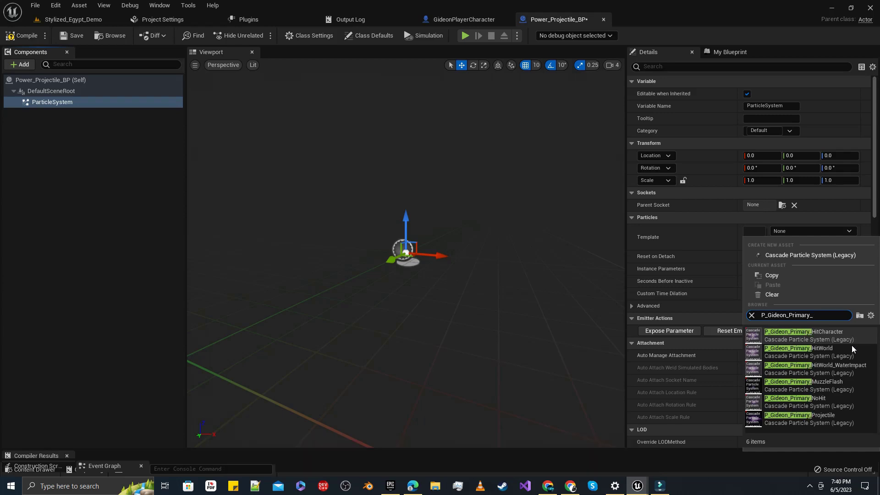
pyautogui.write('P')
pyautogui.click(843, 338)
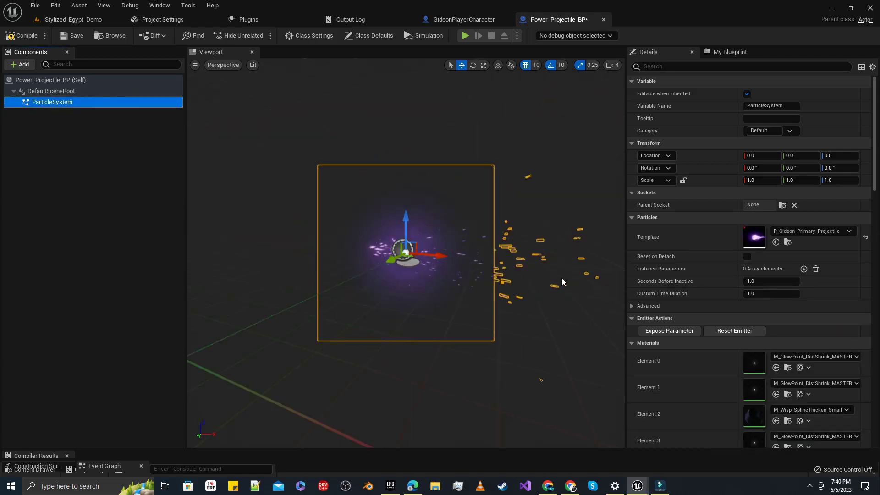
# Step: Set the particle system's scale to 2.0 on X, Y and Z and preview it
pyautogui.click(757, 180)
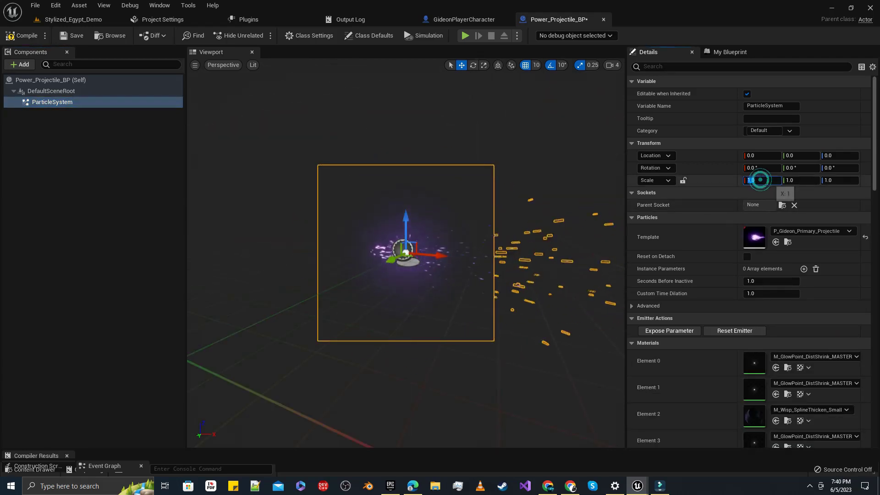
pyautogui.write('2')
pyautogui.click(789, 180)
pyautogui.write('2')
pyautogui.click(843, 180)
pyautogui.write('2')
pyautogui.click(728, 180)
pyautogui.moveTo(488, 239); pyautogui.dragTo(488, 239, button='right')
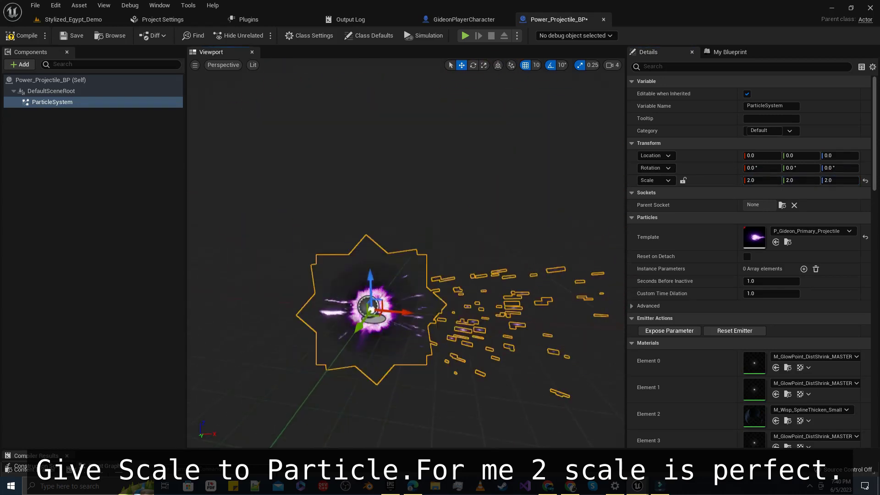
pyautogui.click(488, 235)
# Step: Compile and save the projectile, then add a ProjectileMovement component
pyautogui.click(22, 35)
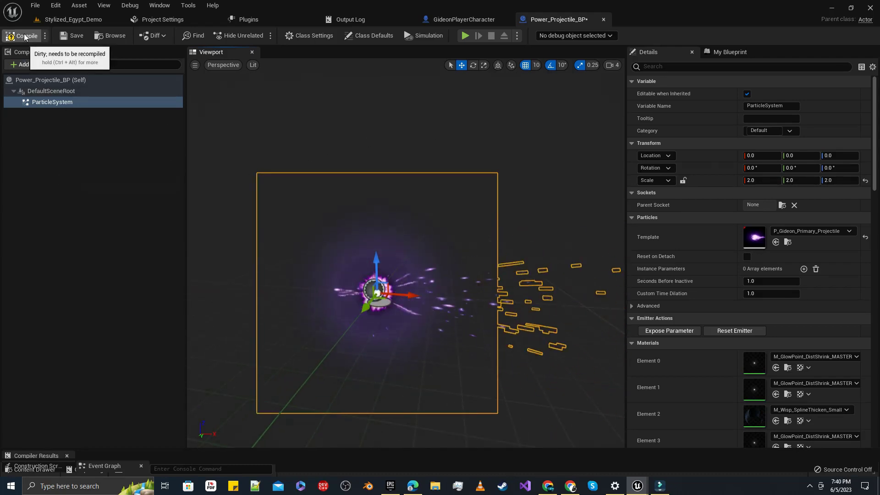
pyautogui.click(72, 35)
pyautogui.click(22, 64)
pyautogui.write('p')
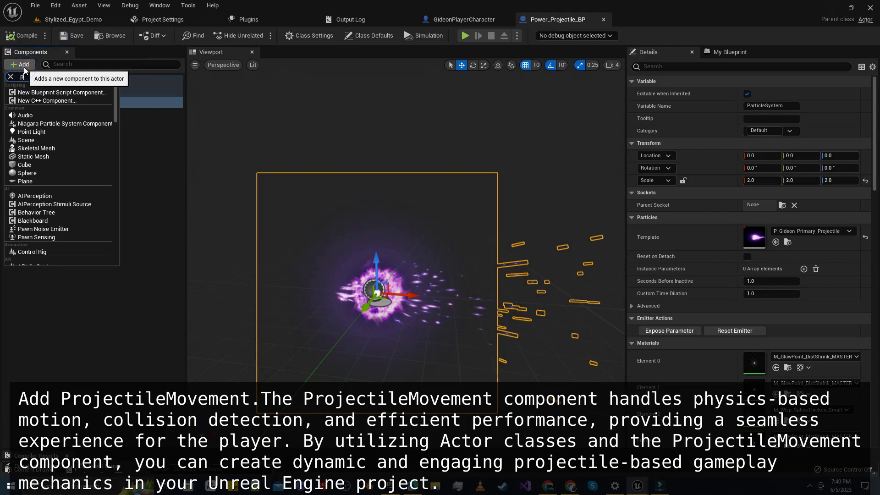
pyautogui.write('ro')
pyautogui.click(65, 93)
pyautogui.click(58, 114)
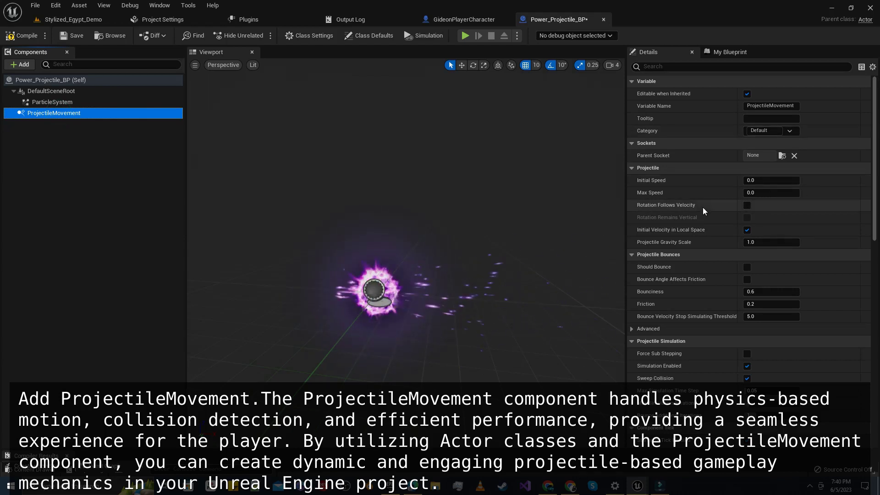
# Step: Set ProjectileMovement's Initial and Max Speed to 900 and Projectile Gravity Scale to 0
pyautogui.click(758, 180)
pyautogui.write('900')
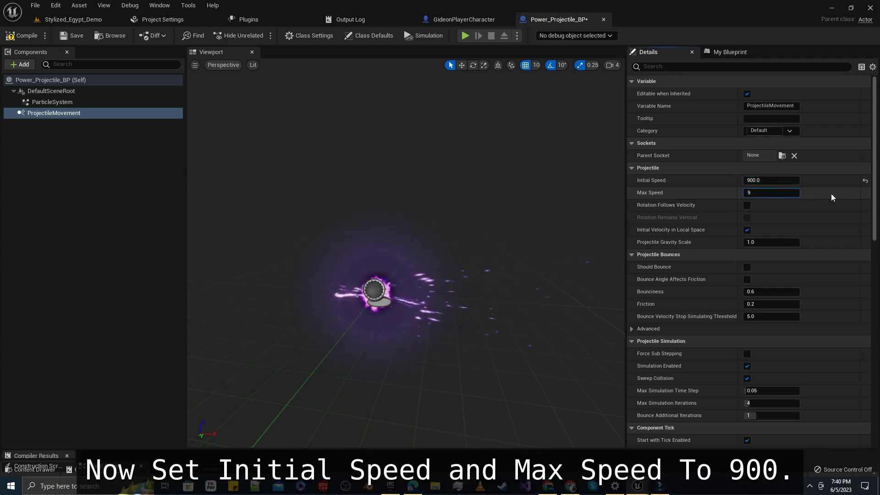
pyautogui.click(759, 241)
pyautogui.write('0')
pyautogui.press('Return')
pyautogui.scroll(-5, 824, 240)
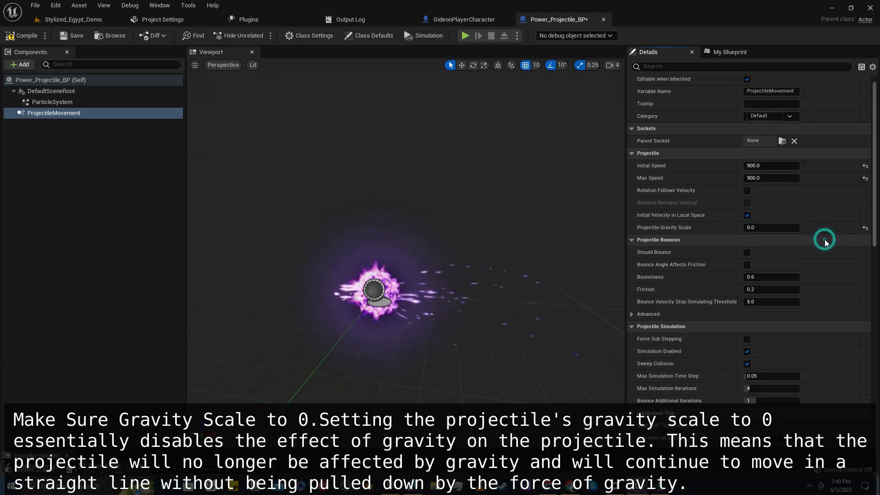
pyautogui.scroll(-3, 826, 240)
pyautogui.scroll(-3, 826, 240)
pyautogui.scroll(-3, 826, 240)
pyautogui.scroll(-3, 825, 240)
pyautogui.scroll(5, 824, 244)
pyautogui.scroll(5, 824, 243)
pyautogui.scroll(5, 824, 244)
pyautogui.scroll(1, 806, 242)
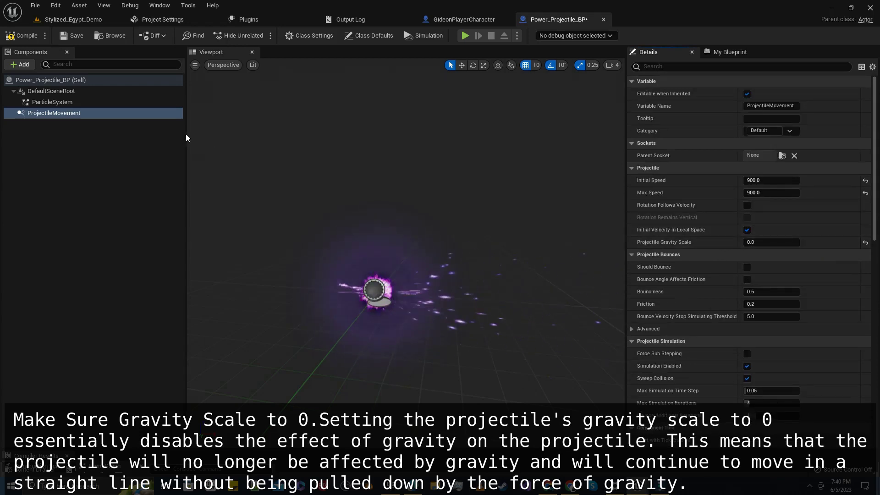
# Step: Add a Box Collision component named Box to Power_Projectile_BP, then save and compile
pyautogui.click(27, 66)
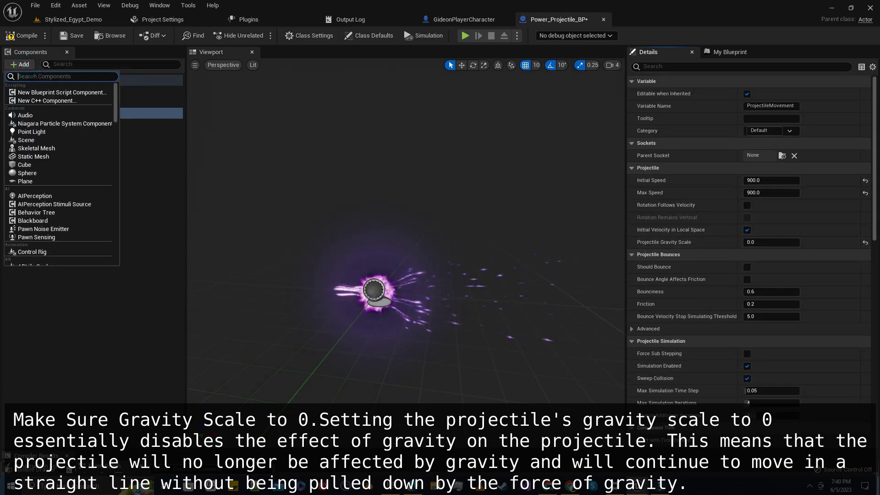
pyautogui.write('bo')
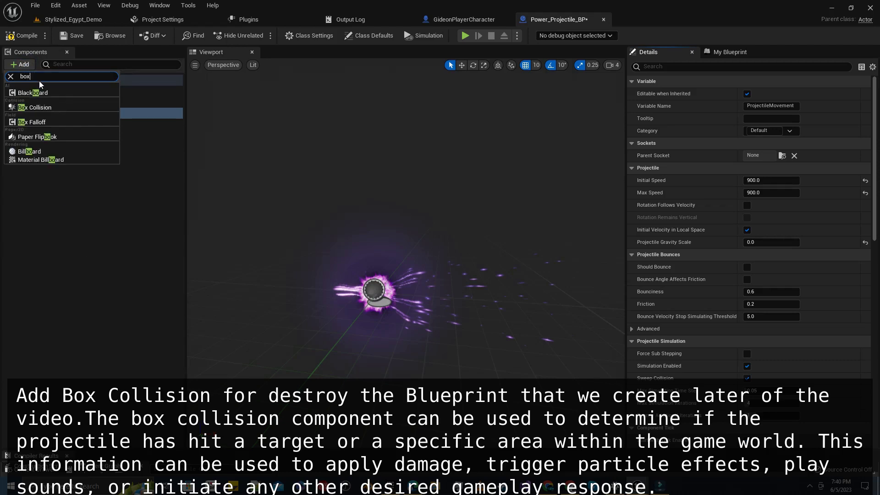
pyautogui.write('x')
pyautogui.click(42, 93)
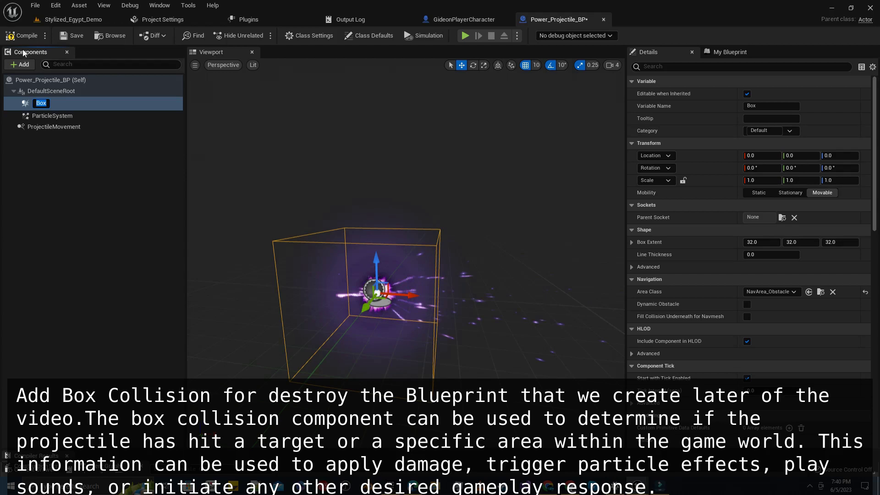
pyautogui.click(73, 36)
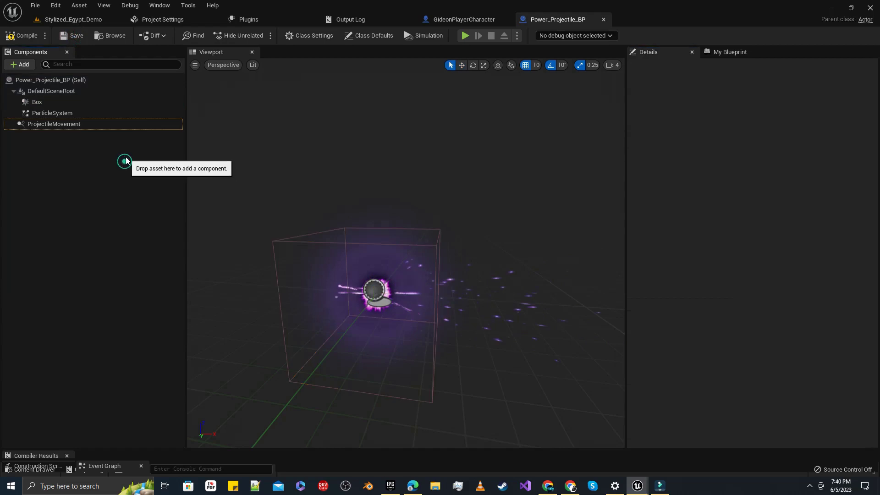
pyautogui.click(27, 34)
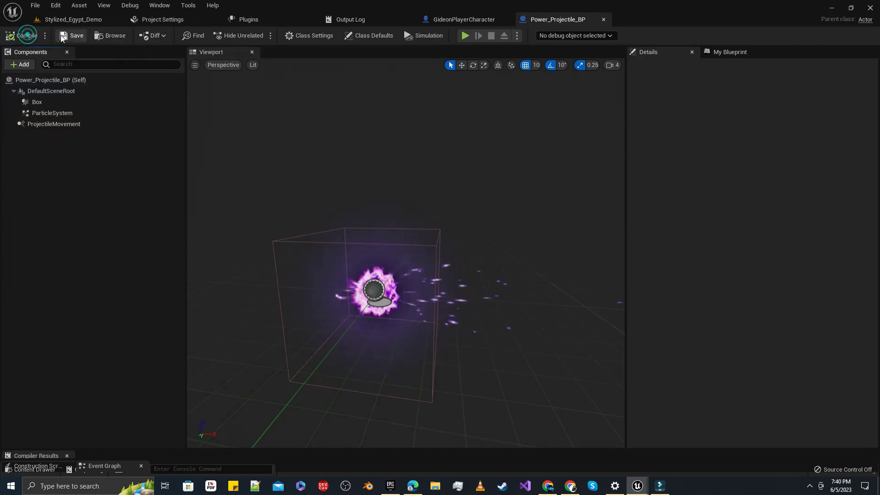
pyautogui.click(122, 35)
# Step: From Power, spawn Power_Projectile_BP with collision set to adjust location but always spawn
pyautogui.click(466, 18)
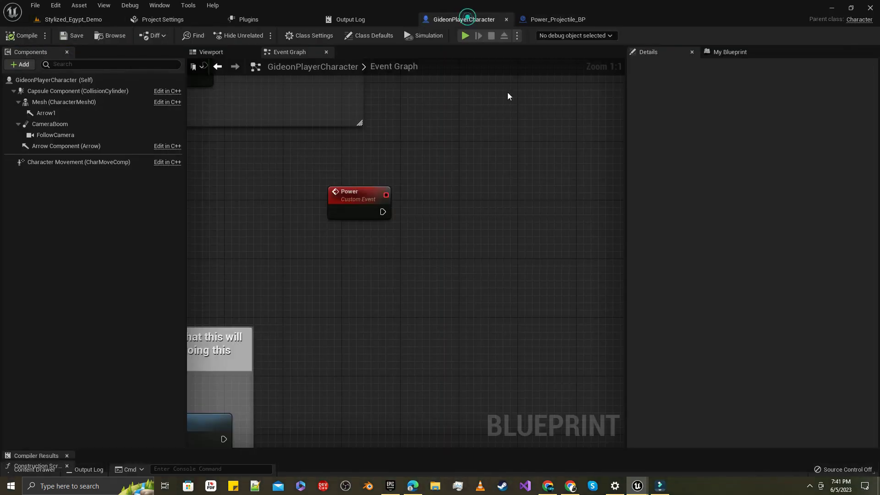
pyautogui.scroll(-3, 472, 250)
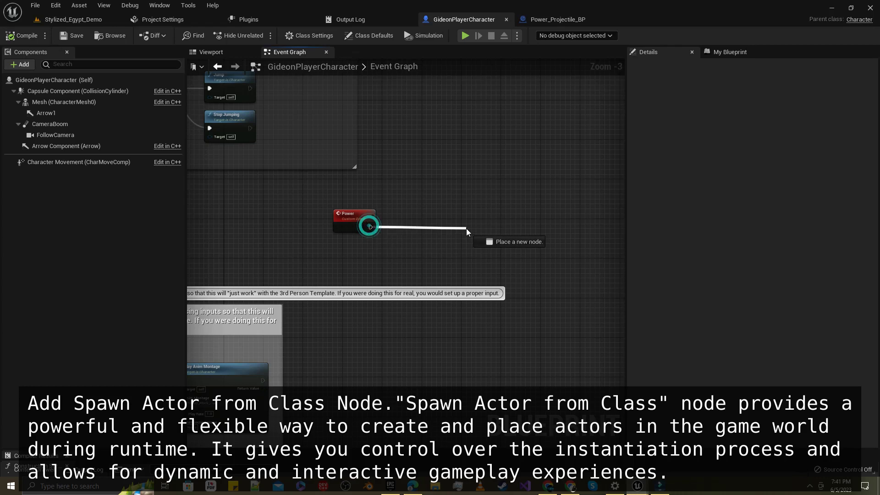
pyautogui.moveTo(466, 228); pyautogui.dragTo(466, 228)
pyautogui.write('spawn')
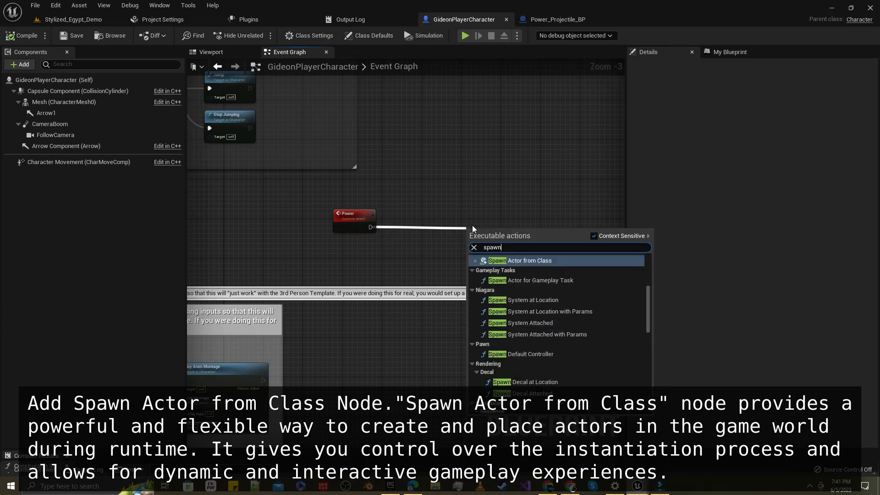
pyautogui.press('Return')
pyautogui.scroll(3, 529, 232)
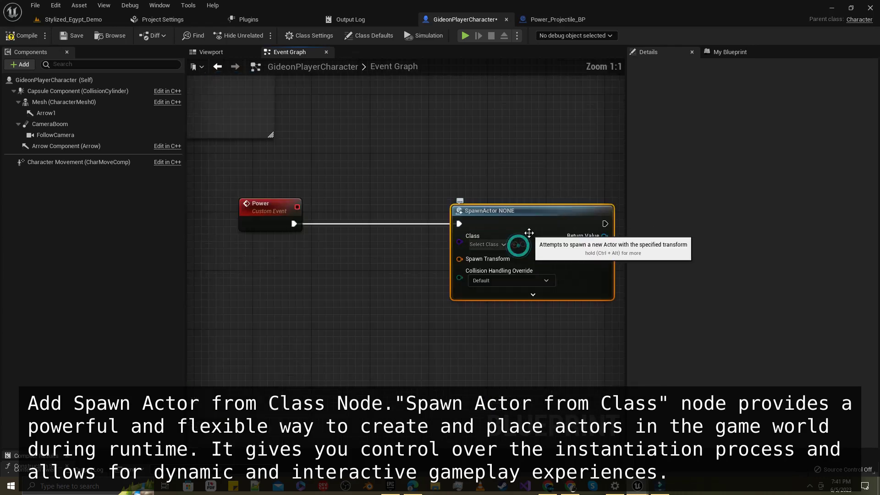
pyautogui.click(519, 244)
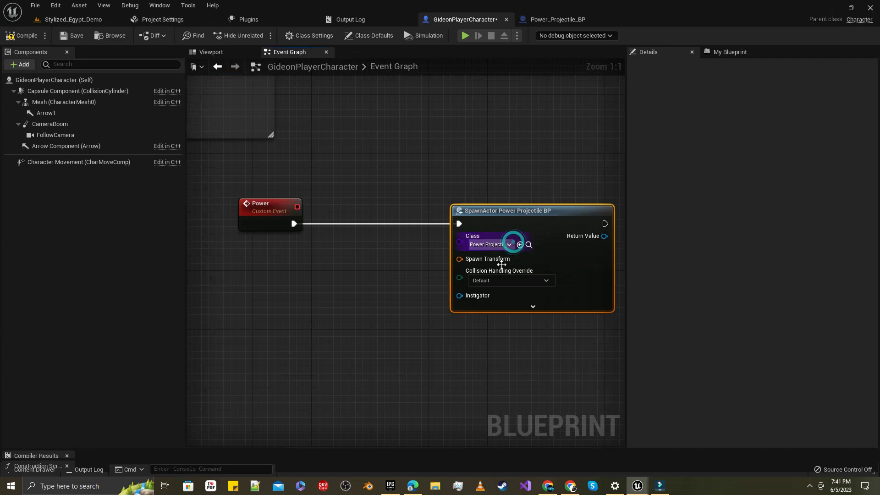
pyautogui.click(477, 282)
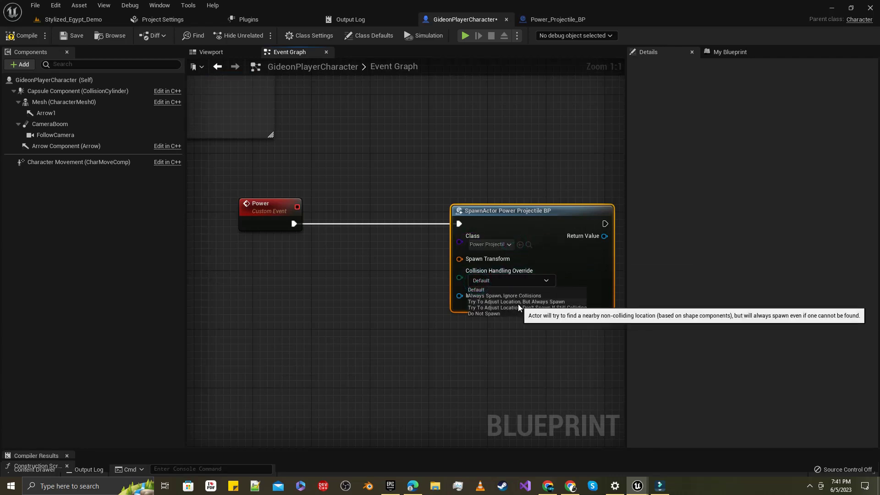
pyautogui.click(518, 302)
# Step: Feed Arrow 1's Get World Transform into the Spawn Transform, then return to the level
pyautogui.moveTo(469, 266); pyautogui.dragTo(535, 265, button='right')
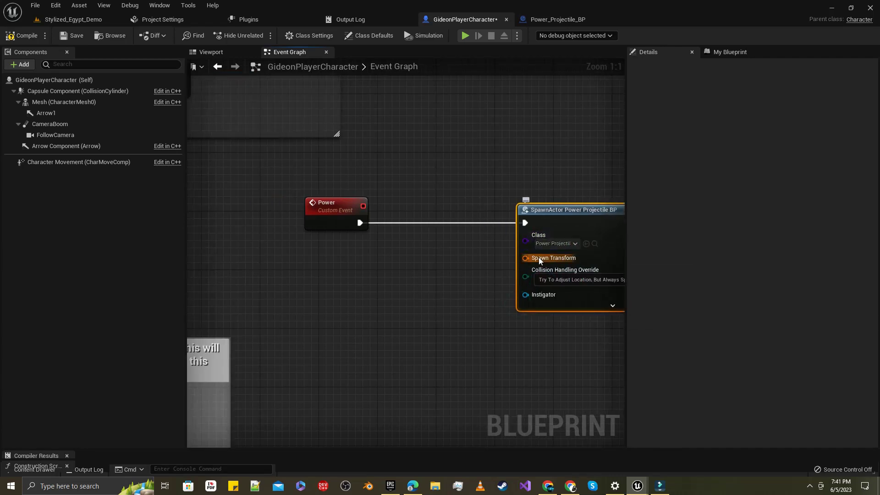
pyautogui.moveTo(538, 257); pyautogui.dragTo(458, 279)
pyautogui.write('get')
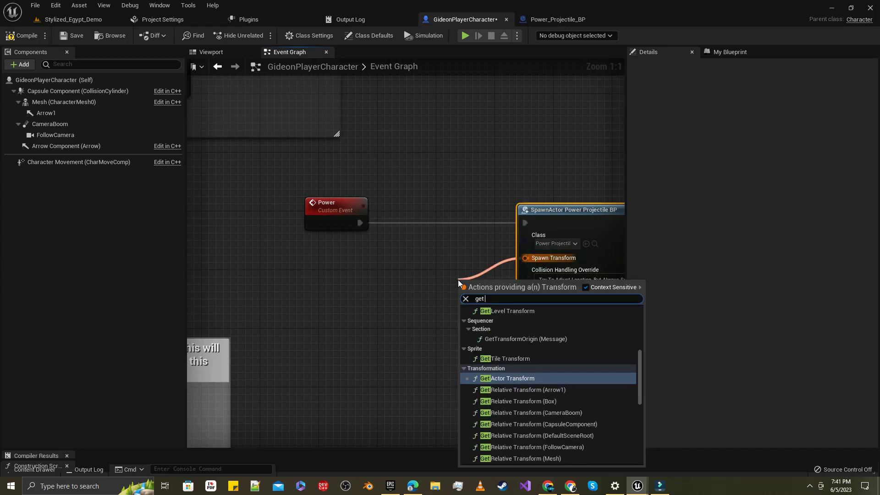
pyautogui.write(' wp')
pyautogui.press('BackSpace')
pyautogui.write('or')
pyautogui.click(553, 375)
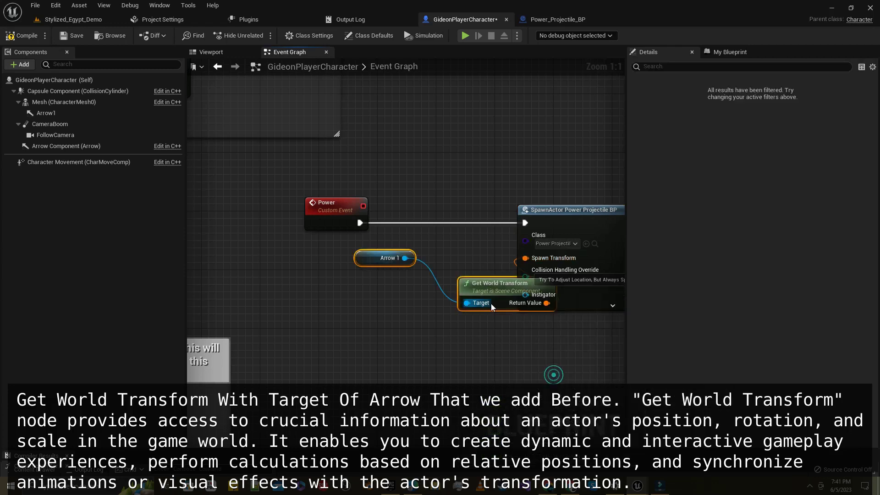
pyautogui.moveTo(499, 290); pyautogui.dragTo(375, 268)
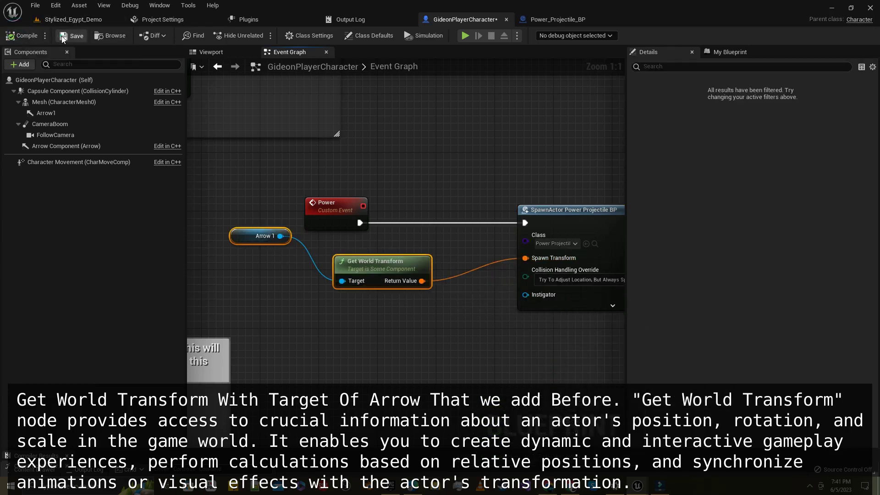
pyautogui.click(55, 19)
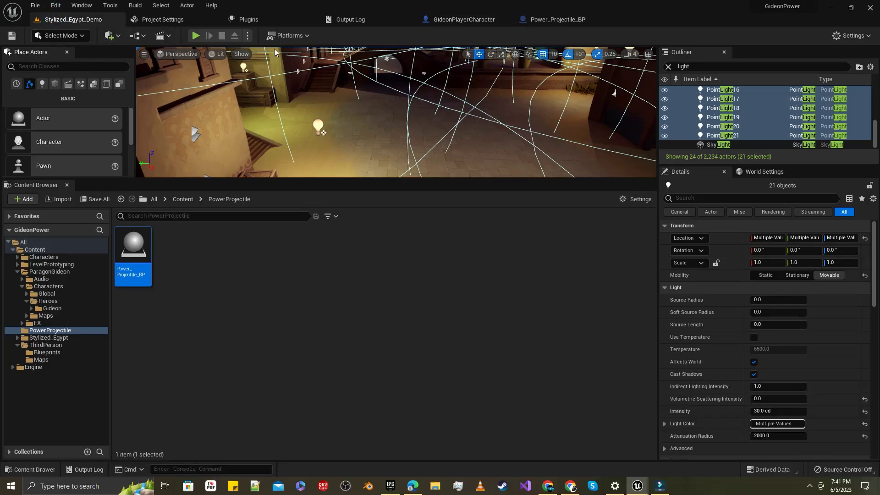
# Step: Make room in the attack-setup comment by shifting Play Anim Montage right
pyautogui.click(528, 19)
pyautogui.click(458, 19)
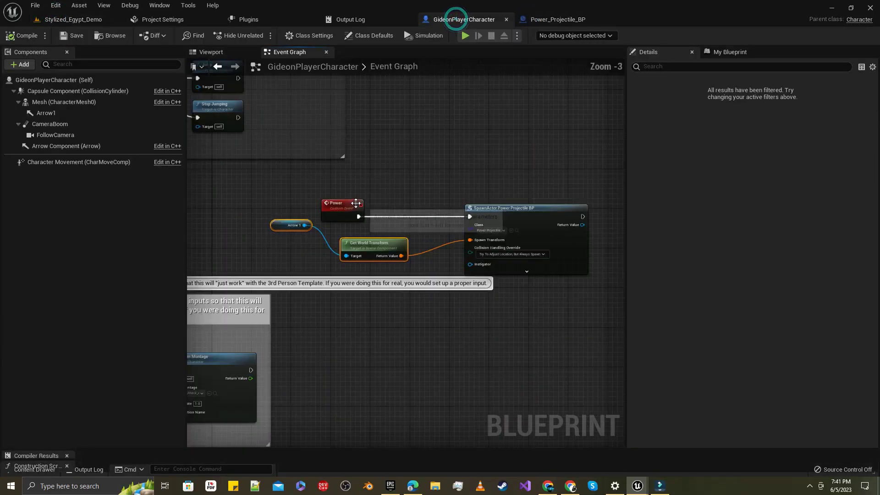
pyautogui.scroll(1, 504, 275)
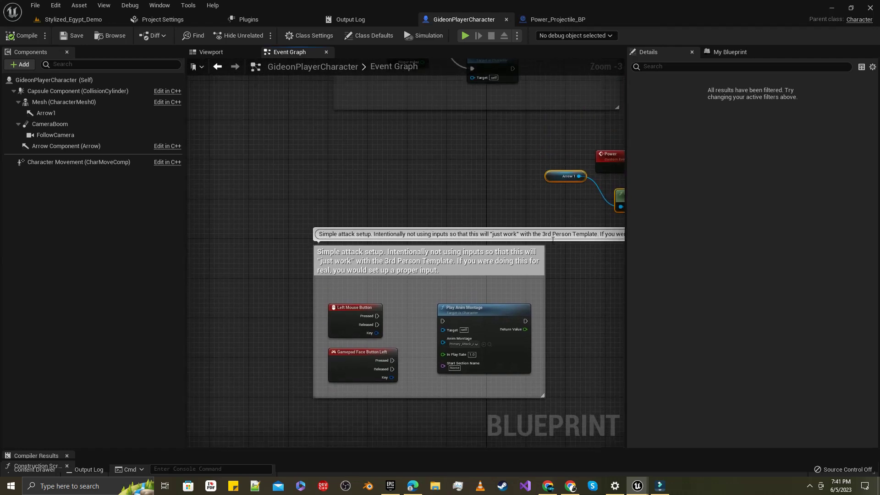
pyautogui.moveTo(596, 321); pyautogui.dragTo(432, 274, button='right')
pyautogui.moveTo(413, 285); pyautogui.dragTo(517, 285)
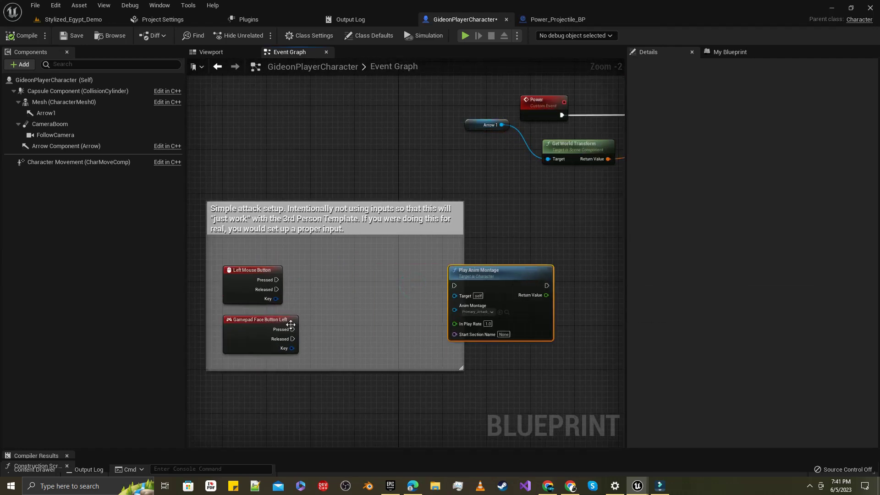
# Step: Have the gamepad and left-mouse attack presses call Power before Play Anim Montage, then compile and save
pyautogui.moveTo(291, 329); pyautogui.dragTo(322, 312)
pyautogui.write('power')
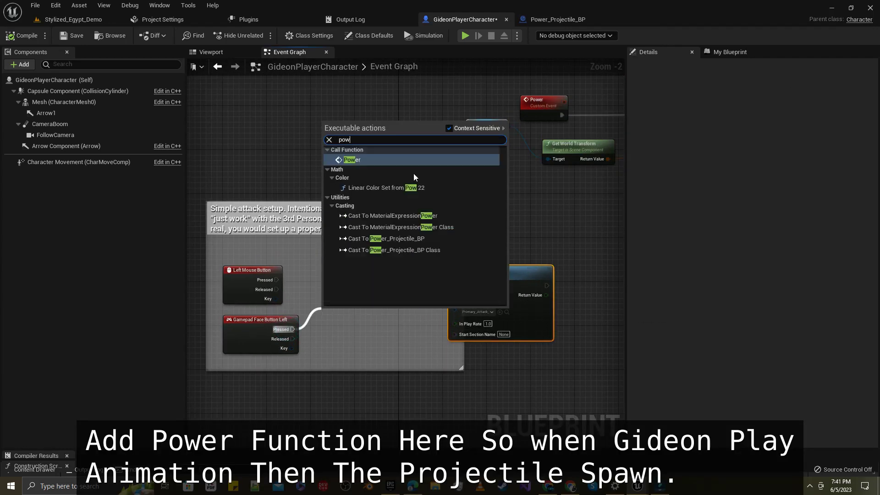
pyautogui.click(352, 160)
pyautogui.scroll(2, 282, 301)
pyautogui.moveTo(252, 287)
pyautogui.mouseDown()
pyautogui.moveTo(320, 361)
pyautogui.moveTo(362, 309)
pyautogui.mouseUp()
pyautogui.moveTo(418, 310); pyautogui.dragTo(514, 295)
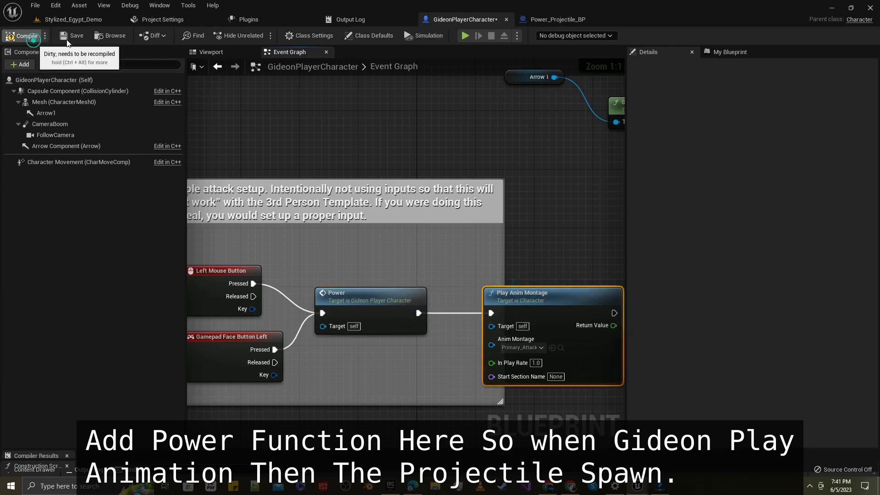
pyautogui.click(37, 40)
pyautogui.click(76, 38)
pyautogui.click(71, 20)
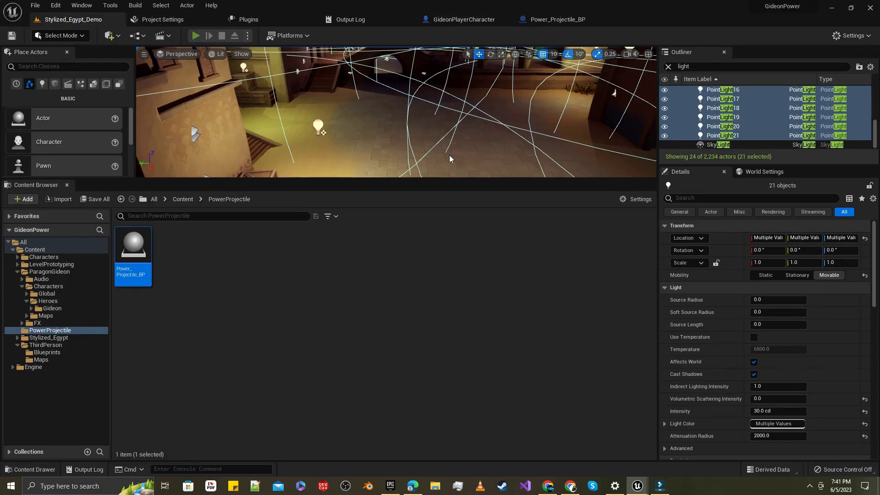
# Step: Play the Egypt level in a New Editor Window (PIE)
pyautogui.click(221, 35)
pyautogui.click(248, 36)
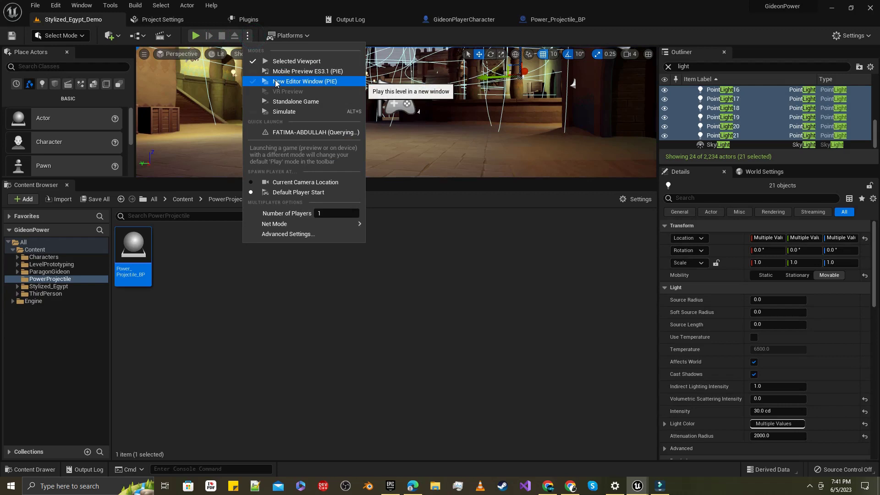
pyautogui.click(276, 81)
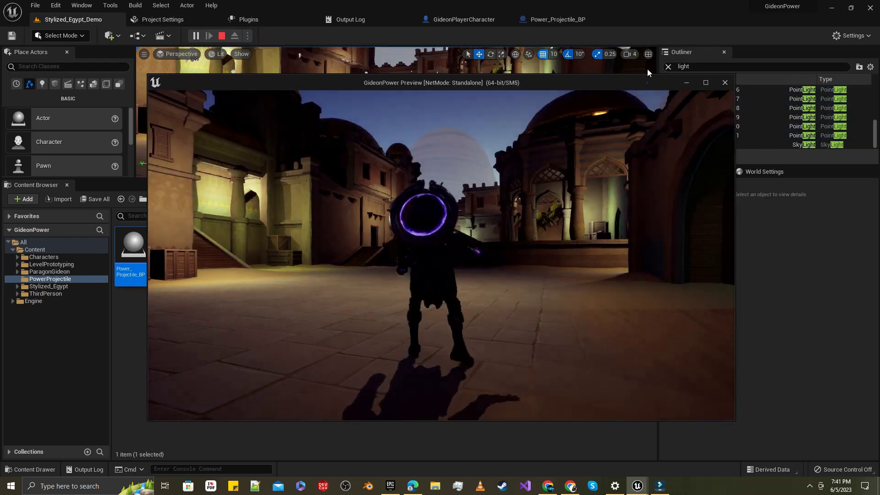
# Step: Run Gideon toward the crates, cast a purple orb projectile, then stop the play test
pyautogui.moveTo(646, 79); pyautogui.dragTo(640, 7)
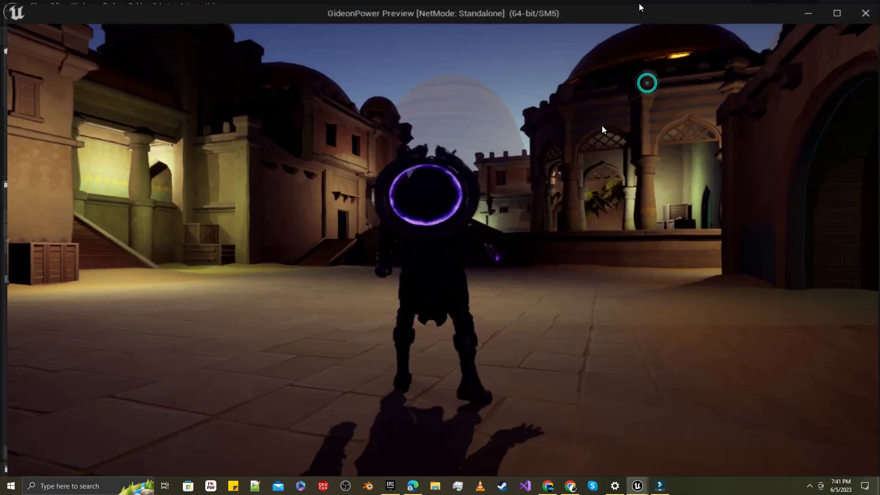
pyautogui.press('w')
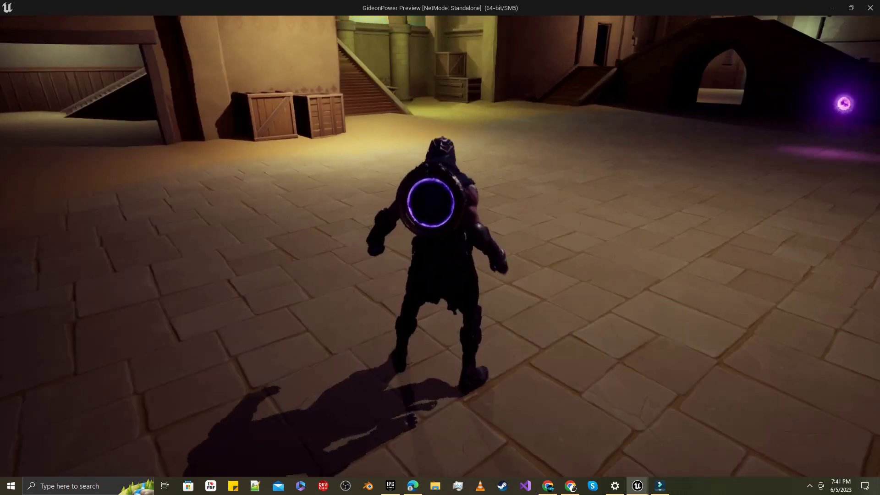
pyautogui.press('w')
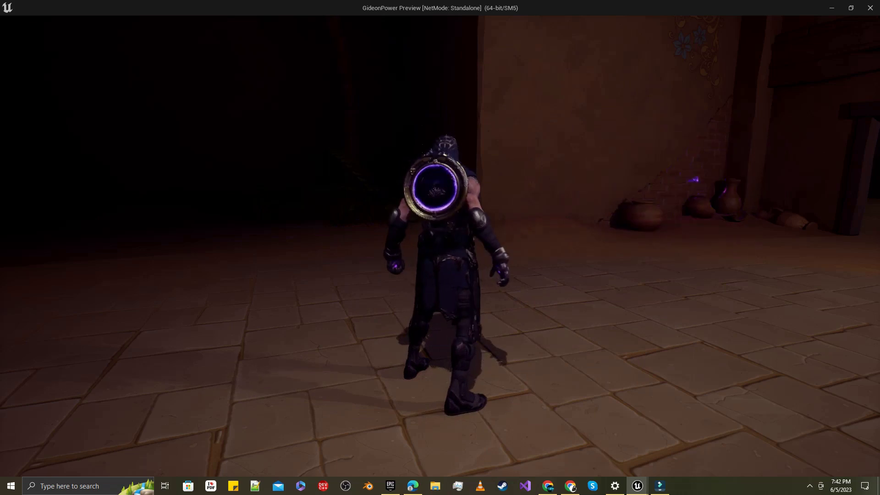
pyautogui.hotkey('alt', 'space')
pyautogui.press('Escape')
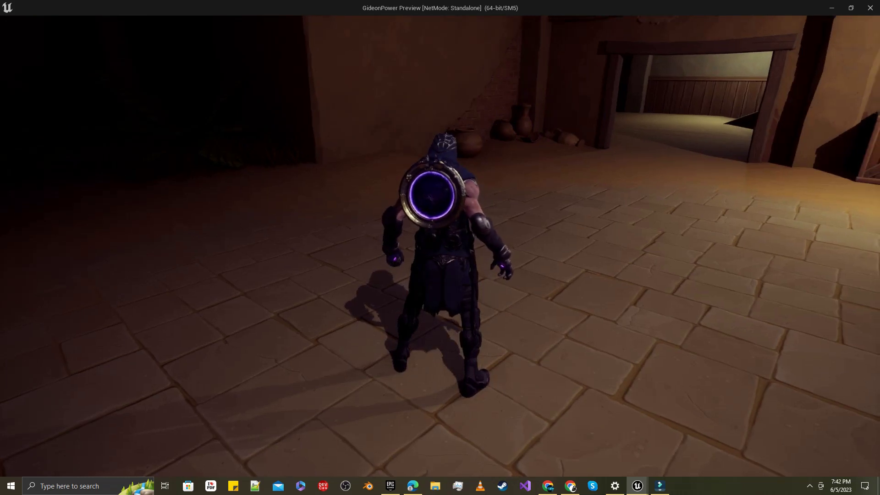
pyautogui.press('Escape')
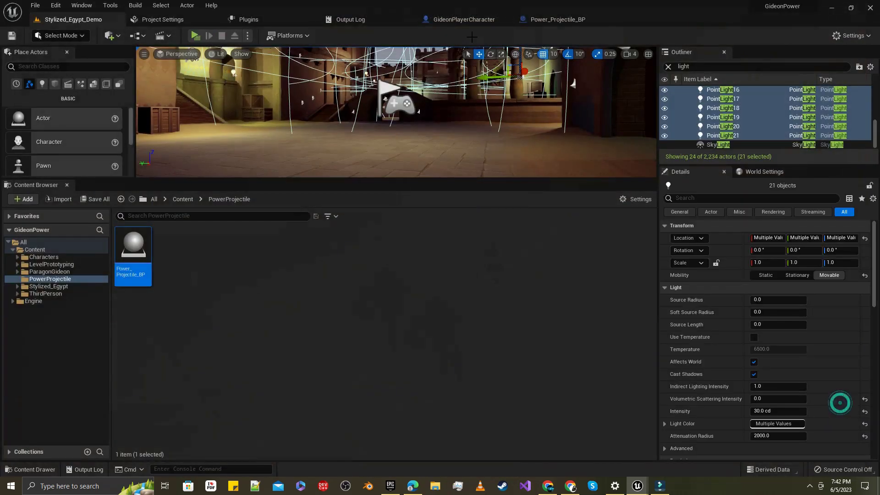
# Step: In the GideonPlayerCharacter viewport, select Arrow1 and slide it to X -22.38 beside the character
pyautogui.click(463, 20)
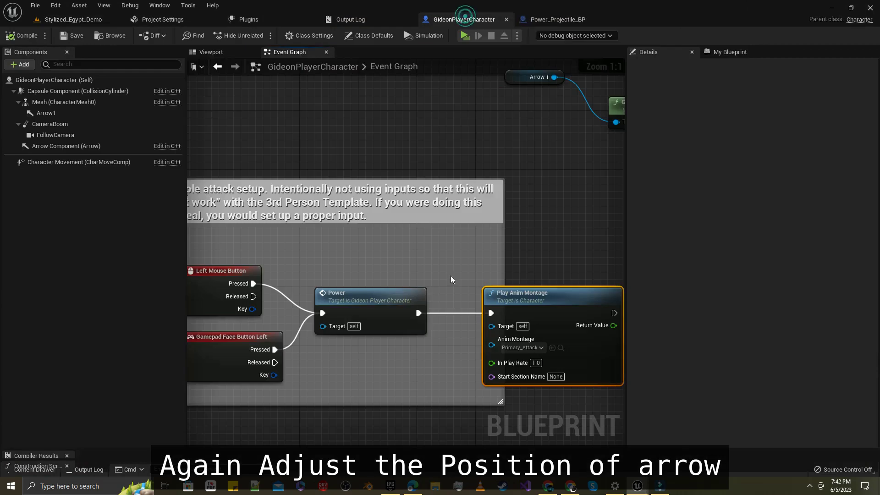
pyautogui.click(210, 52)
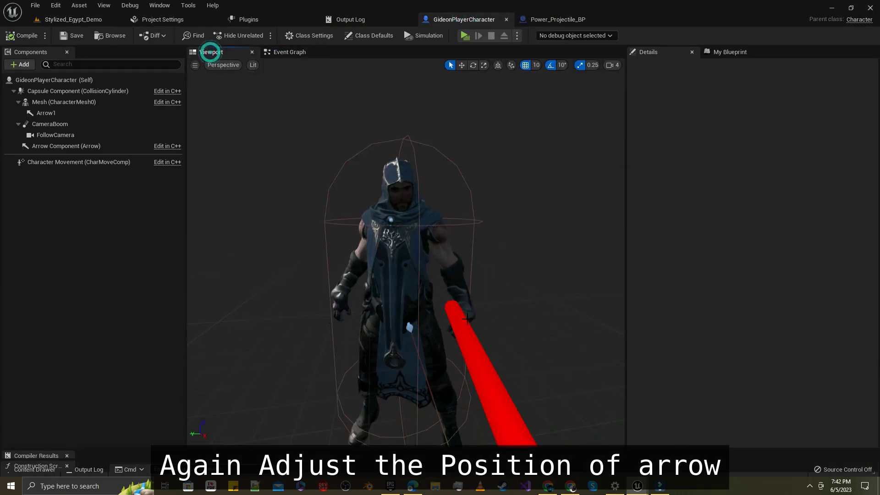
pyautogui.click(453, 316)
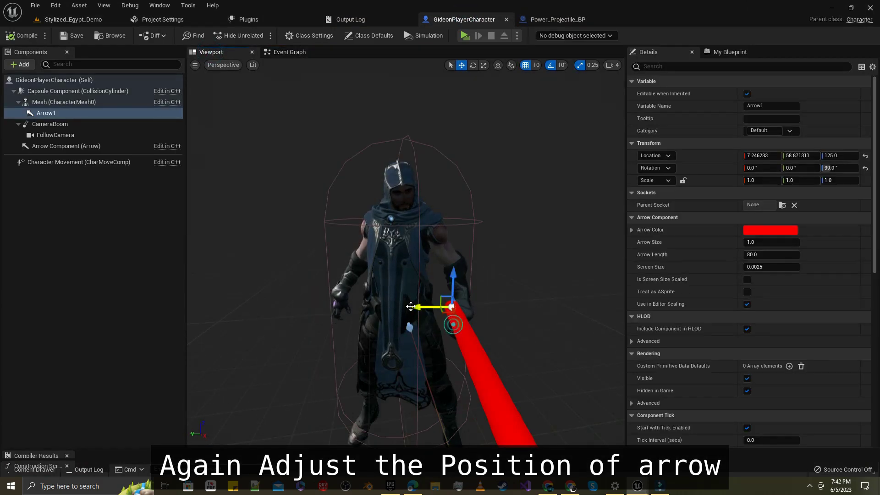
pyautogui.moveTo(415, 309); pyautogui.dragTo(319, 308)
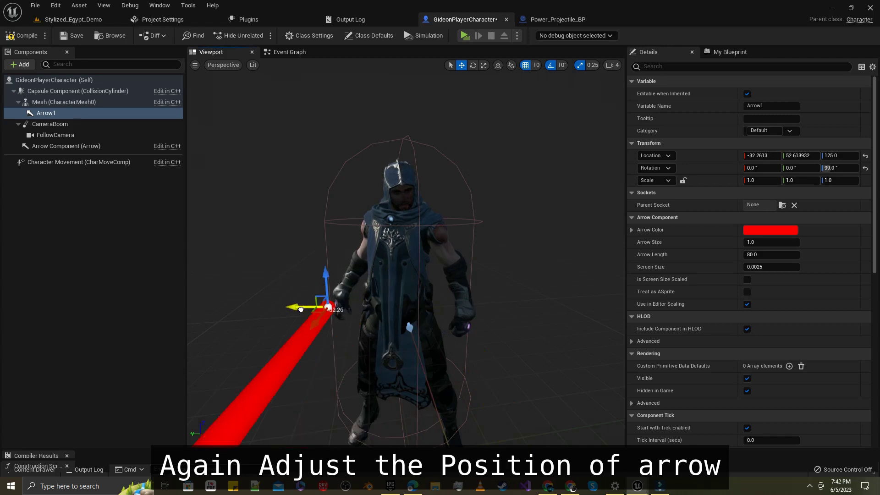
pyautogui.moveTo(415, 305); pyautogui.dragTo(357, 305, button='right')
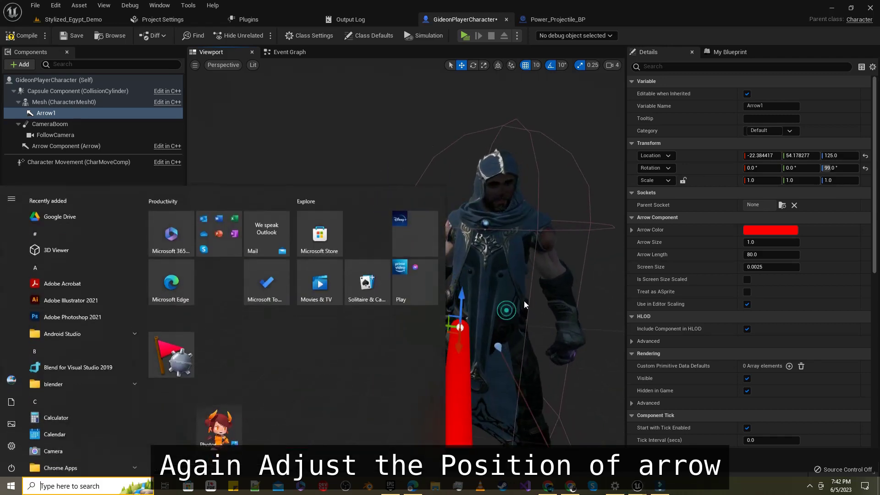
pyautogui.moveTo(524, 301); pyautogui.dragTo(513, 320, button='right')
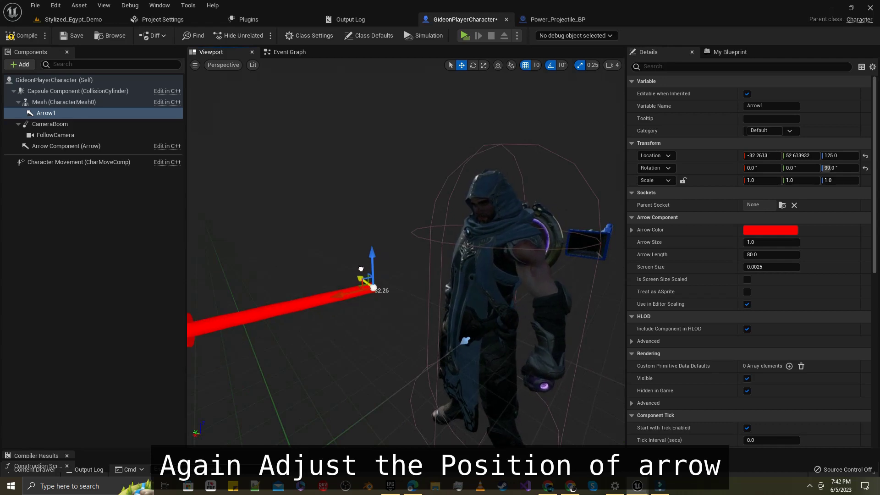
pyautogui.moveTo(519, 316); pyautogui.dragTo(519, 316, button='right')
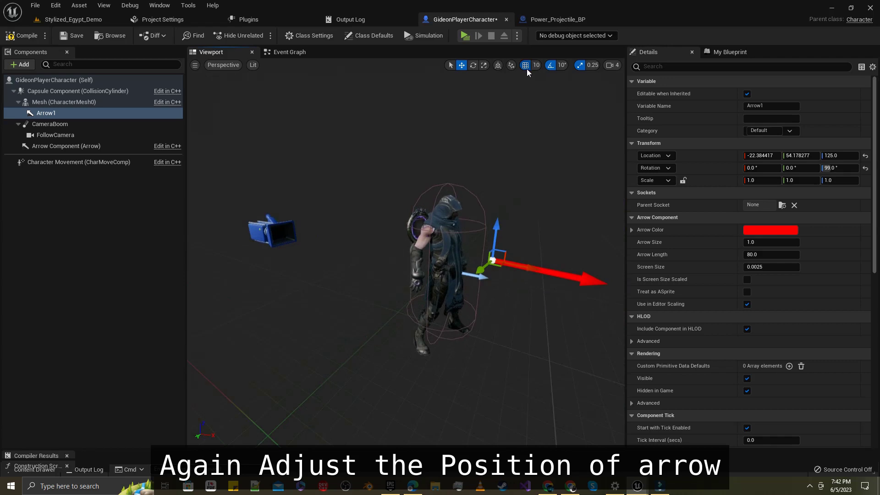
# Step: With rotation and scale snapping off, nudge Arrow1 to about (-38.6, 51.6, 125), then compile and save
pyautogui.click(548, 65)
pyautogui.click(580, 65)
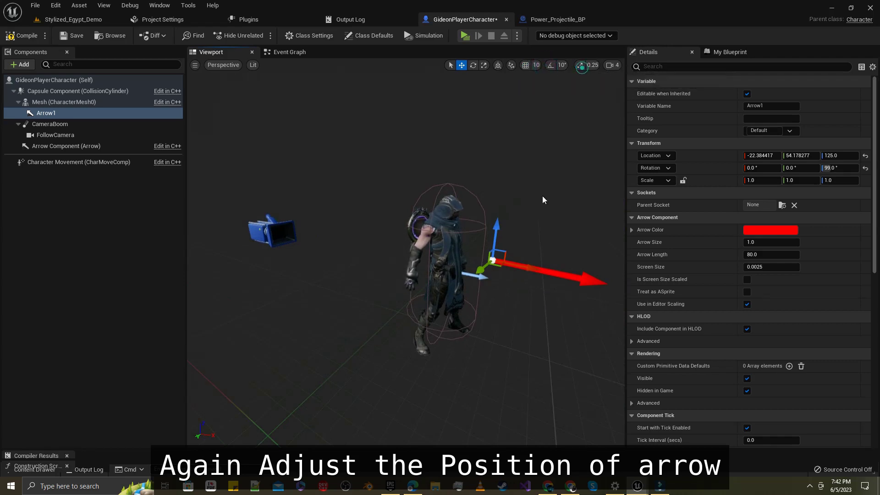
pyautogui.moveTo(542, 197); pyautogui.dragTo(542, 196, button='right')
pyautogui.moveTo(441, 351); pyautogui.dragTo(429, 363)
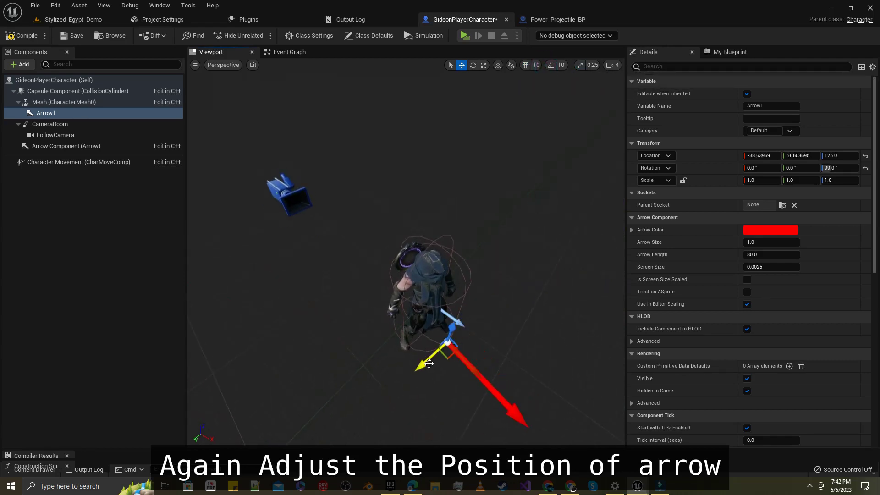
pyautogui.click(33, 35)
pyautogui.click(103, 19)
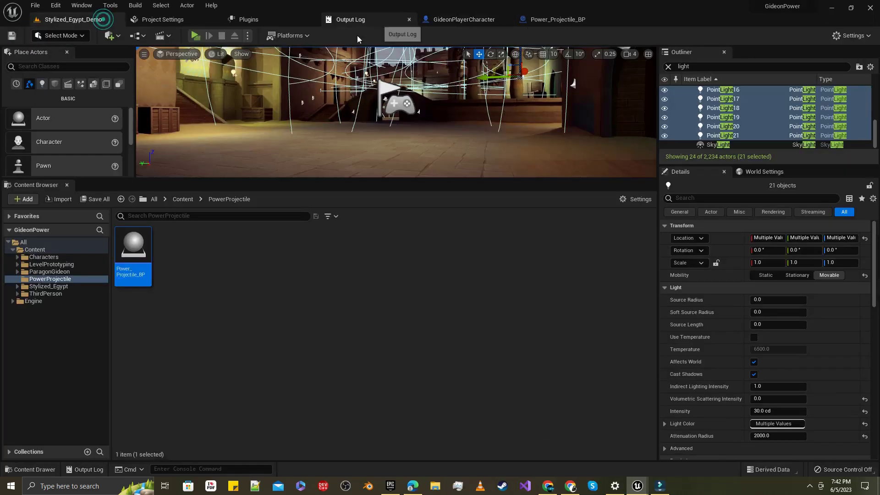
pyautogui.click(196, 36)
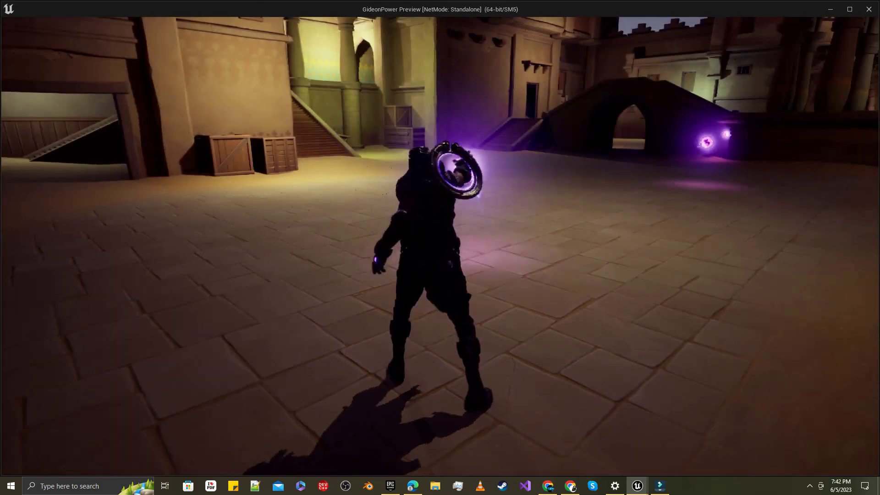
pyautogui.press('1')
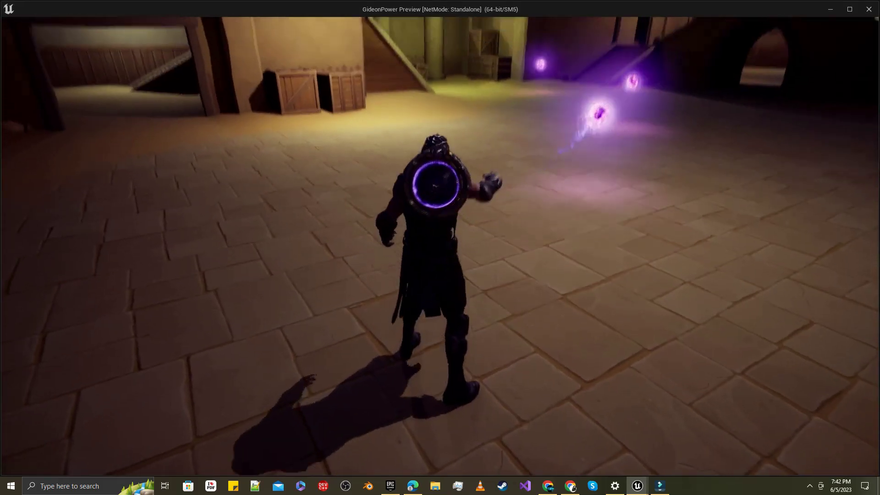
pyautogui.press('1')
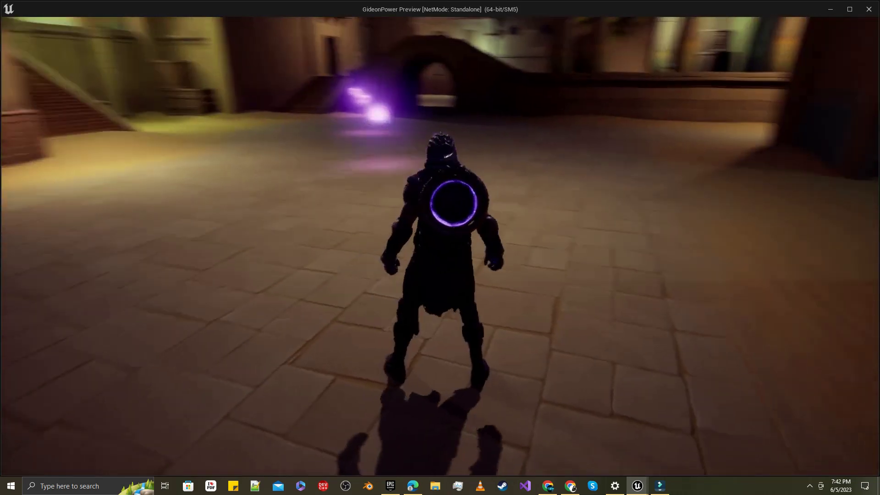
pyautogui.press('1')
pyautogui.press('1')
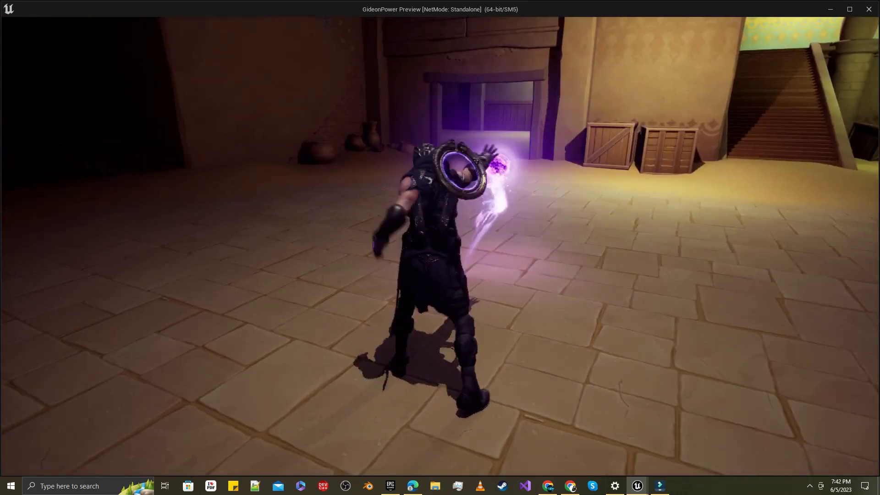
pyautogui.press('1')
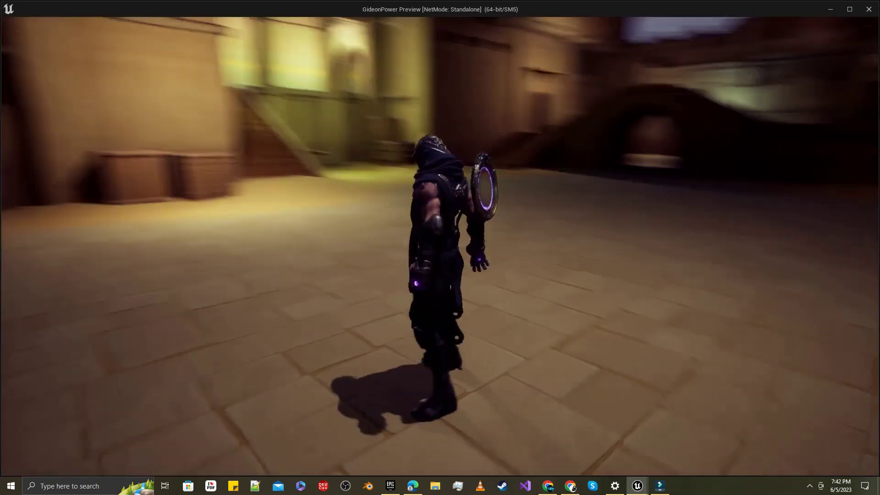
pyautogui.press('1')
pyautogui.press('1')
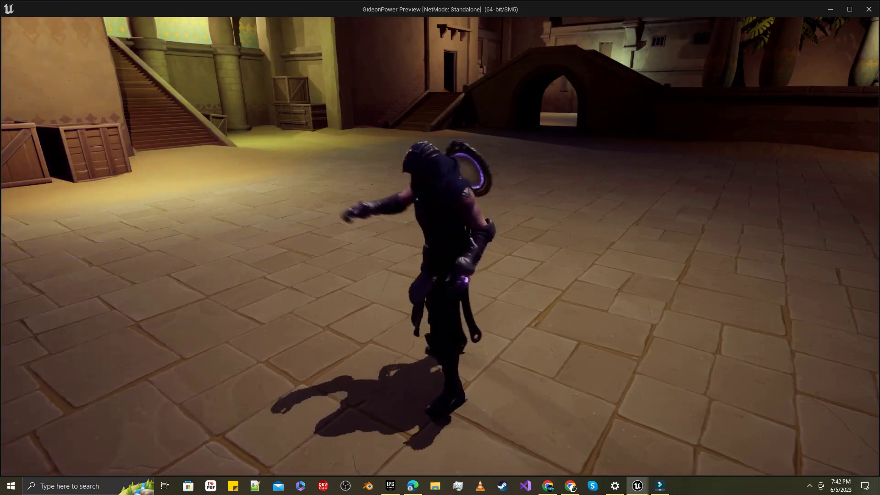
pyautogui.press('Escape')
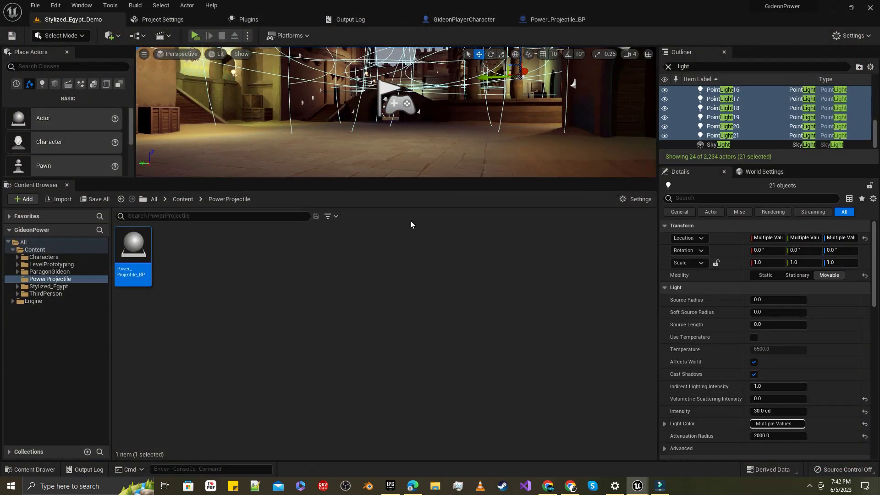
# Step: Right-click in the PowerProjectile folder to create an Actor-parented Blueprint Class named Destruction_BP
pyautogui.click(438, 255)
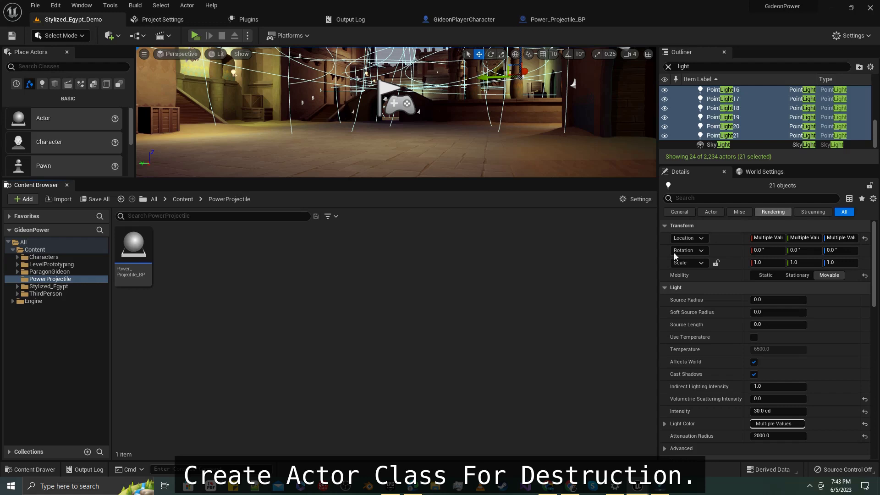
pyautogui.rightClick(471, 288)
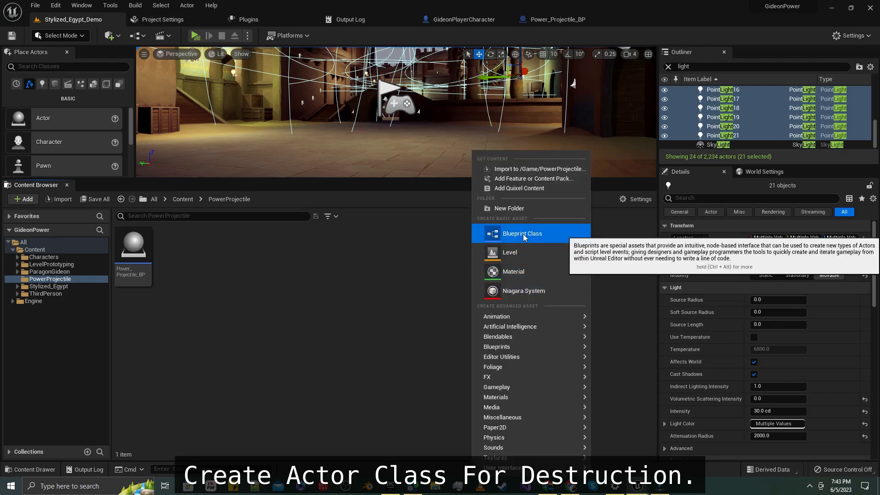
pyautogui.click(523, 234)
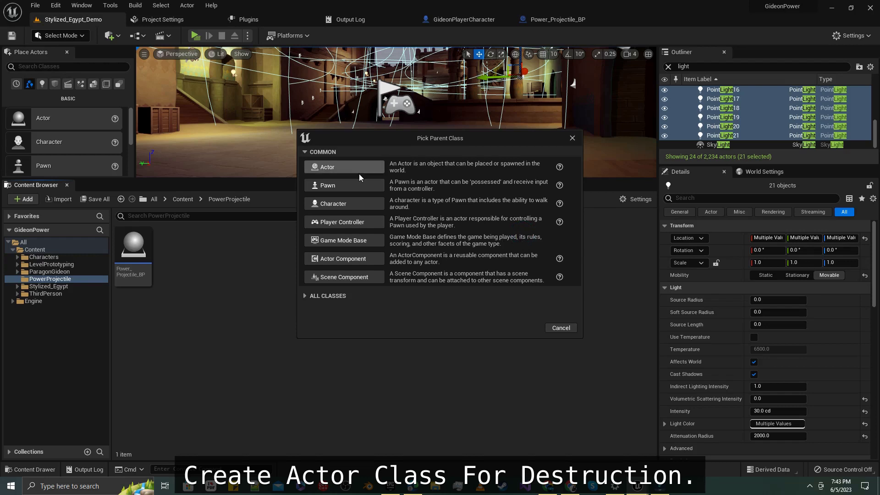
pyautogui.click(358, 172)
pyautogui.press('BackSpace')
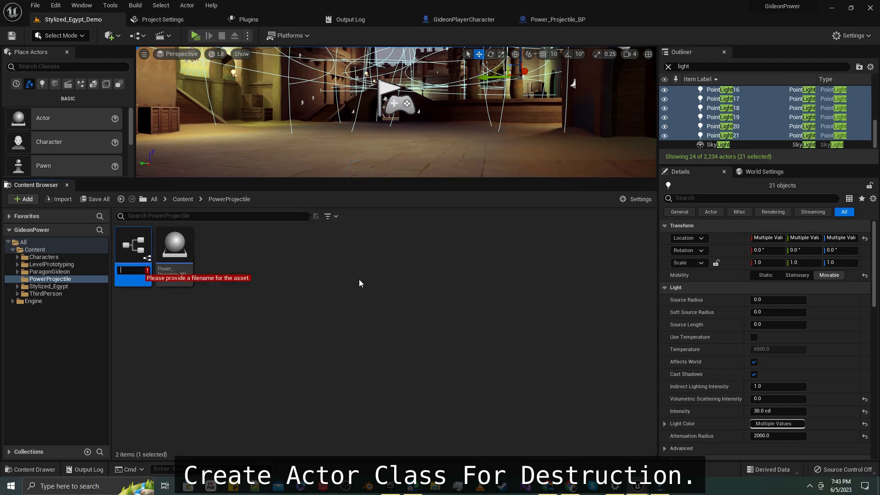
pyautogui.write('Destr')
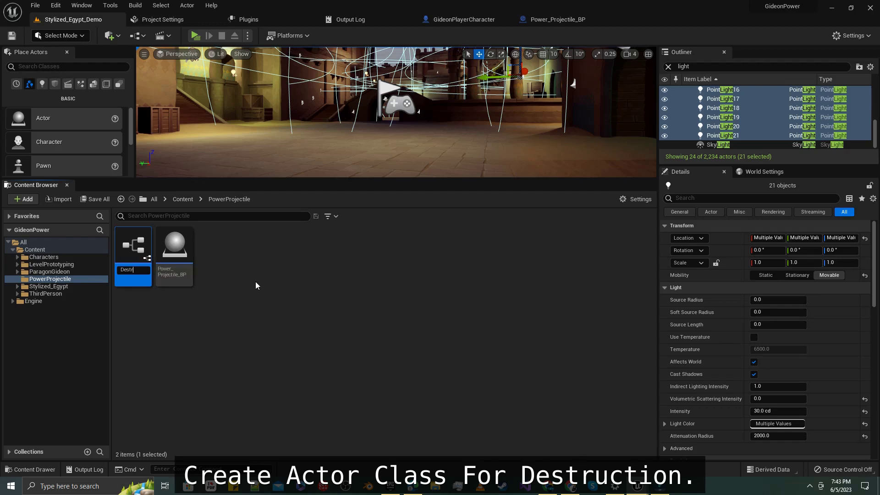
pyautogui.write('uc')
pyautogui.write('tion_BP')
pyautogui.press('Return')
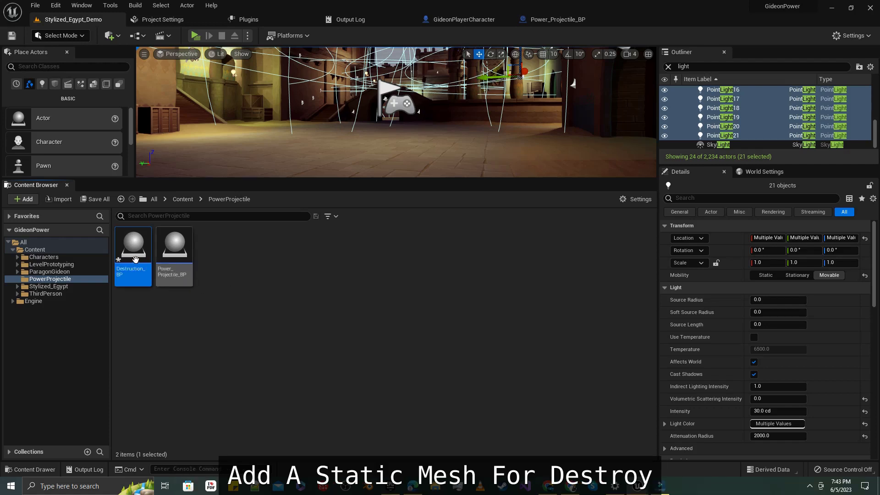
# Step: Open Destruction_BP and add a StaticMesh component to it
pyautogui.doubleClick(136, 260)
pyautogui.click(23, 65)
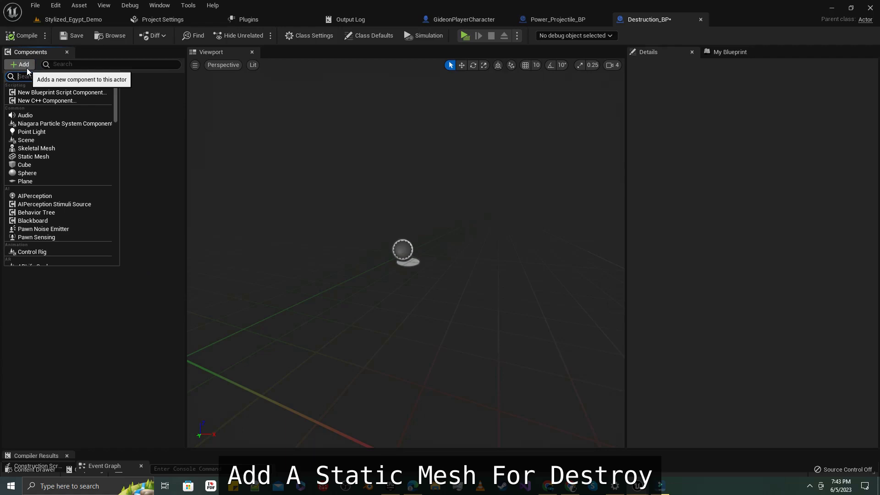
pyautogui.click(33, 157)
pyautogui.click(822, 192)
# Step: Assign the SM_door_03 wooden door mesh to the StaticMesh component and frame it in the preview
pyautogui.click(794, 244)
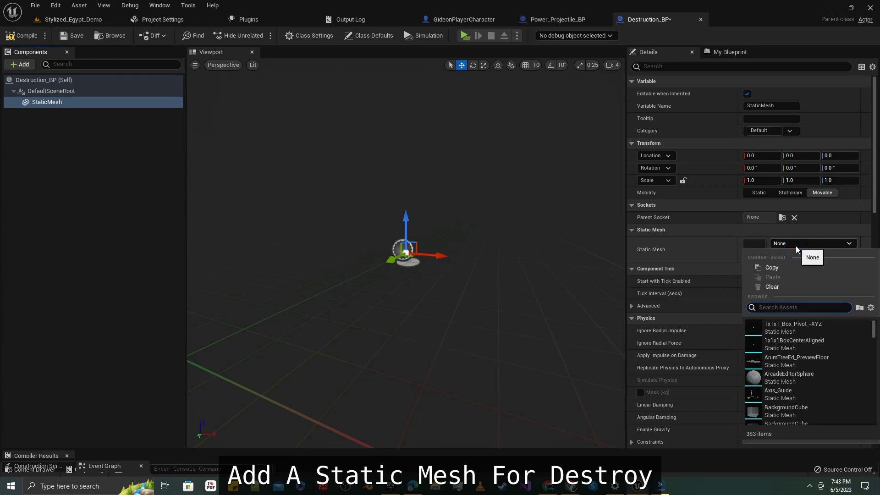
pyautogui.write('sm')
pyautogui.press('Escape')
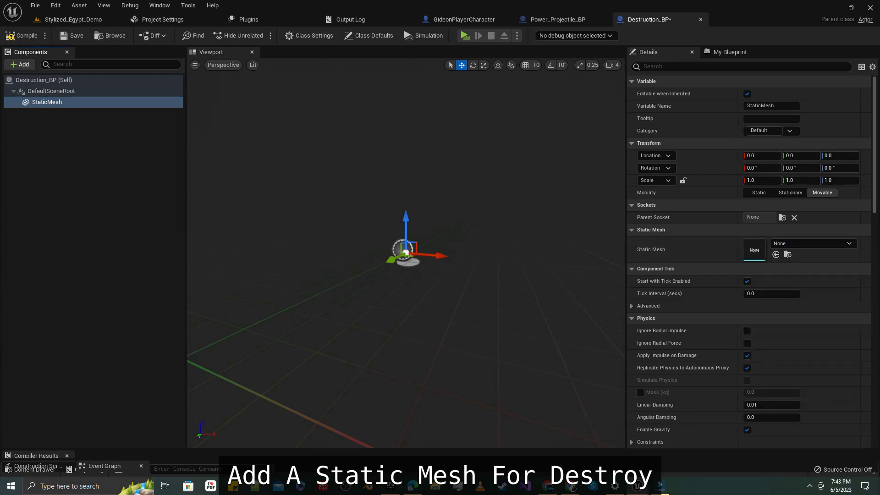
pyautogui.click(800, 239)
pyautogui.write('sm')
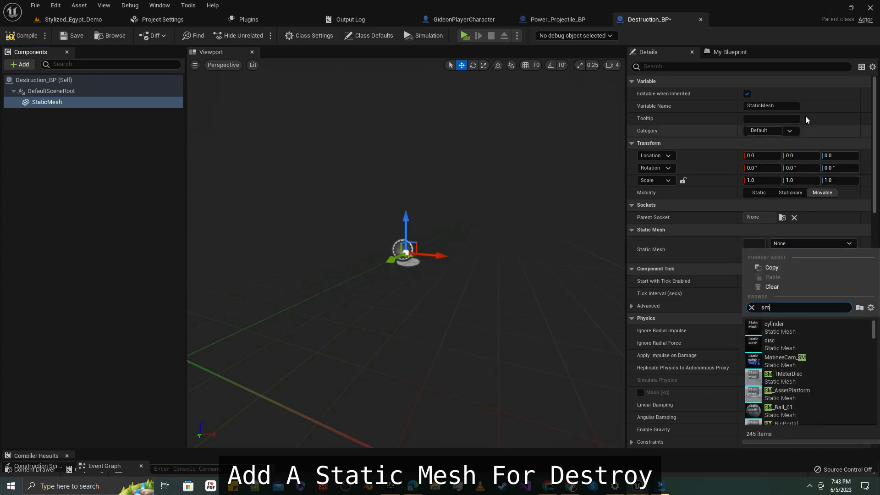
pyautogui.write('_door')
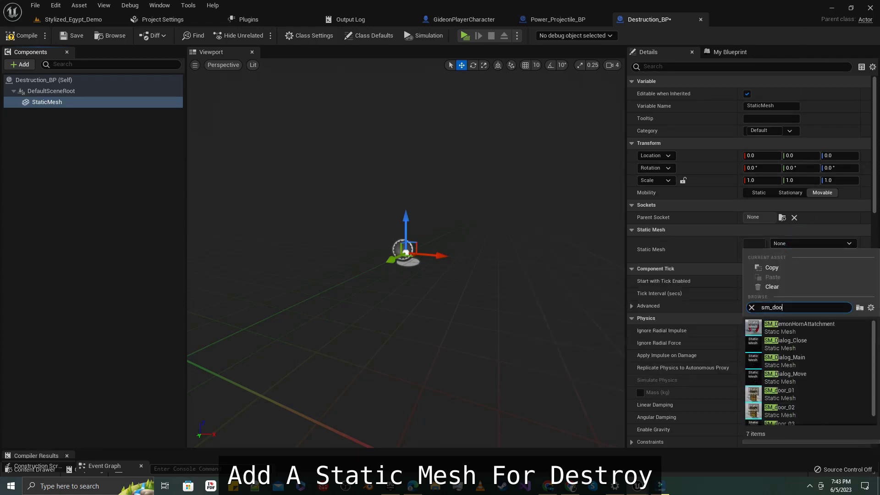
pyautogui.click(788, 364)
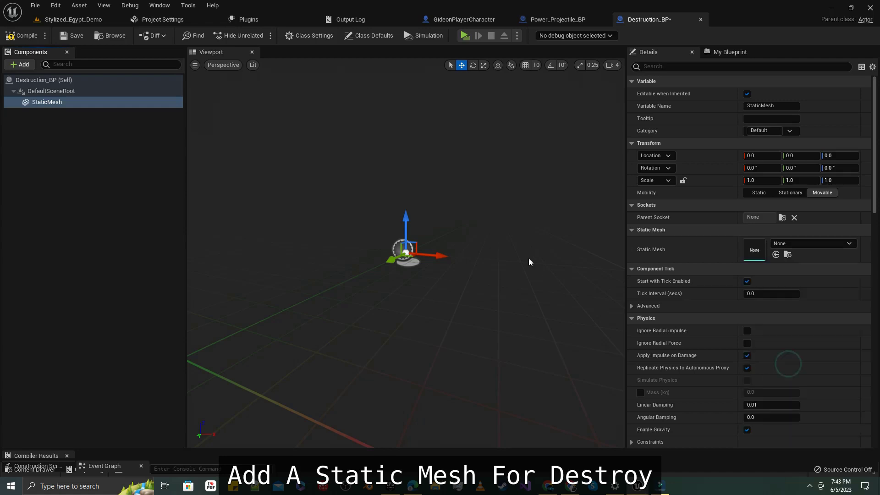
pyautogui.press('f')
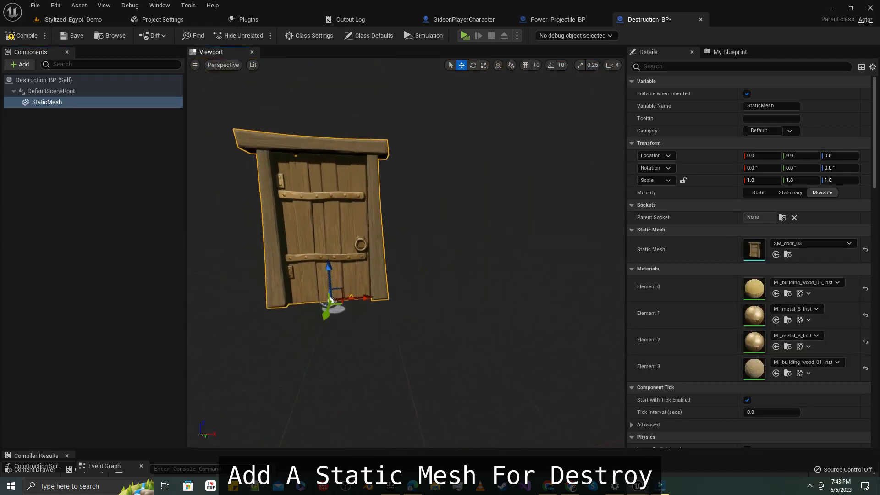
pyautogui.click(32, 65)
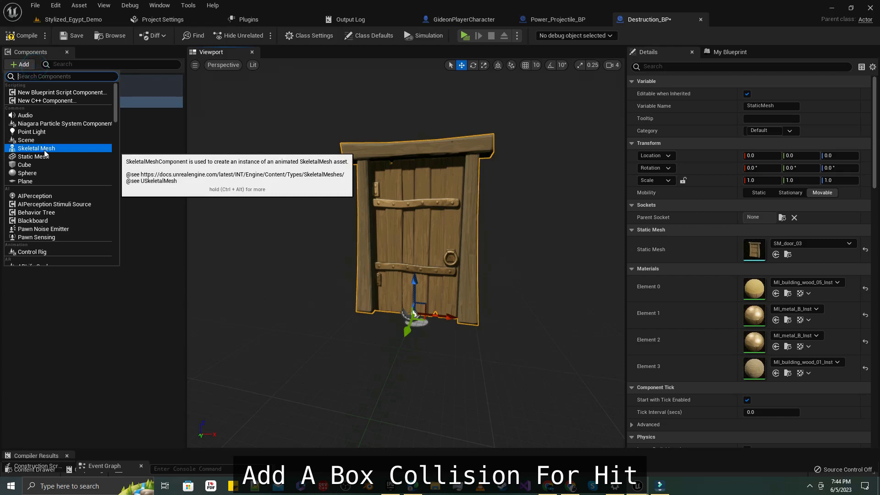
# Step: Add a Box Collision component, widen it to the door's width and raise it to the door's centre
pyautogui.write('box')
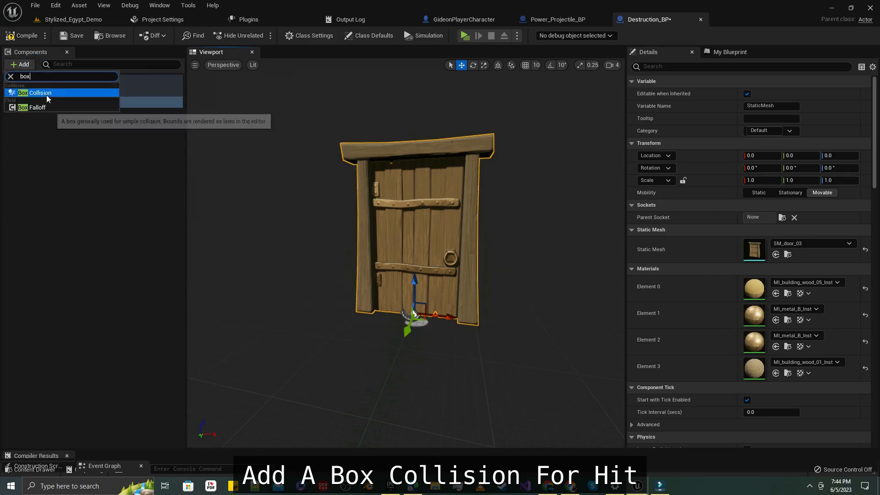
pyautogui.click(46, 95)
pyautogui.press('Return')
pyautogui.click(536, 334)
pyautogui.press('r')
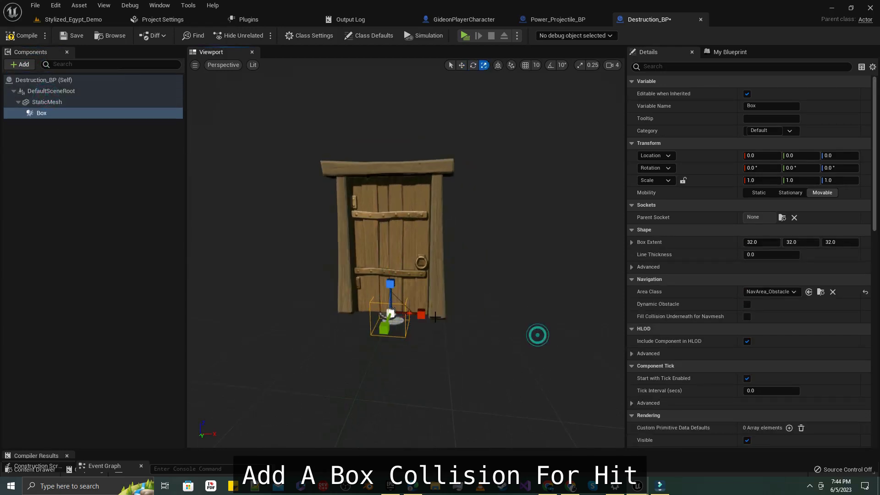
pyautogui.moveTo(425, 312)
pyautogui.mouseDown()
pyautogui.moveTo(385, 277)
pyautogui.moveTo(387, 247)
pyautogui.mouseUp()
pyautogui.press('space')
pyautogui.moveTo(389, 280); pyautogui.dragTo(388, 184)
pyautogui.press('space')
pyautogui.press('space')
# Step: Thicken the box to cover the door's depth (about 3.6 × 2.02 × 4.84) and save Destruction_BP
pyautogui.press('f')
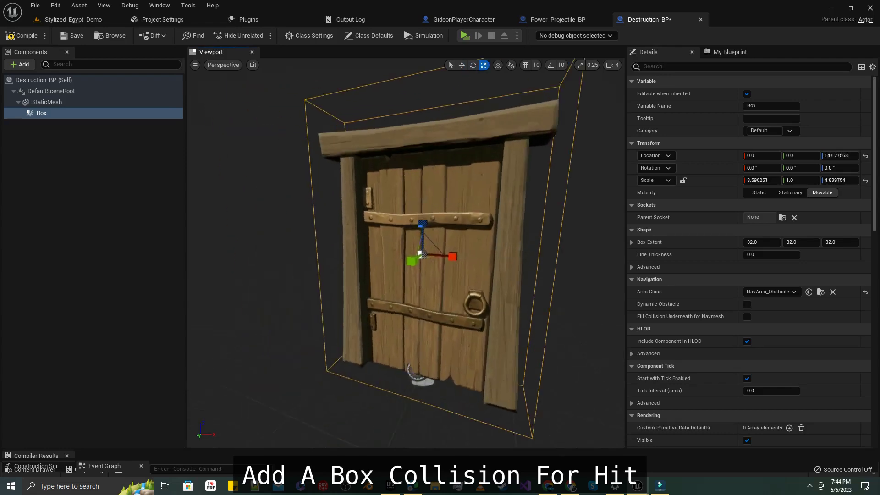
pyautogui.moveTo(439, 280); pyautogui.dragTo(438, 293)
pyautogui.moveTo(470, 236); pyautogui.dragTo(444, 235)
pyautogui.press('w')
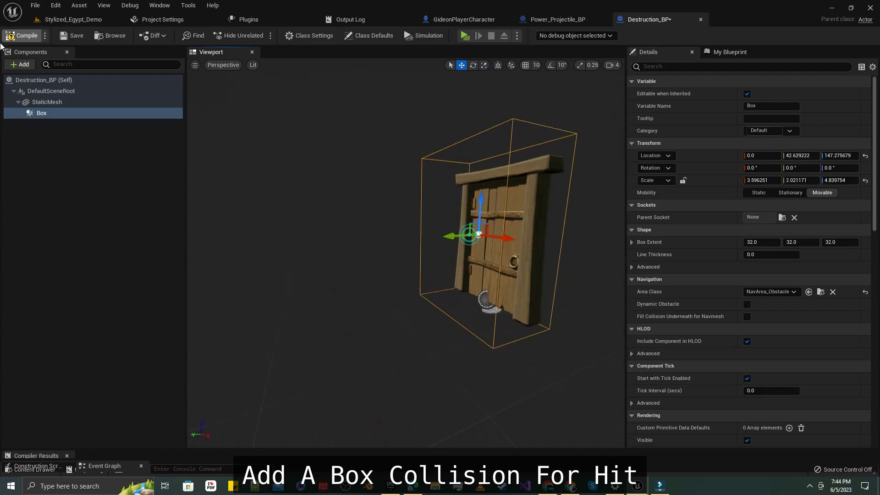
pyautogui.click(76, 36)
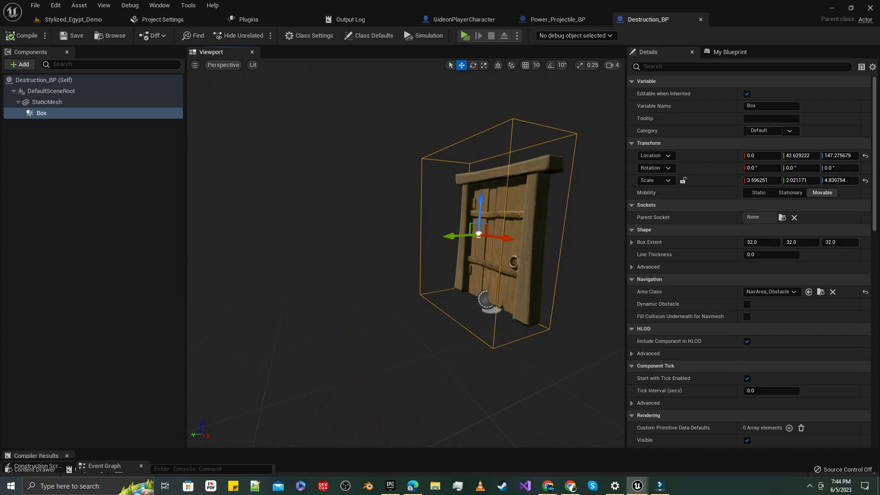
# Step: In Power_Projectile_BP, add an On Component Begin Overlap event for the Box component
pyautogui.click(546, 21)
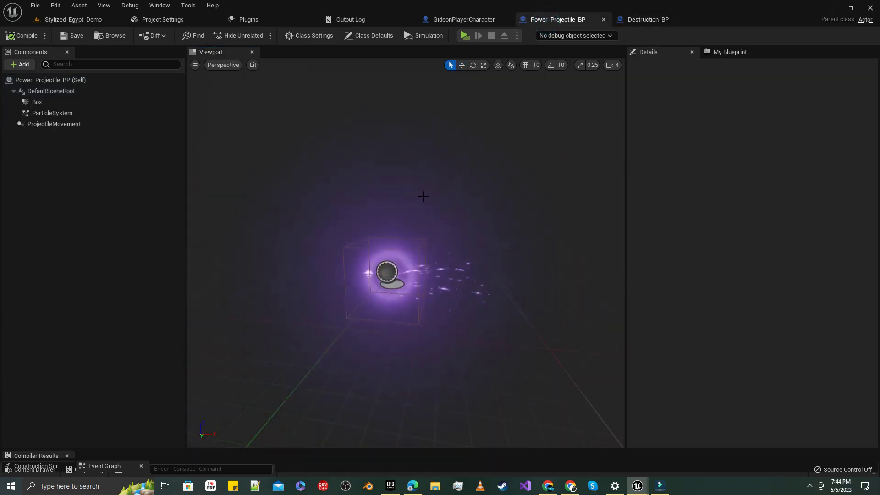
pyautogui.click(75, 104)
pyautogui.scroll(-5, 718, 334)
pyautogui.scroll(-5, 717, 334)
pyautogui.scroll(-5, 717, 334)
pyautogui.click(765, 328)
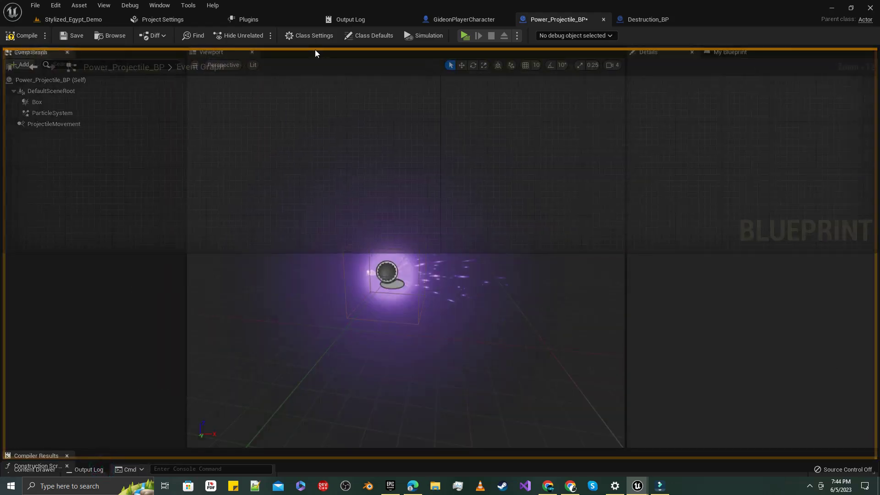
pyautogui.click(48, 105)
pyautogui.click(771, 329)
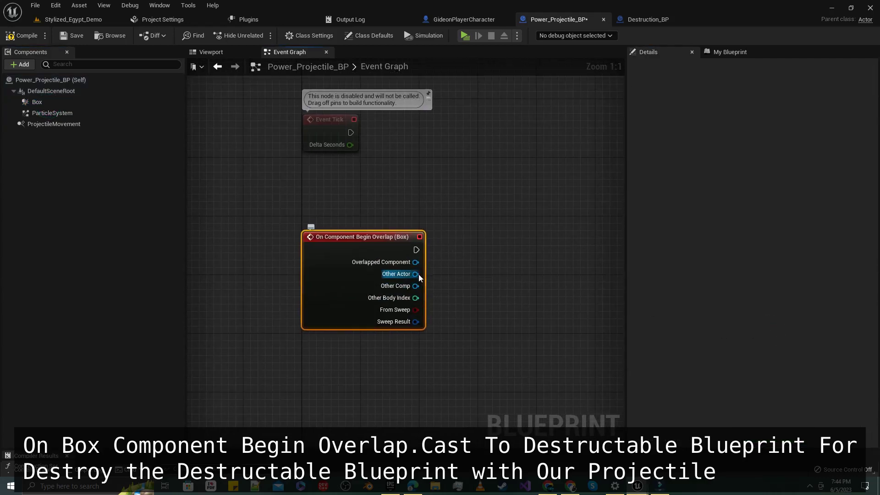
# Step: From the event's Other Actor pin, add a Cast To Destruction_BP node
pyautogui.moveTo(419, 274); pyautogui.dragTo(504, 266)
pyautogui.write('destr')
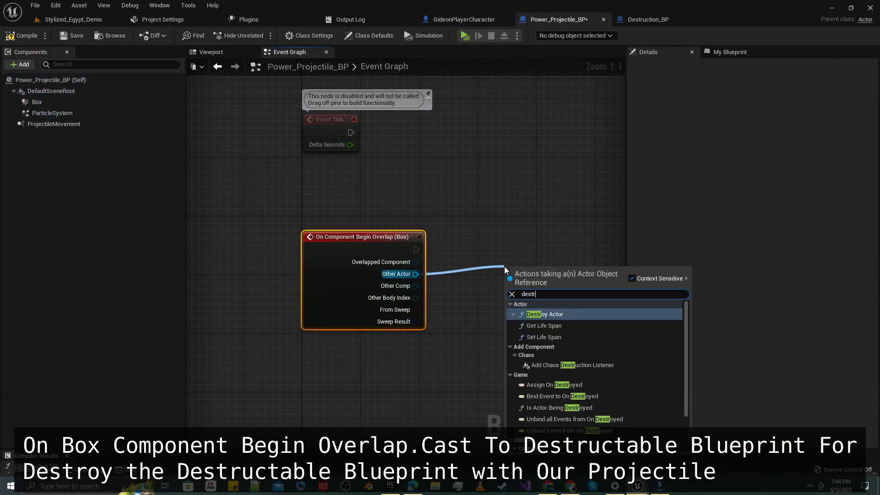
pyautogui.write('u')
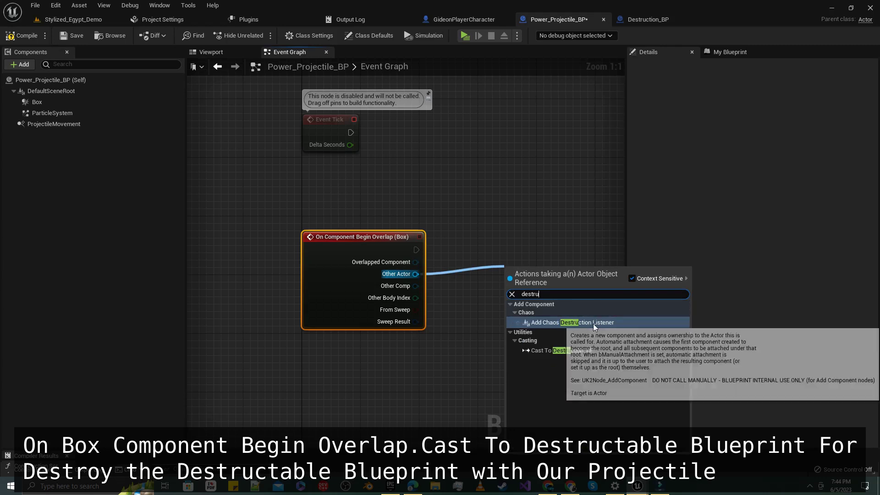
pyautogui.click(575, 351)
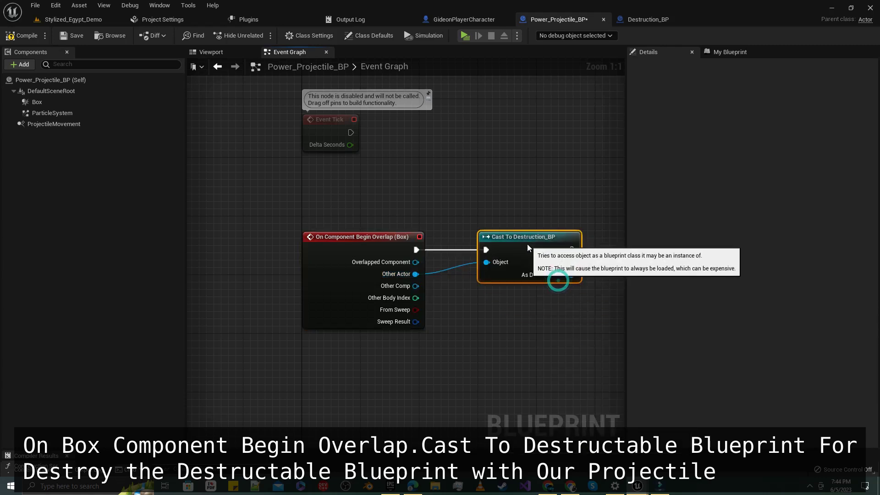
pyautogui.moveTo(527, 246); pyautogui.dragTo(381, 243, button='right')
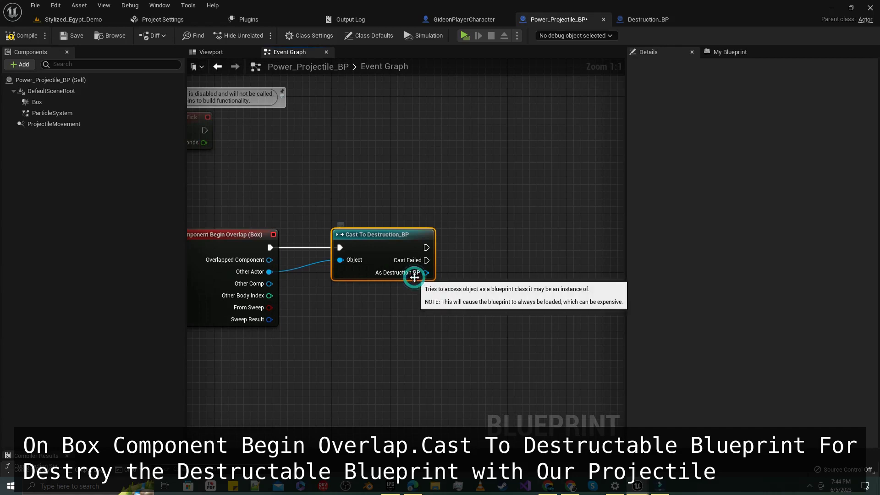
pyautogui.moveTo(425, 247); pyautogui.dragTo(477, 247)
pyautogui.write('sp')
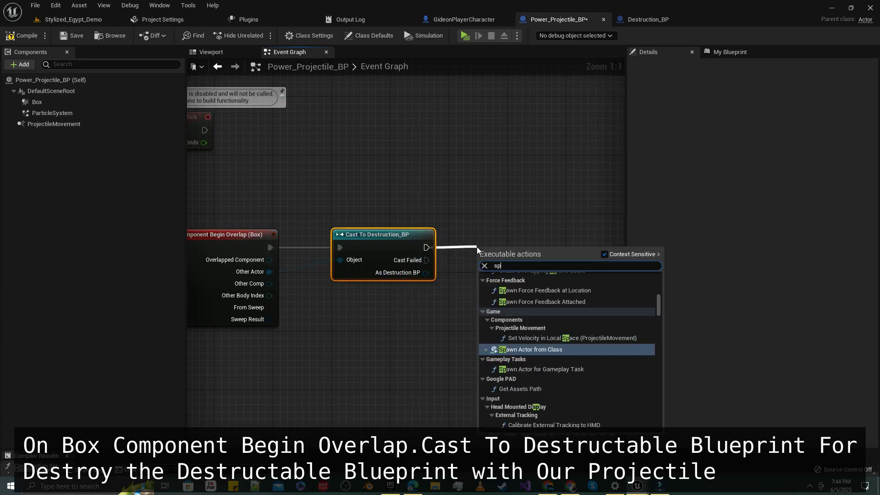
pyautogui.write('awn e')
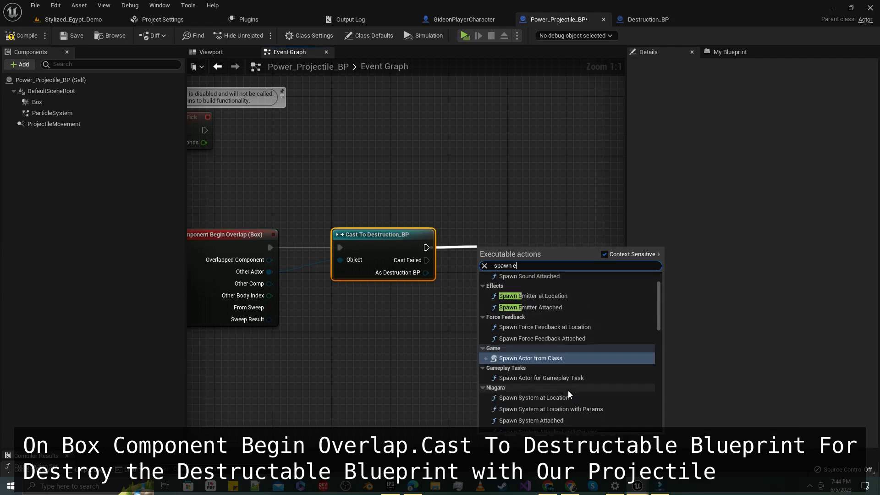
pyautogui.write('mi')
# Step: Add a Spawn Emitter at Location node after the cast, with its location fed by Get Actor Location
pyautogui.click(566, 286)
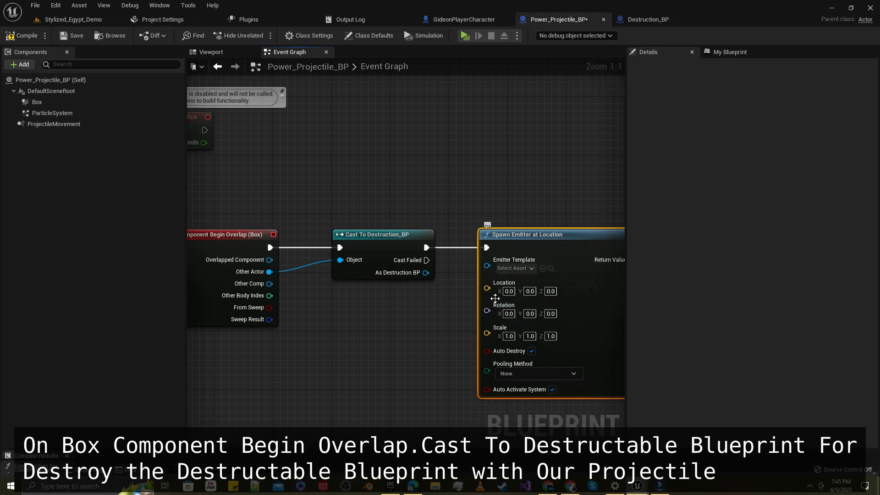
pyautogui.moveTo(487, 289); pyautogui.dragTo(405, 356)
pyautogui.write('get')
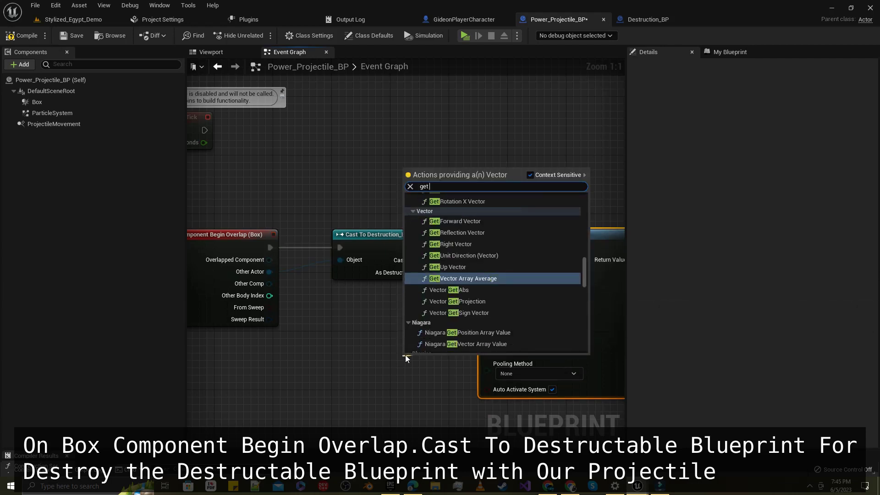
pyautogui.write(' act')
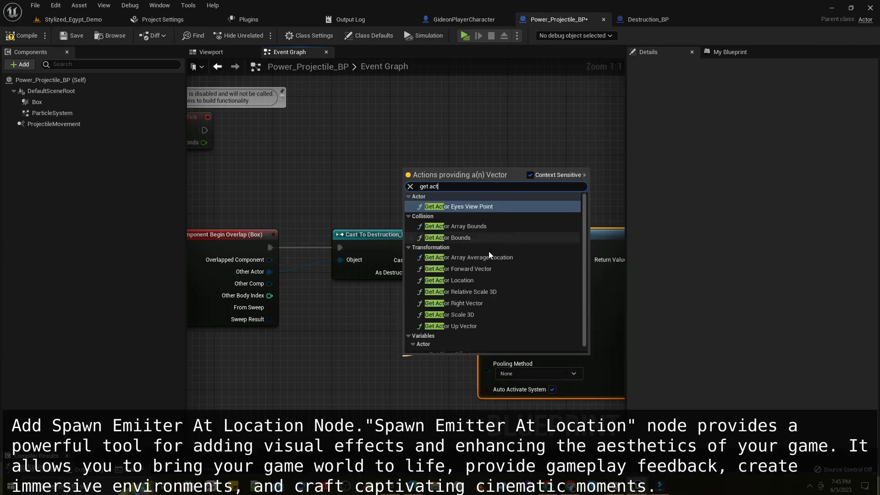
pyautogui.click(458, 280)
pyautogui.moveTo(450, 358); pyautogui.dragTo(303, 313, button='right')
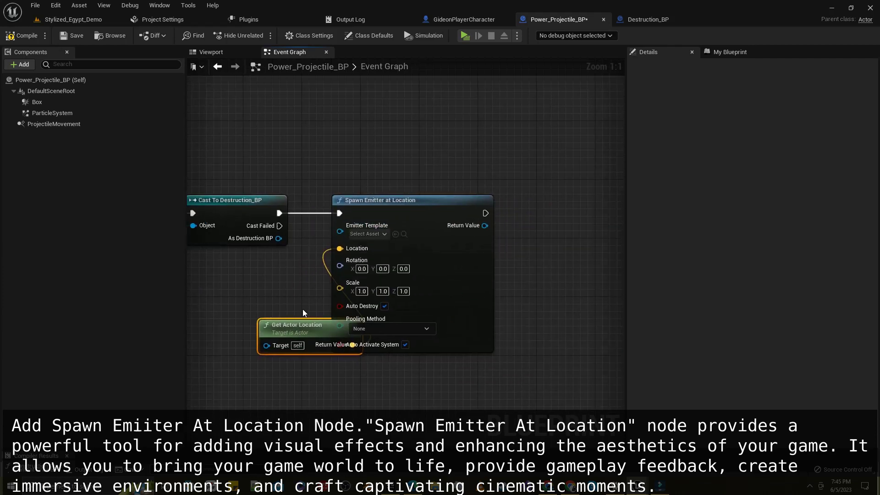
pyautogui.moveTo(297, 325); pyautogui.dragTo(210, 310)
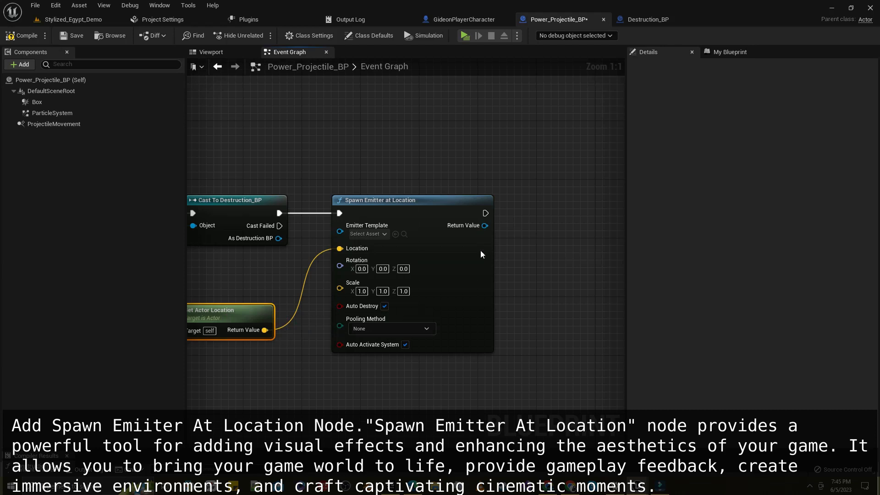
# Step: Set the Spawn Emitter's template to the P_Gideon_Meteor particle system
pyautogui.click(384, 234)
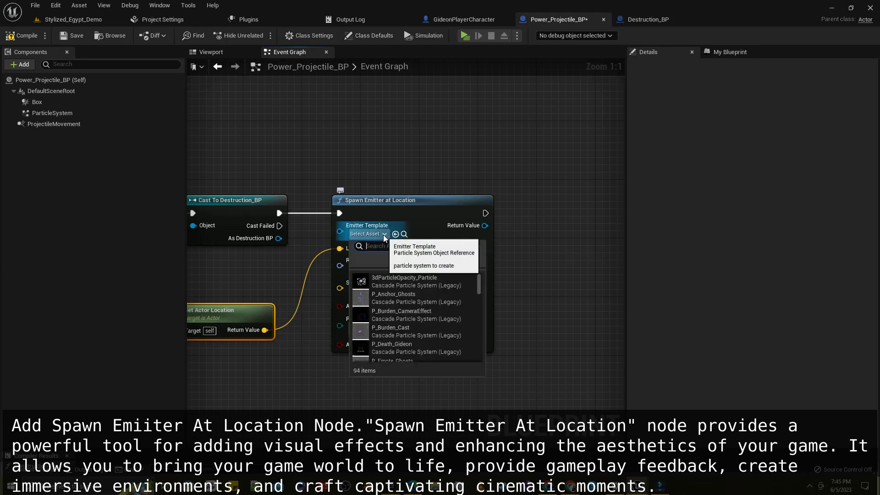
pyautogui.write('met')
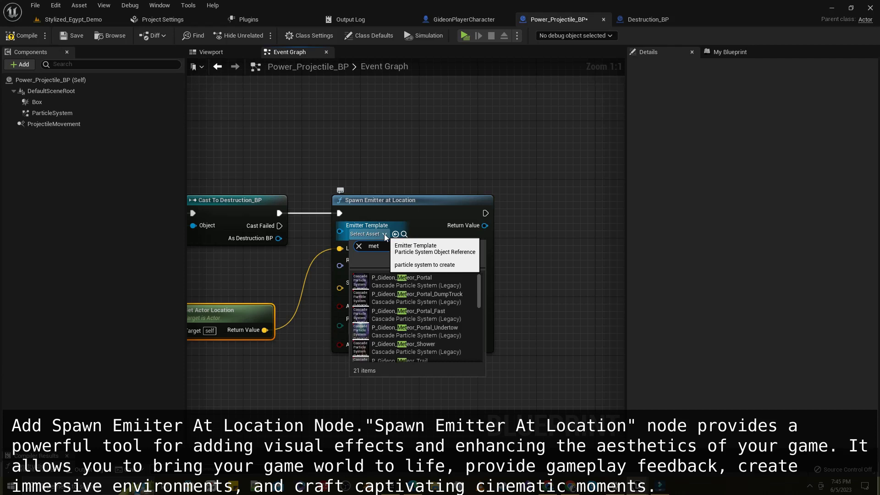
pyautogui.write('eor')
pyautogui.scroll(-2, 444, 284)
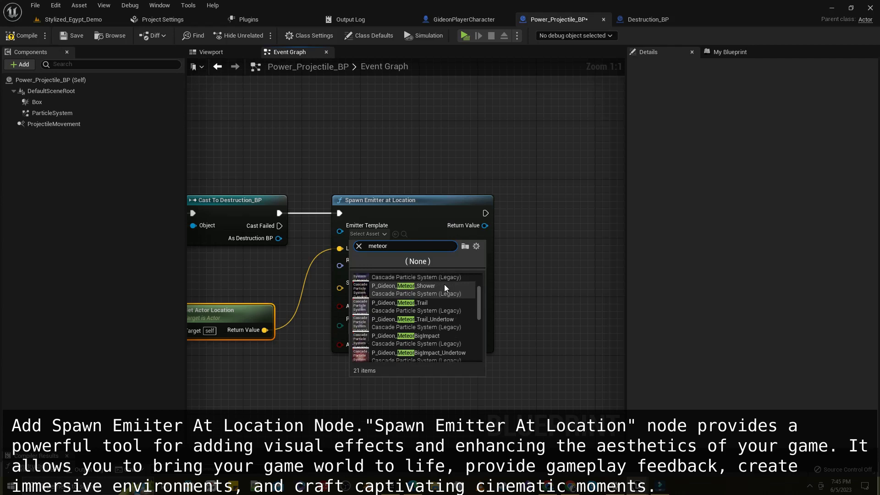
pyautogui.click(444, 287)
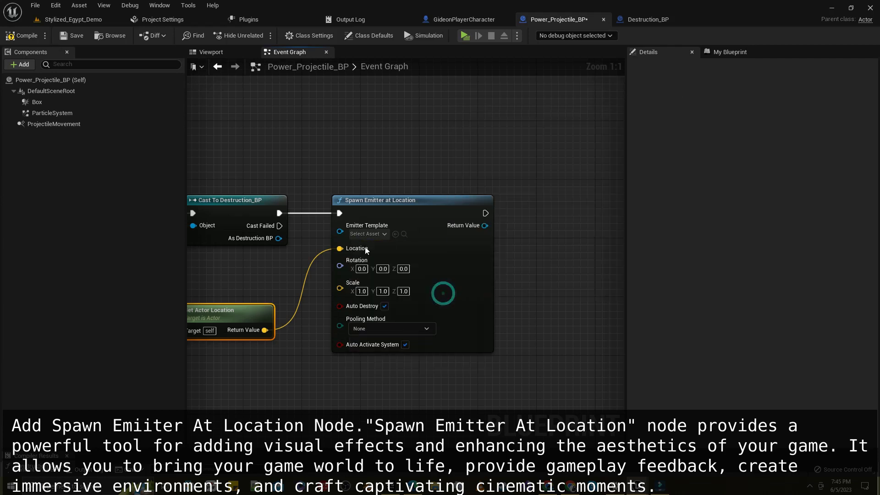
pyautogui.moveTo(486, 226); pyautogui.dragTo(363, 230, button='right')
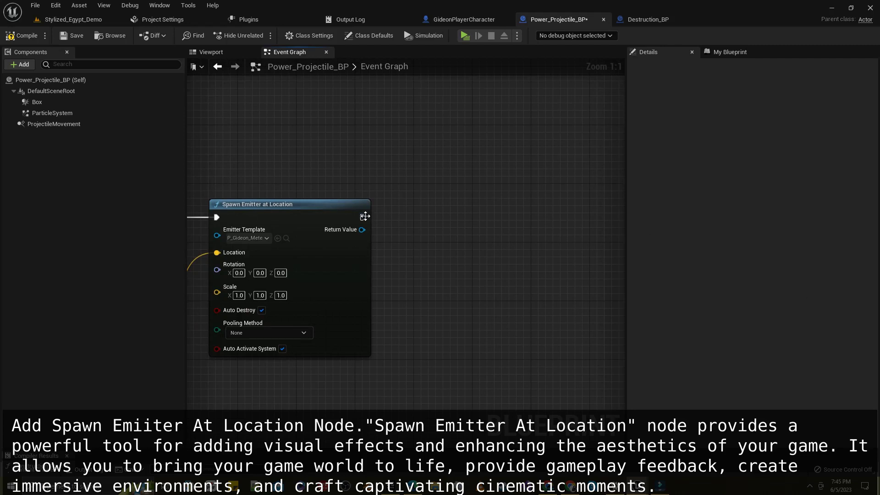
pyautogui.moveTo(362, 217); pyautogui.dragTo(450, 214)
# Step: Chain two Destroy Actor nodes after the spawn, the first targeting the cast's As Destruction BP output
pyautogui.write('destr')
pyautogui.click(499, 256)
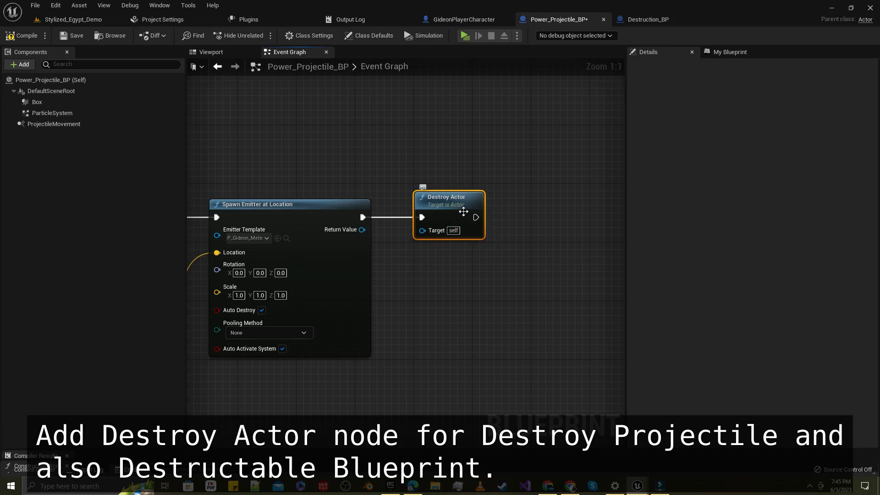
pyautogui.rightClick(464, 214)
pyautogui.click(498, 258)
pyautogui.moveTo(435, 271); pyautogui.dragTo(543, 212)
pyautogui.moveTo(475, 218); pyautogui.dragTo(523, 218)
pyautogui.moveTo(481, 264); pyautogui.dragTo(552, 254, button='right')
pyautogui.moveTo(492, 221); pyautogui.dragTo(225, 233)
# Step: Route the target wire over the Spawn Emitter node with two reroute points and save the blueprint
pyautogui.doubleClick(466, 218)
pyautogui.moveTo(466, 220); pyautogui.dragTo(444, 178)
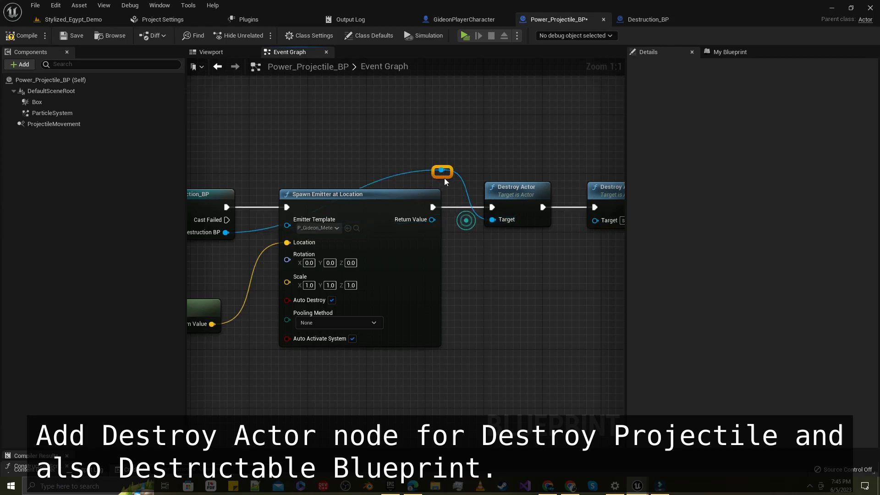
pyautogui.moveTo(437, 208); pyautogui.dragTo(483, 216, button='right')
pyautogui.doubleClick(430, 187)
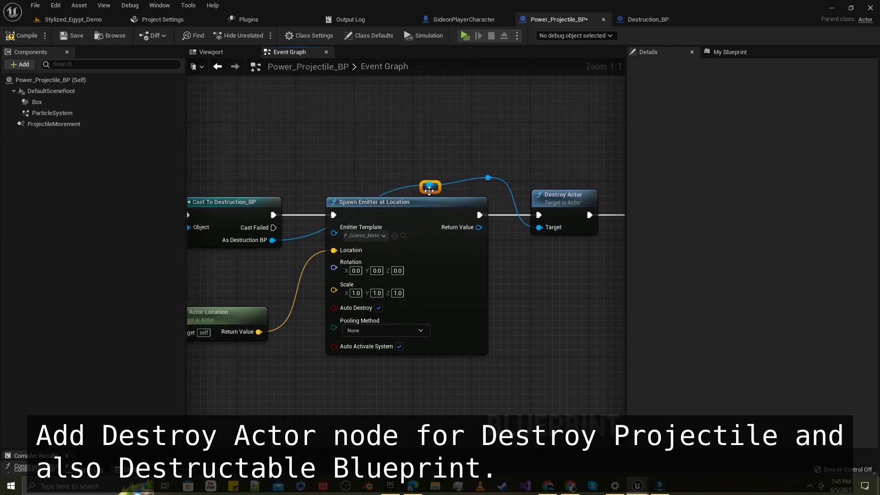
pyautogui.moveTo(430, 191); pyautogui.dragTo(328, 186)
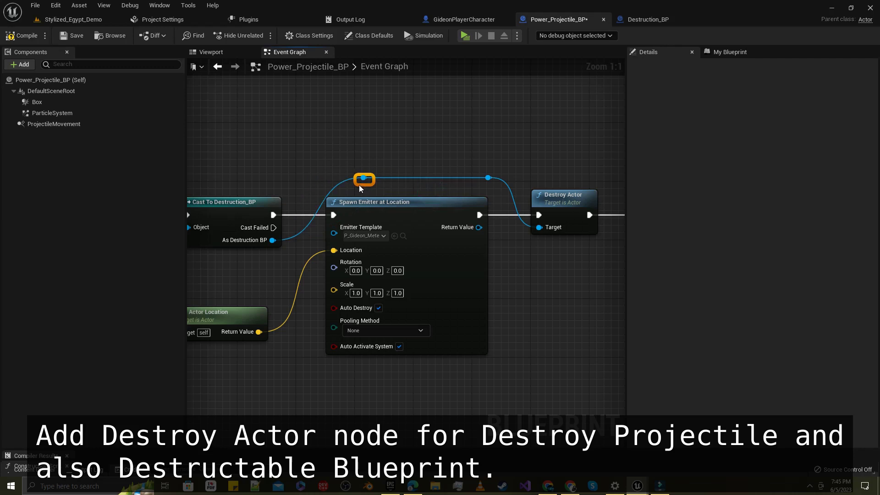
pyautogui.moveTo(305, 151); pyautogui.dragTo(513, 191)
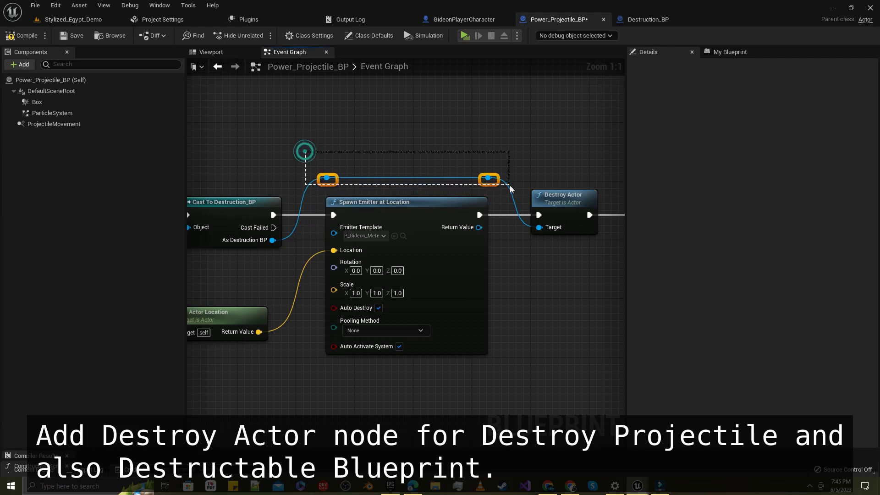
pyautogui.click(504, 148)
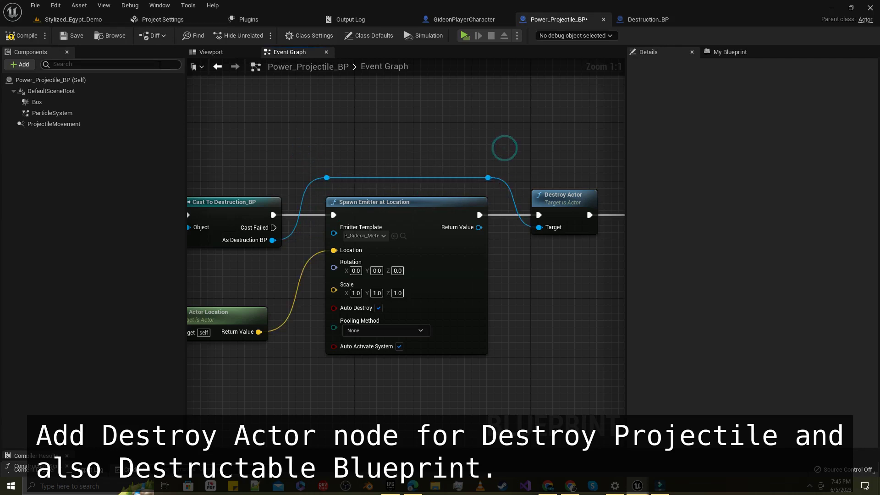
pyautogui.click(83, 38)
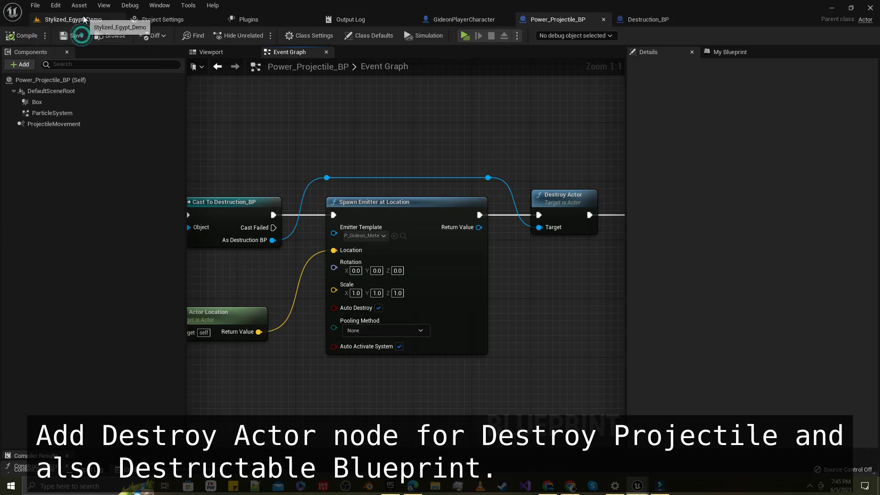
pyautogui.click(80, 19)
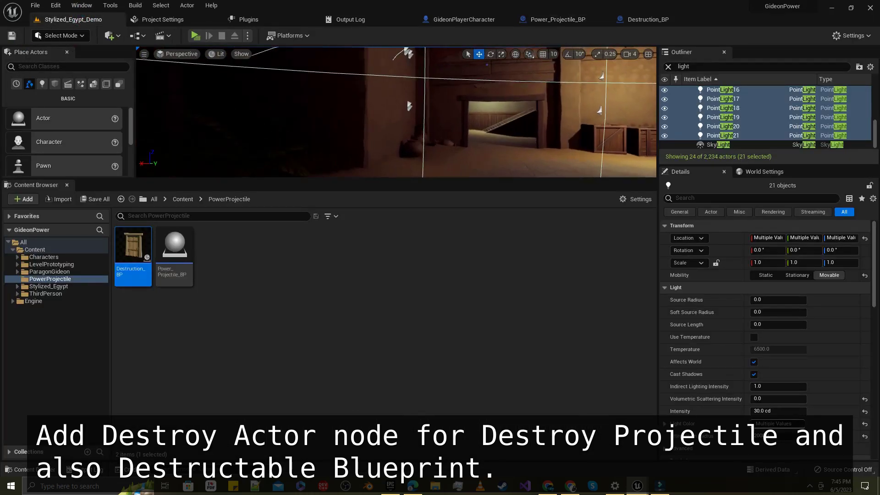
# Step: Drag a Destruction_BP door from the Content Browser into the level and move it left across the floor
pyautogui.moveTo(133, 248); pyautogui.dragTo(412, 174)
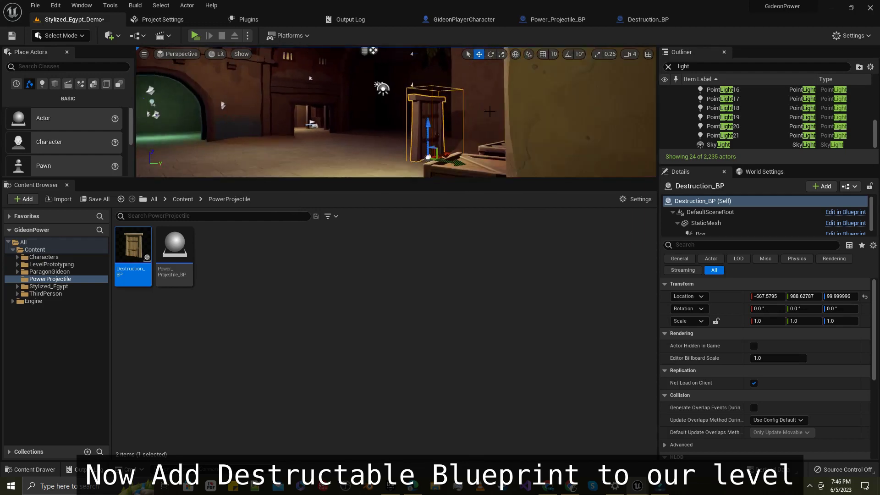
pyautogui.moveTo(462, 154); pyautogui.dragTo(296, 150)
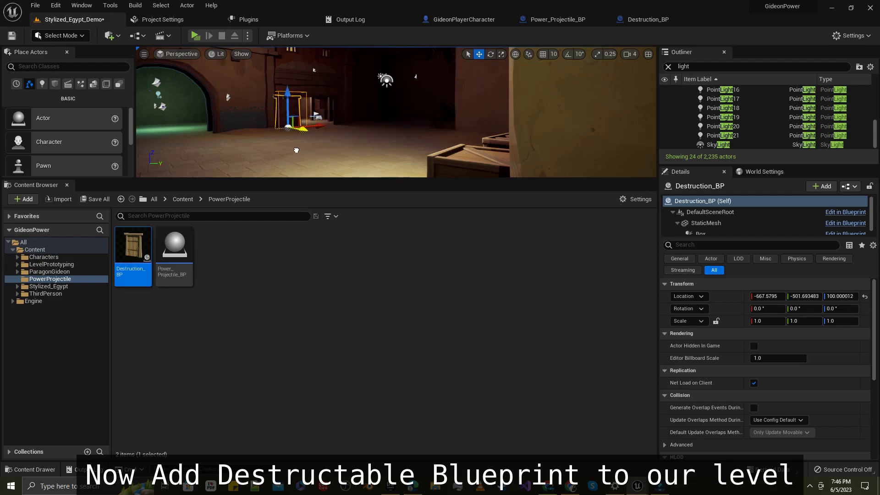
pyautogui.press('f')
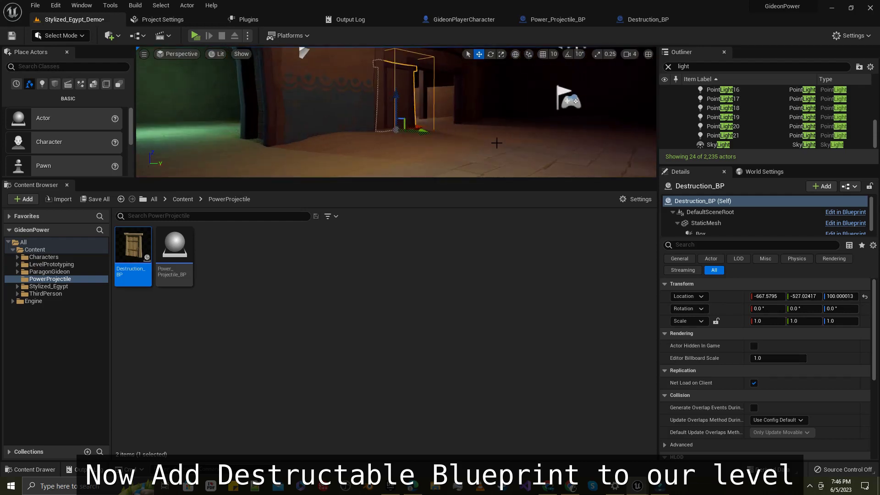
pyautogui.moveTo(508, 142); pyautogui.dragTo(507, 142, button='right')
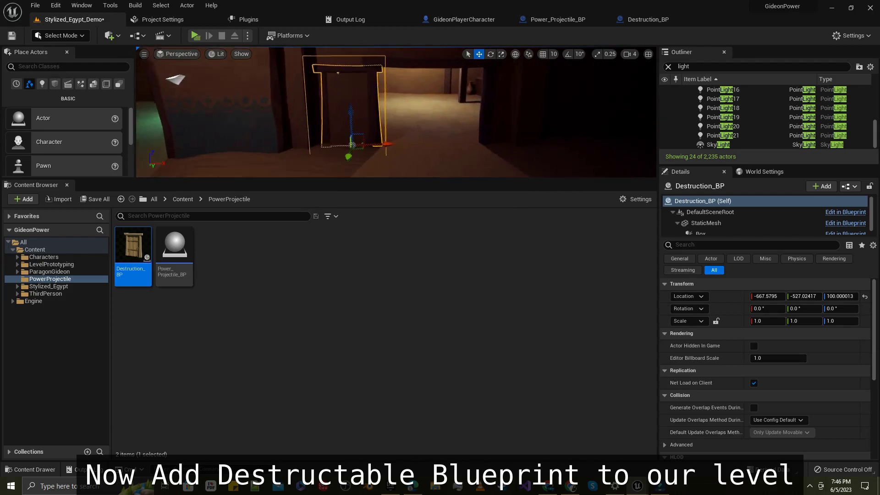
# Step: Scale the door to about 2.41 × 1.56 × 1.01 and position it against the wall
pyautogui.press('space')
pyautogui.press('space')
pyautogui.scroll(-5, 470, 135)
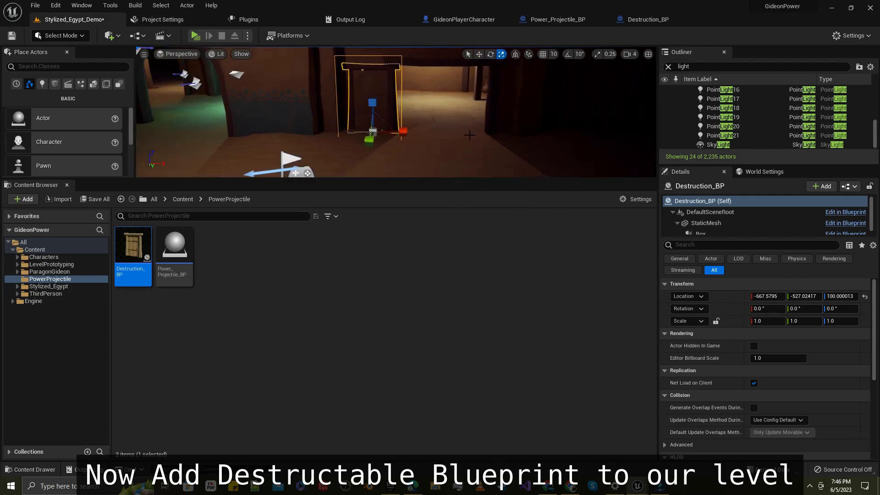
pyautogui.moveTo(372, 131); pyautogui.dragTo(389, 115)
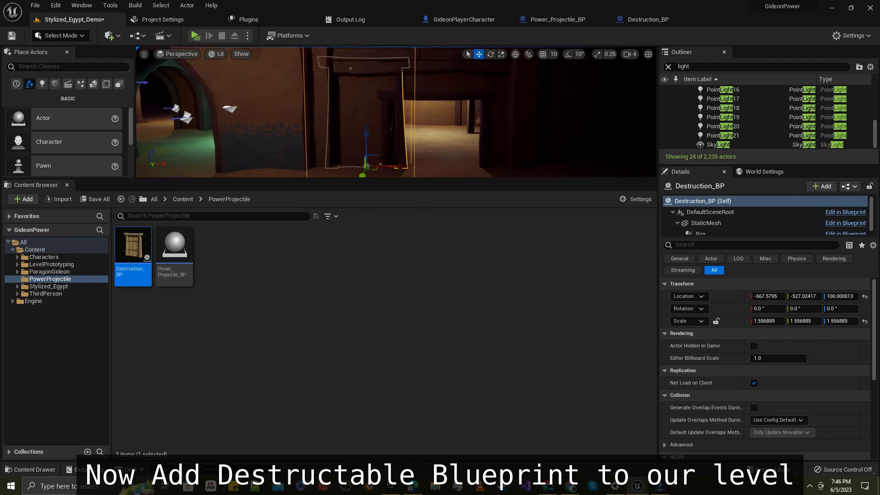
pyautogui.moveTo(396, 168)
pyautogui.mouseDown()
pyautogui.moveTo(501, 166)
pyautogui.moveTo(459, 167)
pyautogui.mouseUp()
pyautogui.press('r')
pyautogui.moveTo(460, 167); pyautogui.dragTo(518, 175, button='right')
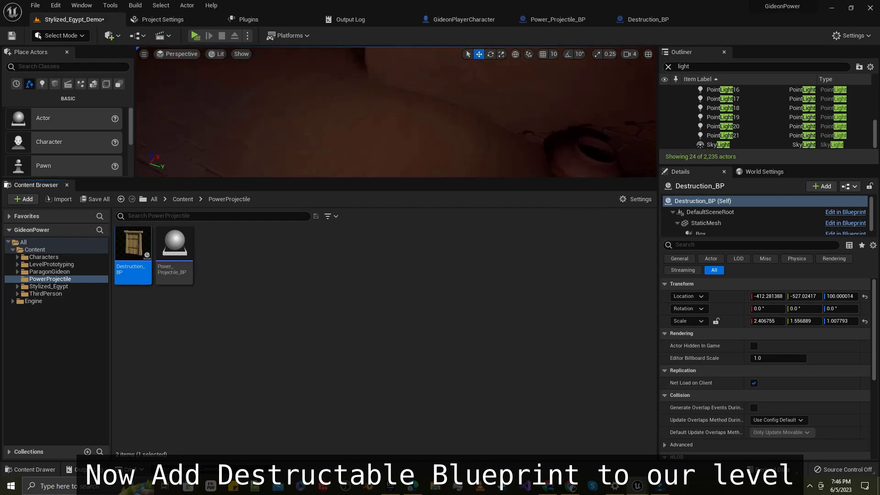
pyautogui.moveTo(519, 179); pyautogui.dragTo(499, 385)
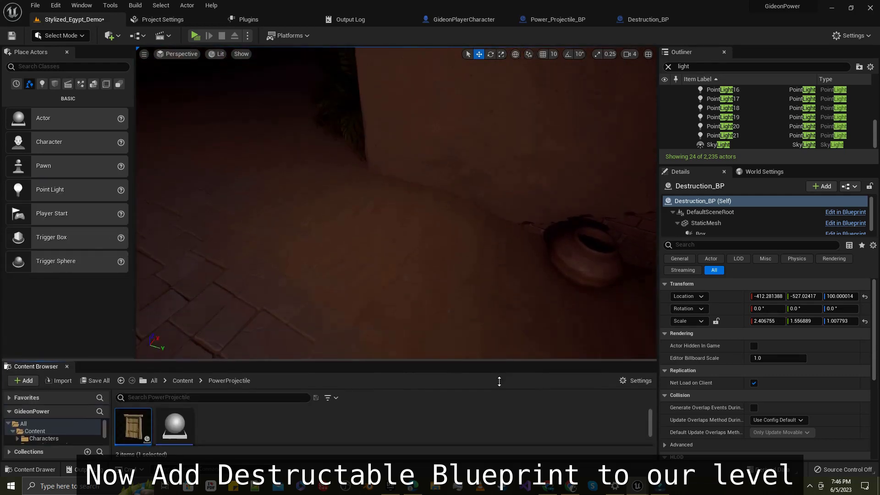
# Step: Duplicate a nearby point light as PointLight22 and move it toward the door
pyautogui.moveTo(397, 216); pyautogui.dragTo(356, 113, button='right')
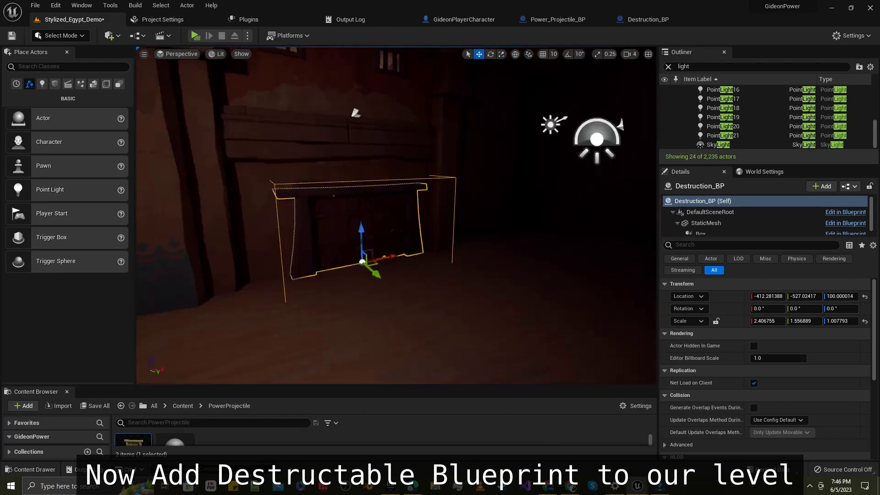
pyautogui.moveTo(397, 215); pyautogui.dragTo(396, 216, button='right')
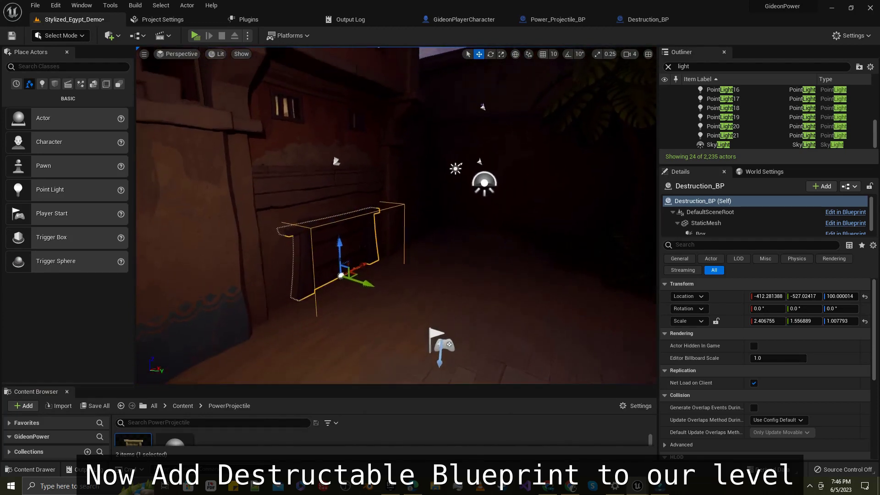
pyautogui.moveTo(397, 216)
pyautogui.mouseDown(button='right')
pyautogui.moveTo(551, 301)
pyautogui.moveTo(535, 231)
pyautogui.mouseUp(button='right')
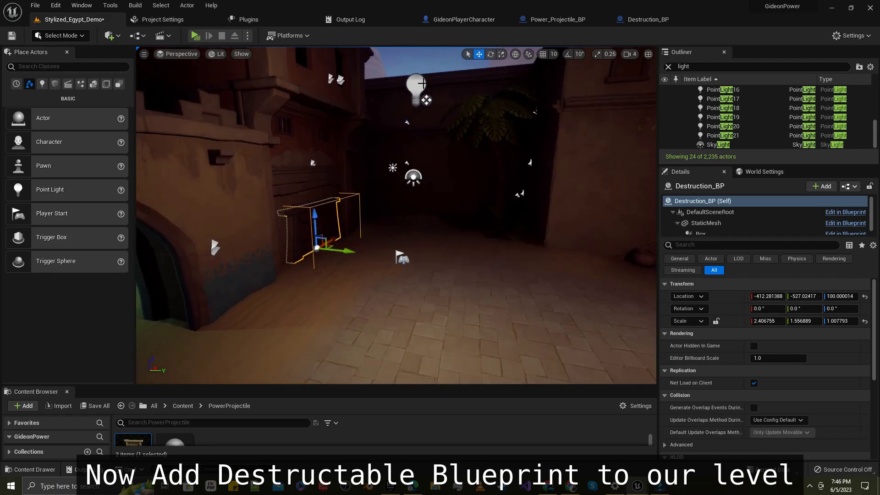
pyautogui.click(421, 83)
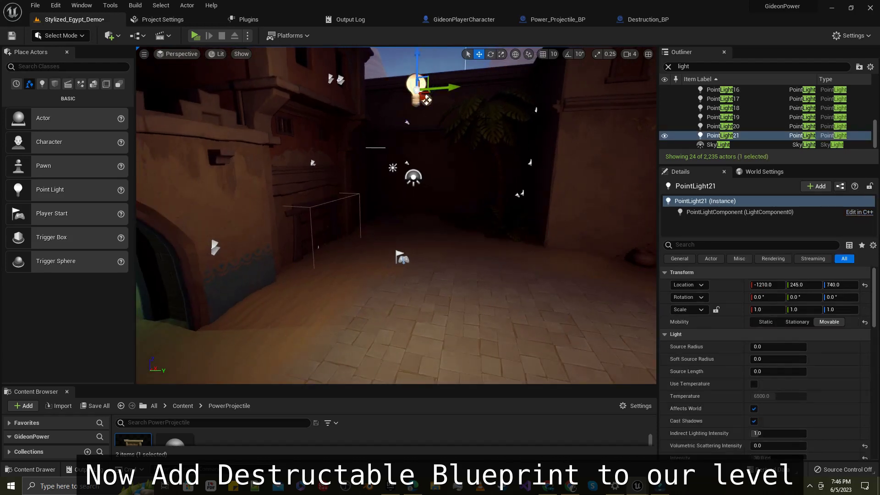
pyautogui.moveTo(426, 100); pyautogui.dragTo(440, 119, button='right')
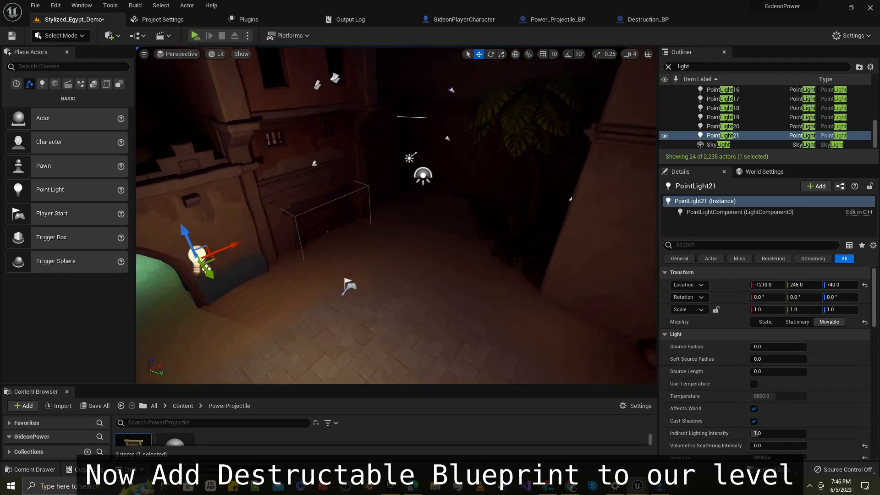
pyautogui.moveTo(390, 158)
pyautogui.mouseDown()
pyautogui.moveTo(547, 158)
pyautogui.moveTo(265, 179)
pyautogui.mouseUp()
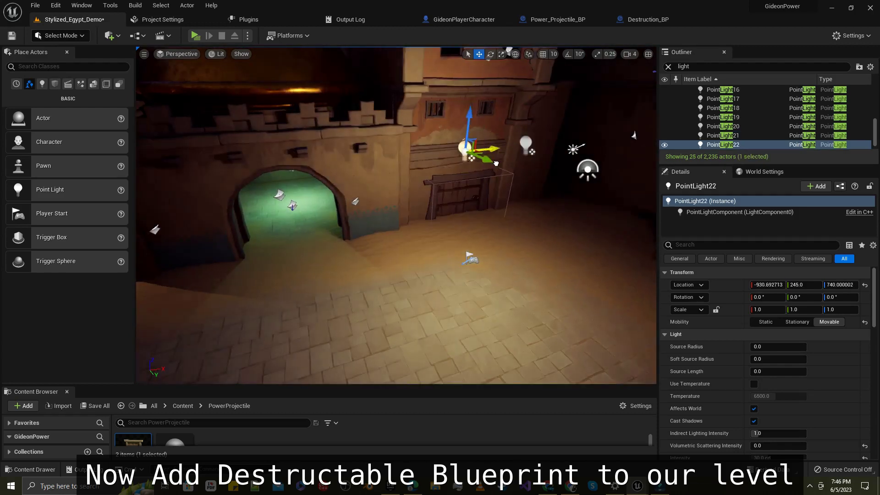
# Step: Lower PointLight21 along Z so it sits beside the Destruction_BP door
pyautogui.click(527, 143)
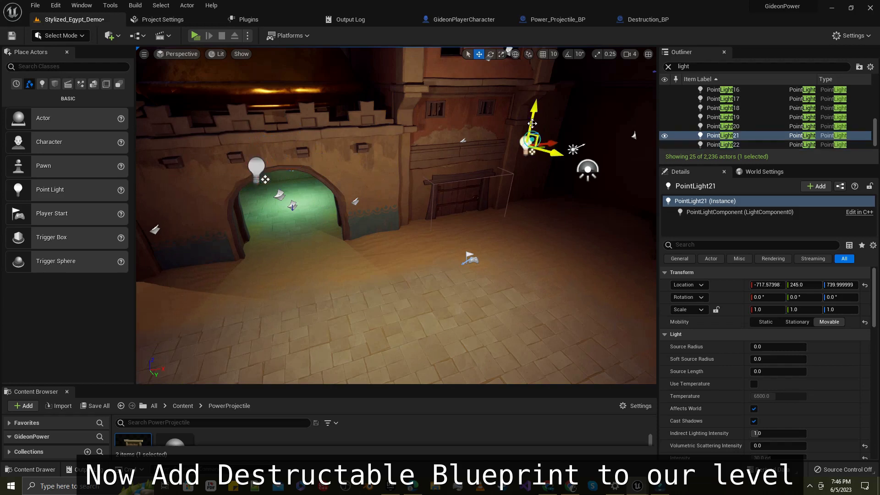
pyautogui.moveTo(530, 133); pyautogui.dragTo(528, 158)
pyautogui.scroll(5, 528, 158)
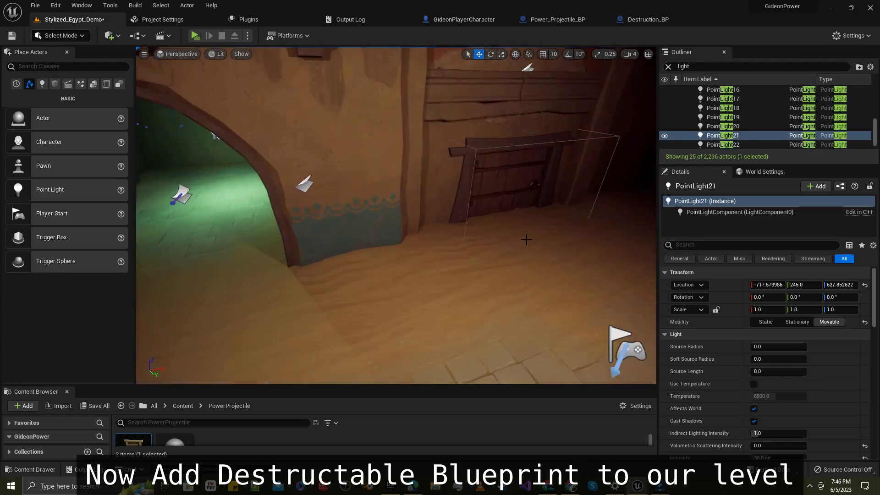
pyautogui.scroll(-5, 550, 192)
# Step: Duplicate the door as Destruction_BP2 and enlarge it to cover the archway
pyautogui.click(550, 193)
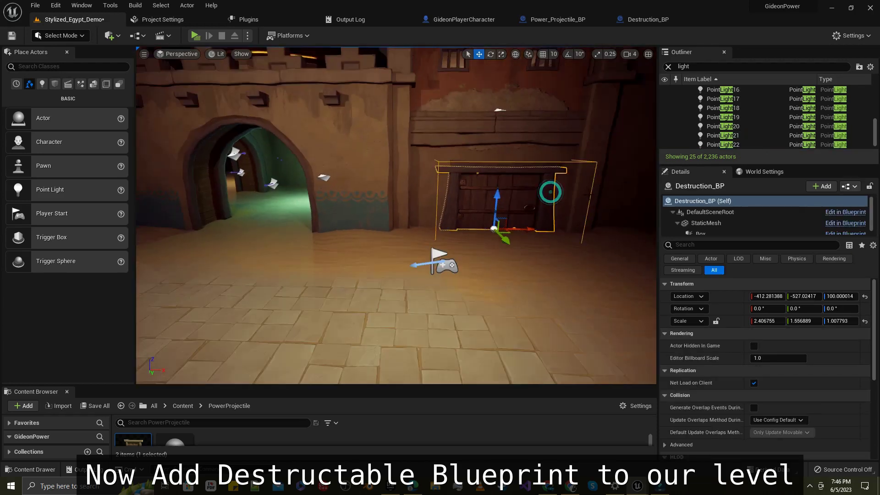
pyautogui.keyDown('alt'); pyautogui.moveTo(518, 230); pyautogui.dragTo(274, 230); pyautogui.keyUp('alt')
pyautogui.press('f')
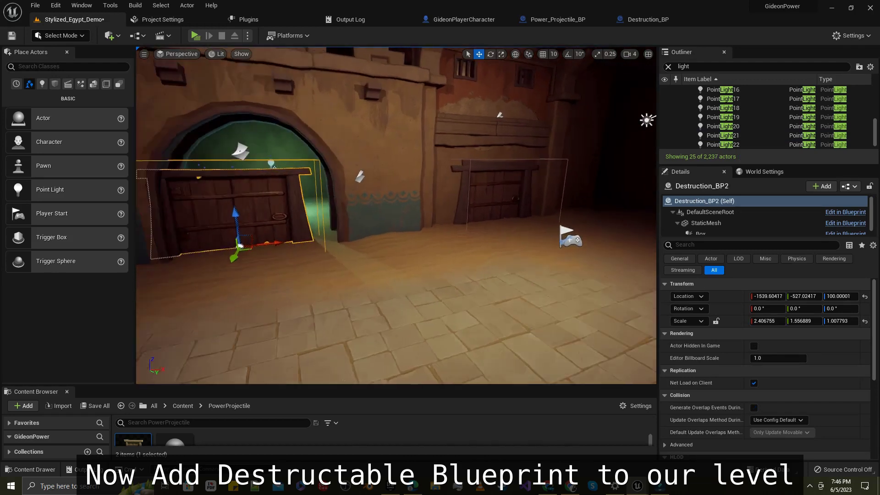
pyautogui.press('r')
pyautogui.moveTo(358, 233)
pyautogui.mouseDown()
pyautogui.moveTo(376, 215)
pyautogui.moveTo(371, 221)
pyautogui.moveTo(407, 234)
pyautogui.mouseUp()
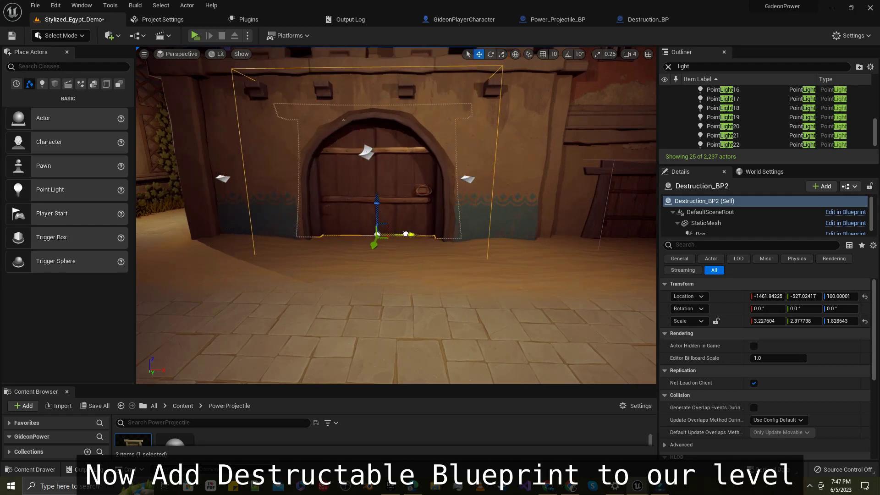
# Step: Duplicate the door again as Destruction_BP3 and move it out into the courtyard
pyautogui.moveTo(407, 235)
pyautogui.mouseDown(button='right')
pyautogui.moveTo(348, 219)
pyautogui.moveTo(512, 237)
pyautogui.mouseUp(button='right')
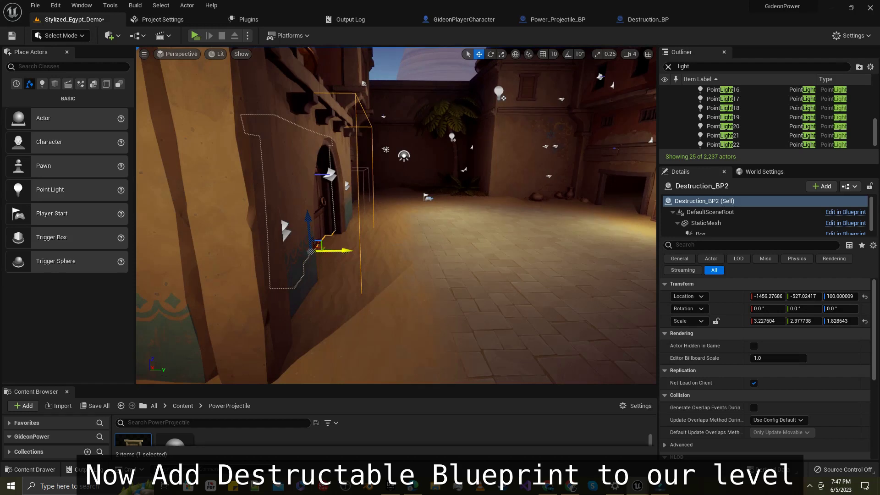
pyautogui.keyDown('alt'); pyautogui.moveTo(348, 251); pyautogui.dragTo(541, 254); pyautogui.keyUp('alt')
pyautogui.moveTo(541, 255)
pyautogui.mouseDown(button='right')
pyautogui.moveTo(427, 265)
pyautogui.moveTo(389, 281)
pyautogui.mouseUp(button='right')
pyautogui.press('e')
pyautogui.press('r')
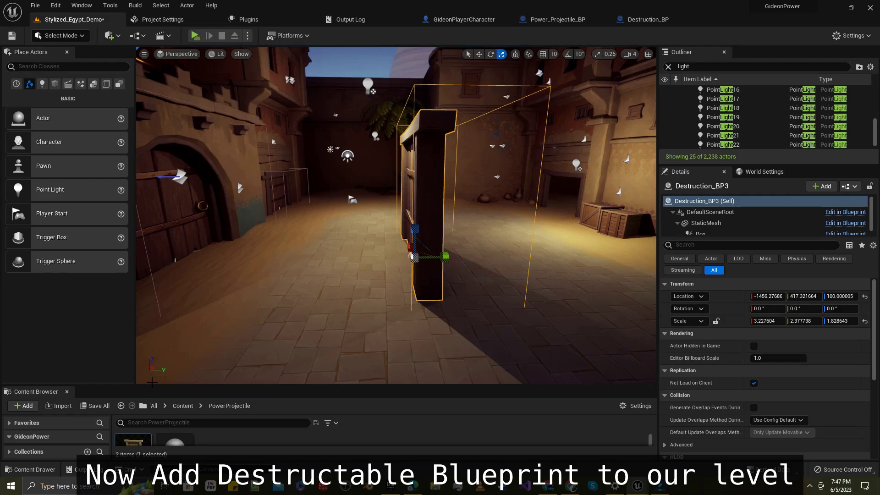
# Step: Select the door's StaticMesh component and search the asset listing for a crate mesh
pyautogui.click(744, 223)
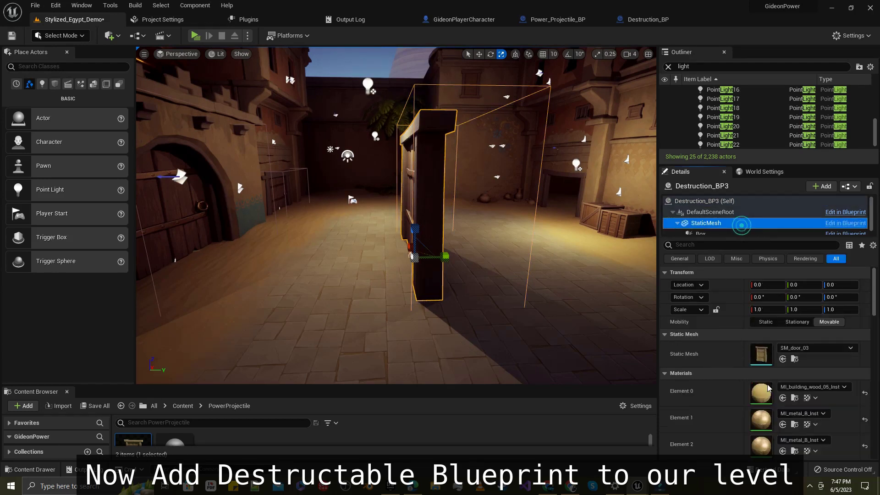
pyautogui.click(794, 360)
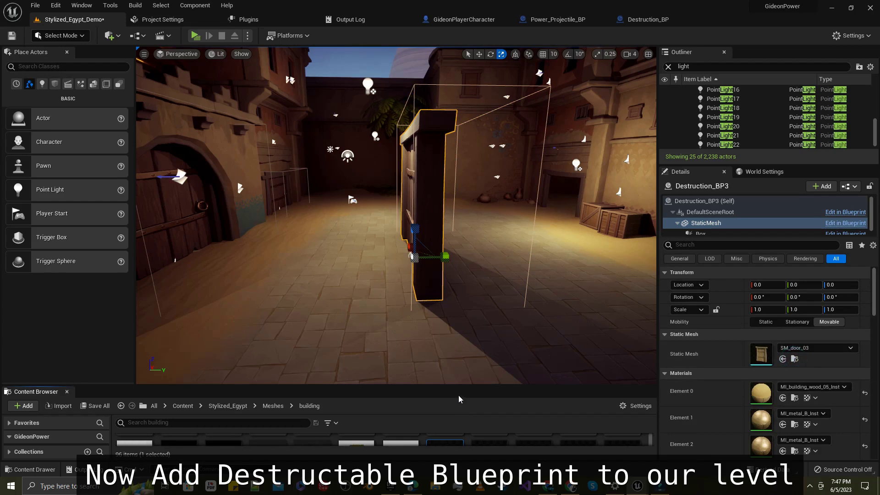
pyautogui.moveTo(458, 386); pyautogui.dragTo(463, 294)
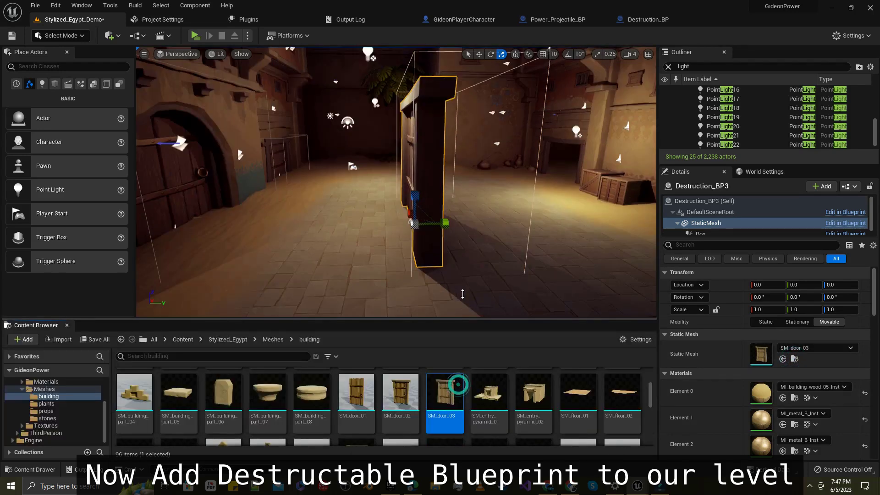
pyautogui.scroll(2, 455, 413)
pyautogui.scroll(-1, 455, 411)
pyautogui.scroll(-1, 455, 411)
pyautogui.scroll(-1, 455, 411)
pyautogui.scroll(-1, 455, 411)
pyautogui.scroll(-1, 455, 411)
pyautogui.scroll(-1, 455, 411)
pyautogui.scroll(-1, 455, 411)
pyautogui.scroll(1, 455, 411)
pyautogui.scroll(1, 455, 411)
pyautogui.scroll(1, 455, 411)
pyautogui.scroll(1, 455, 411)
pyautogui.scroll(1, 455, 411)
pyautogui.scroll(1, 455, 411)
pyautogui.scroll(2, 455, 411)
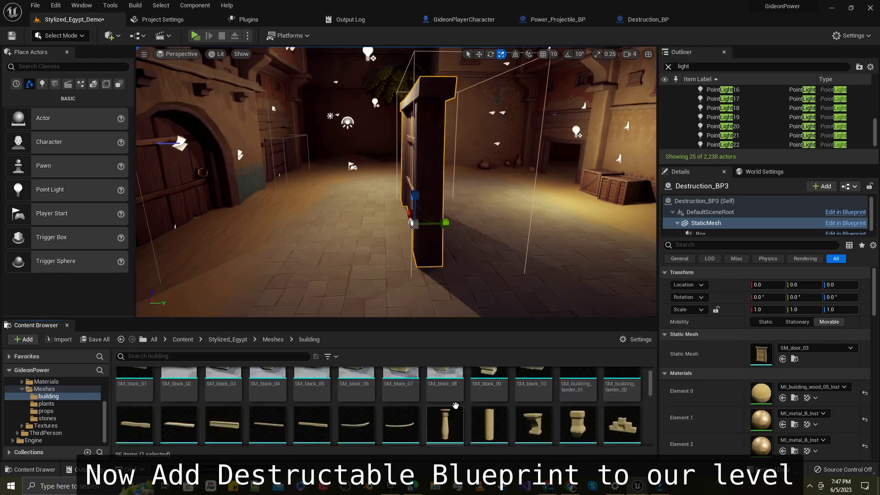
# Step: Use Browse to Asset on the wooden crate to locate SM_wood_box_01
pyautogui.click(636, 194)
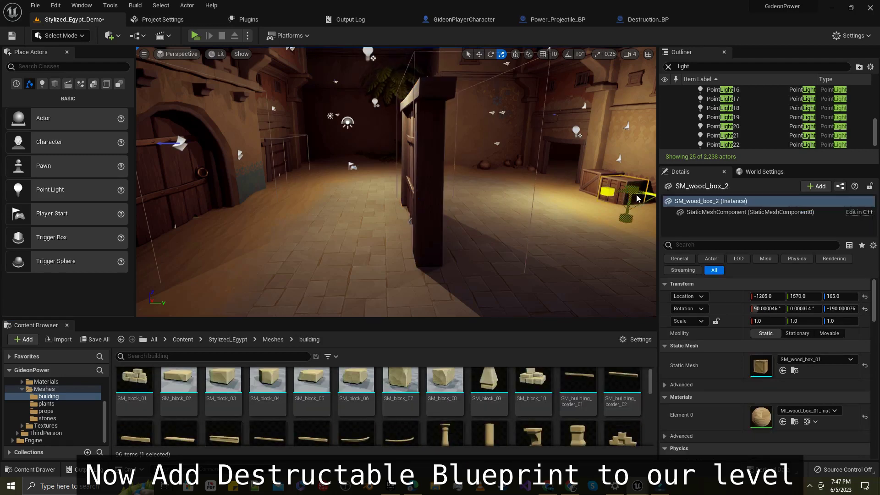
pyautogui.rightClick(636, 198)
pyautogui.click(657, 213)
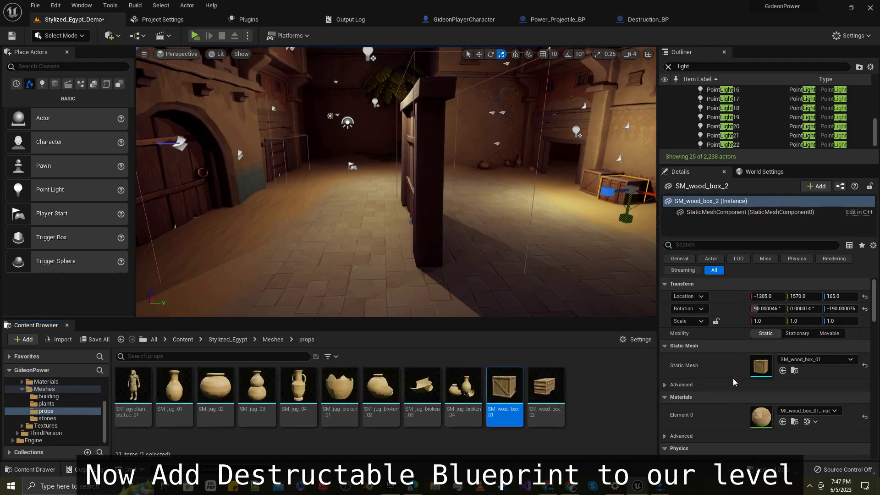
pyautogui.click(783, 371)
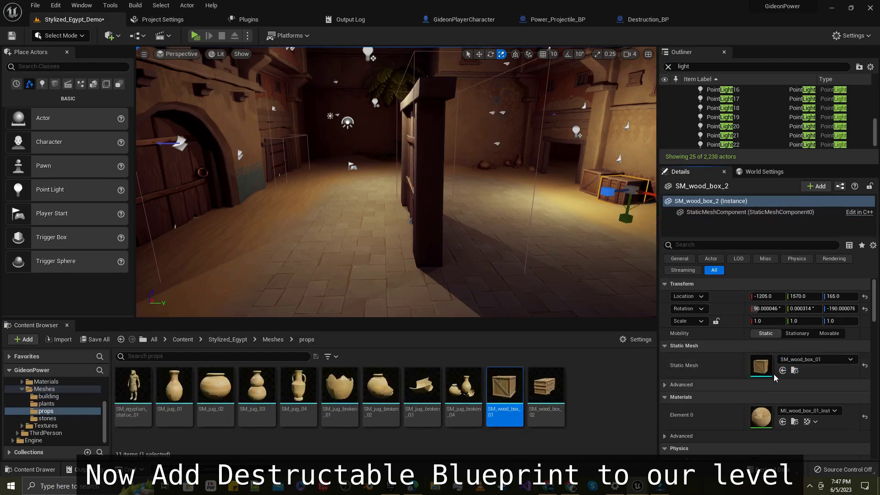
# Step: Assign SM_wood_box_01 to Destruction_BP3's StaticMesh component
pyautogui.click(543, 286)
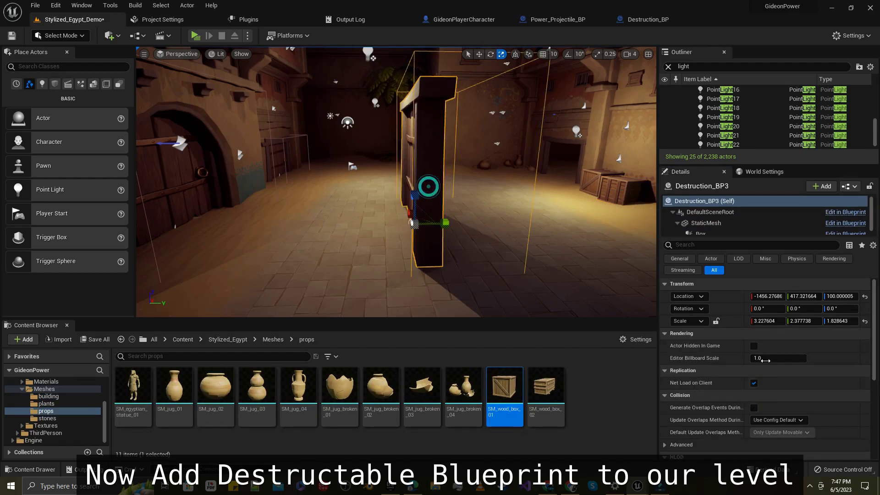
pyautogui.click(756, 223)
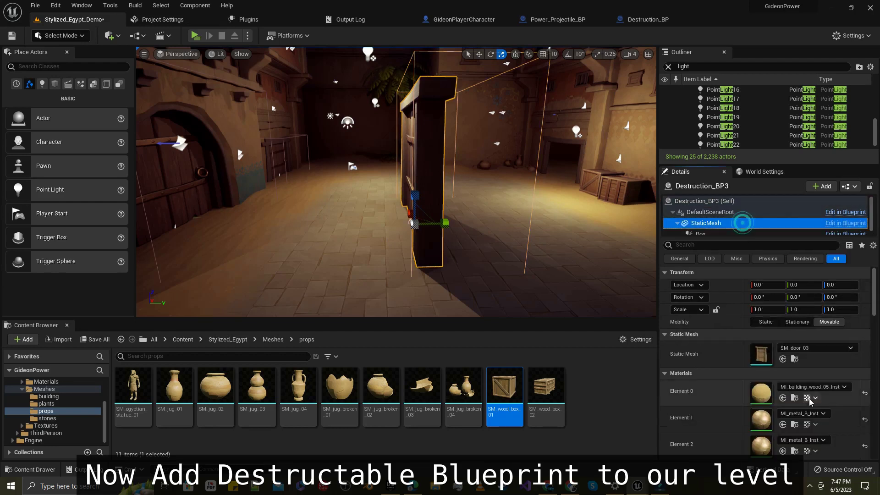
pyautogui.click(783, 359)
# Step: Nudge the new crate mesh slightly along Y
pyautogui.keyDown('alt'); pyautogui.moveTo(466, 249); pyautogui.dragTo(504, 247); pyautogui.keyUp('alt')
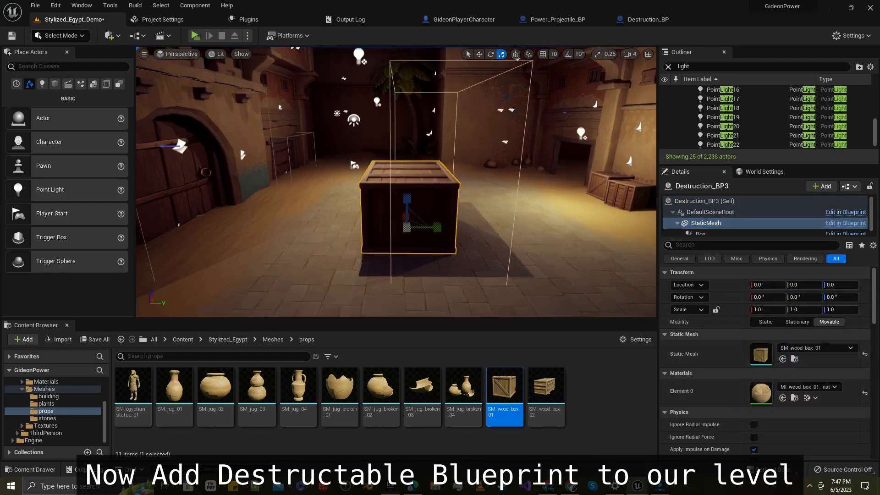
pyautogui.press('w')
pyautogui.press('e')
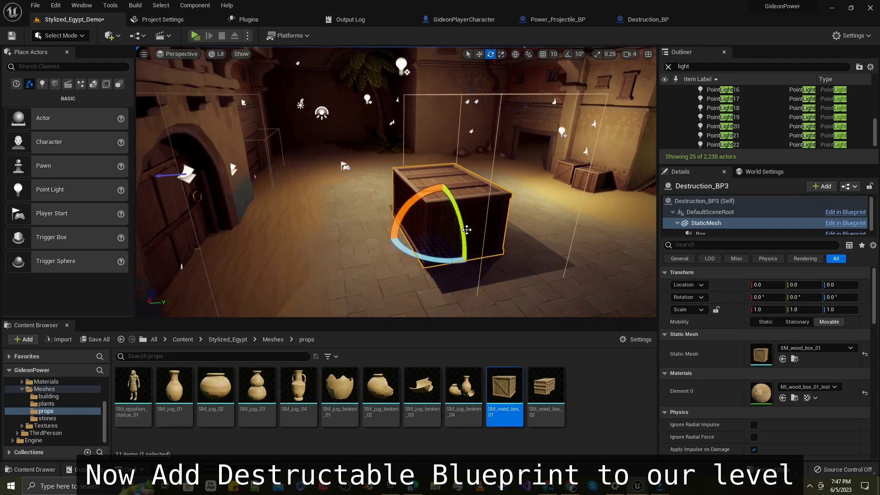
pyautogui.press('r')
pyautogui.moveTo(468, 227); pyautogui.dragTo(470, 228)
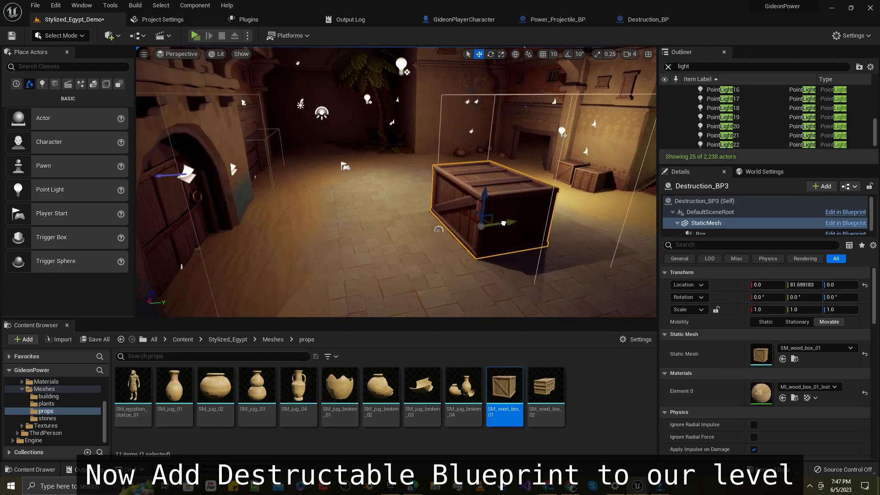
# Step: Move the Box collision over the crate and reduce its height
pyautogui.click(710, 228)
pyautogui.moveTo(499, 168); pyautogui.dragTo(462, 172)
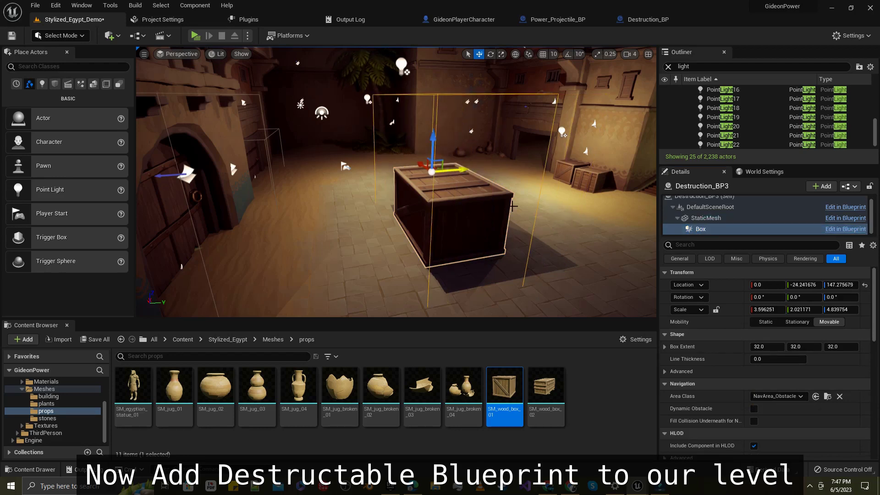
pyautogui.moveTo(512, 206); pyautogui.dragTo(393, 193, button='right')
pyautogui.press('e')
pyautogui.press('r')
pyautogui.moveTo(393, 183); pyautogui.dragTo(392, 197)
pyautogui.moveTo(392, 197); pyautogui.dragTo(435, 175, button='right')
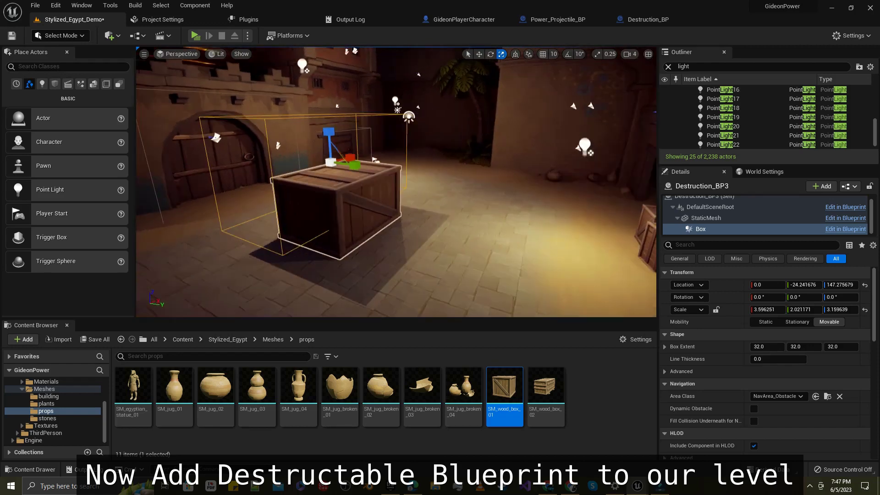
pyautogui.moveTo(323, 128); pyautogui.dragTo(324, 157)
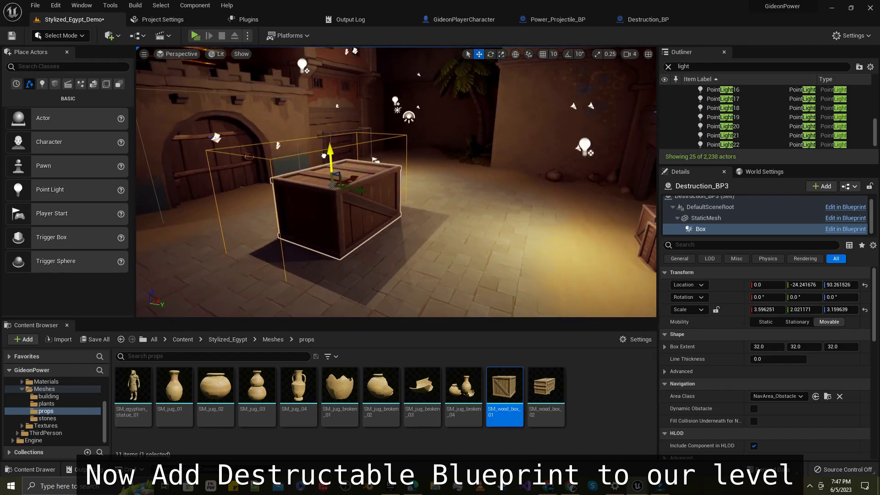
pyautogui.moveTo(361, 193); pyautogui.dragTo(383, 196)
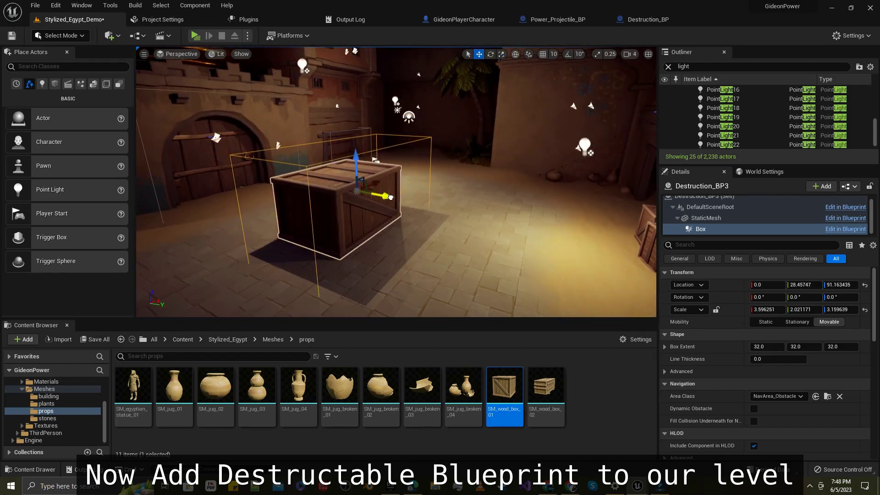
pyautogui.moveTo(382, 196); pyautogui.dragTo(362, 192, button='right')
pyautogui.moveTo(456, 279); pyautogui.dragTo(456, 280, button='right')
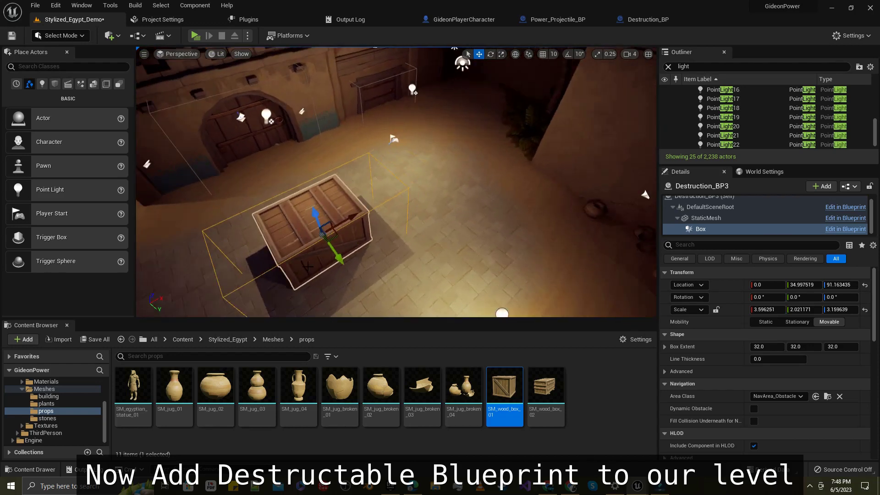
pyautogui.moveTo(348, 265); pyautogui.dragTo(348, 265, button='right')
pyautogui.moveTo(348, 264); pyautogui.dragTo(348, 255)
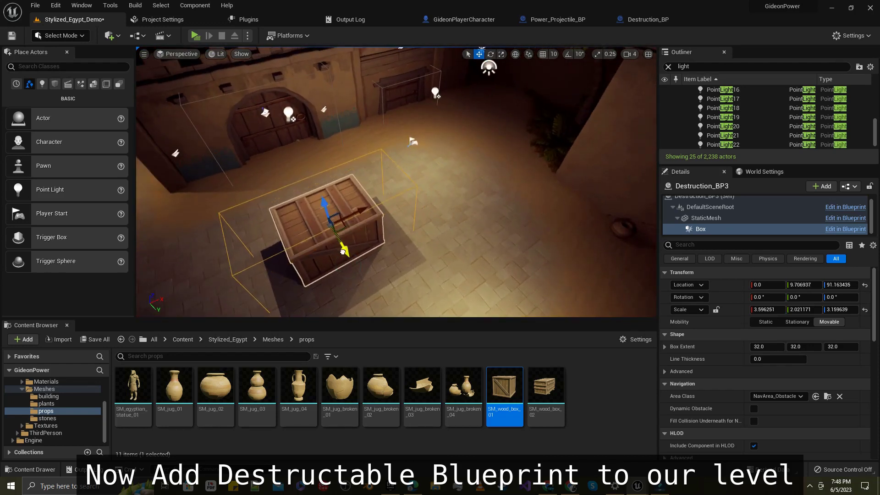
# Step: Center the Box on the crate along Y and lower it to about Z 60.69, undoing a stray move
pyautogui.press('e')
pyautogui.press('r')
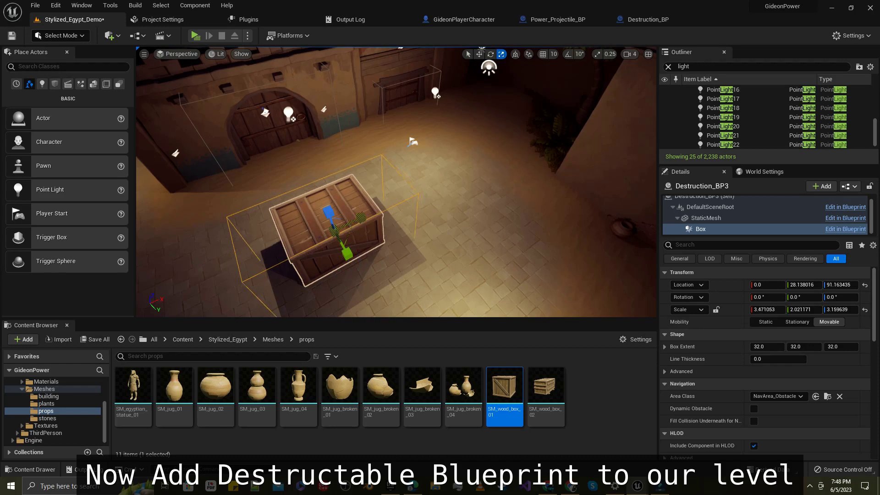
pyautogui.moveTo(447, 205); pyautogui.dragTo(447, 205, button='right')
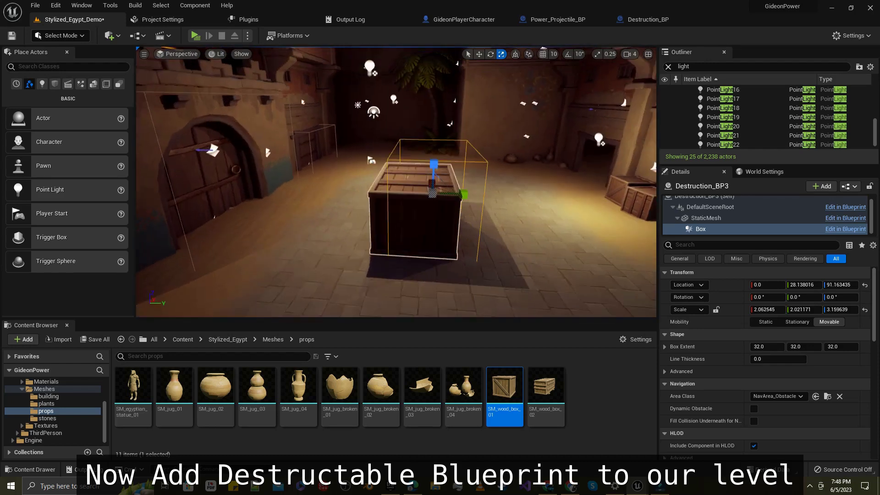
pyautogui.moveTo(474, 185); pyautogui.dragTo(447, 185)
pyautogui.press('e')
pyautogui.press('r')
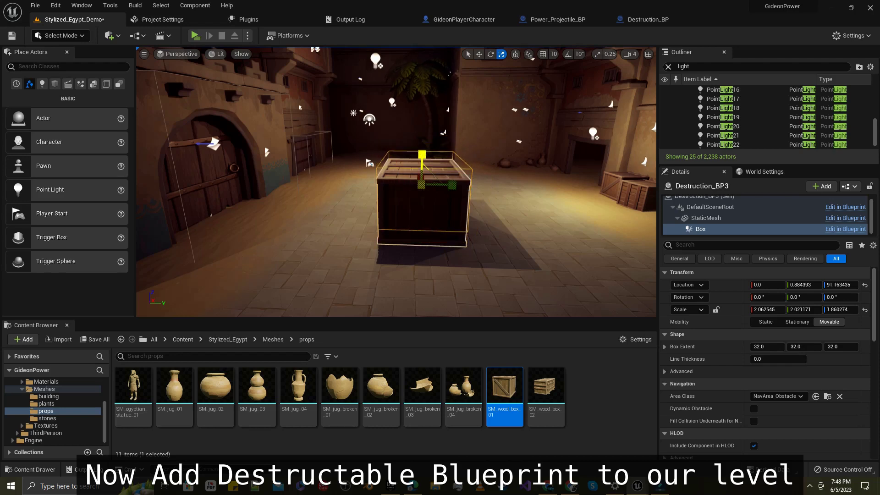
pyautogui.moveTo(422, 150); pyautogui.dragTo(421, 161)
pyautogui.press('e')
pyautogui.press('r')
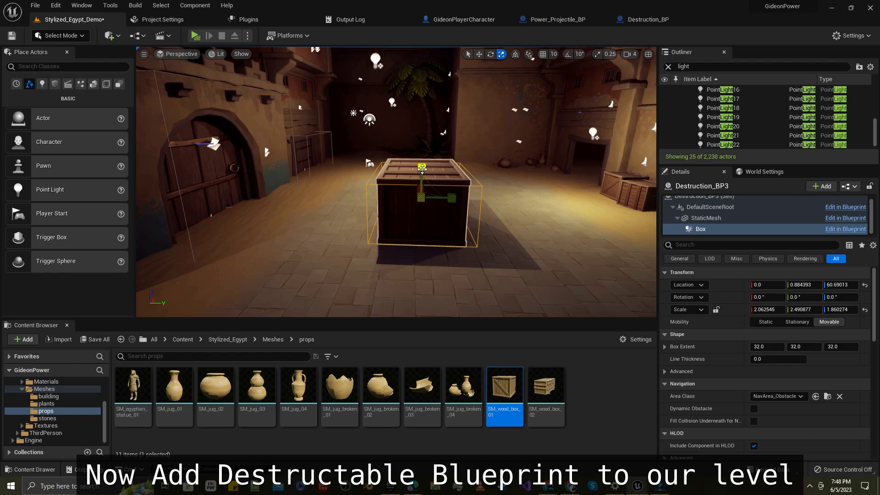
pyautogui.keyDown('alt'); pyautogui.moveTo(471, 267); pyautogui.dragTo(472, 220); pyautogui.keyUp('alt')
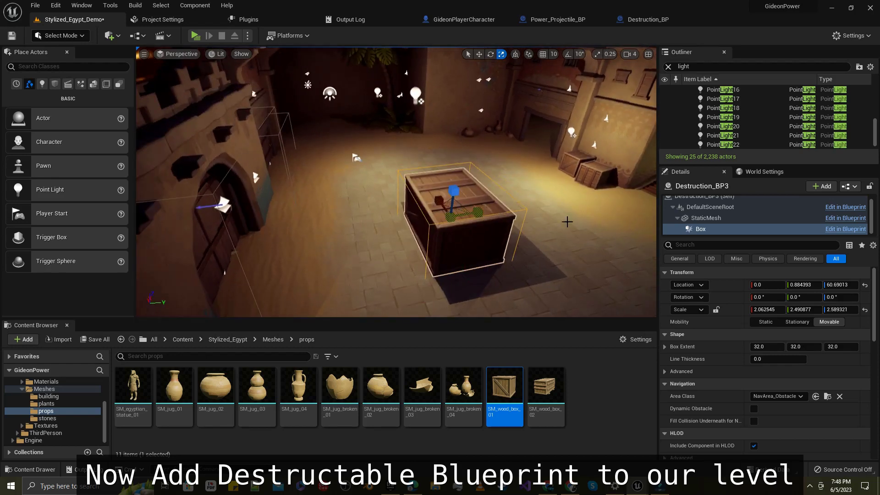
pyautogui.press('e')
pyautogui.press('w')
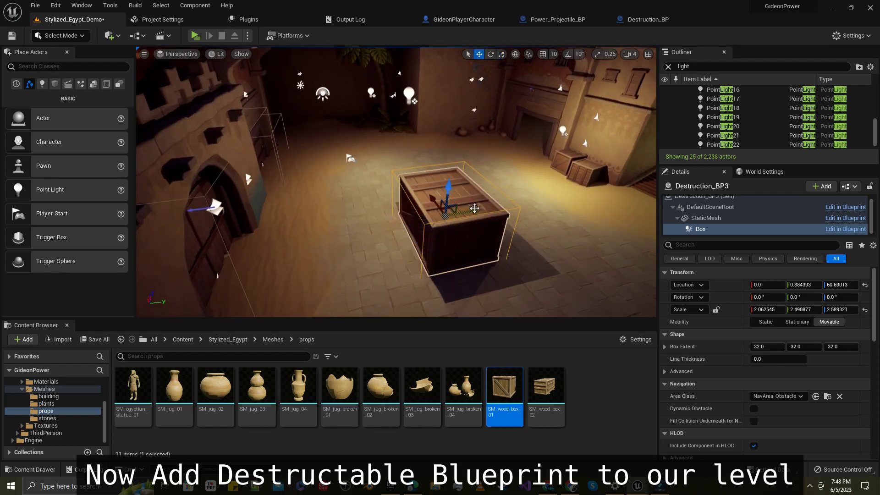
pyautogui.moveTo(474, 210); pyautogui.dragTo(605, 202)
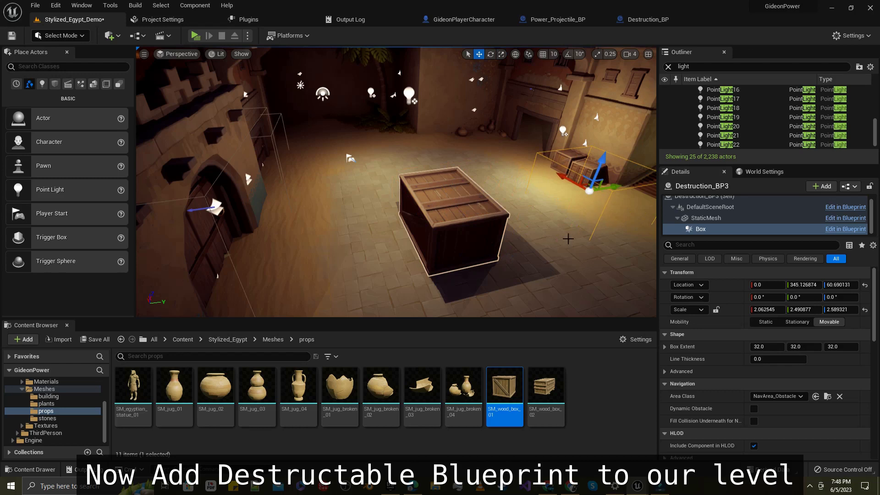
pyautogui.hotkey('ctrl', 'z')
# Step: Move Destruction_BP3 toward the stairs and duplicate it beside the original
pyautogui.click(584, 187)
pyautogui.click(500, 225)
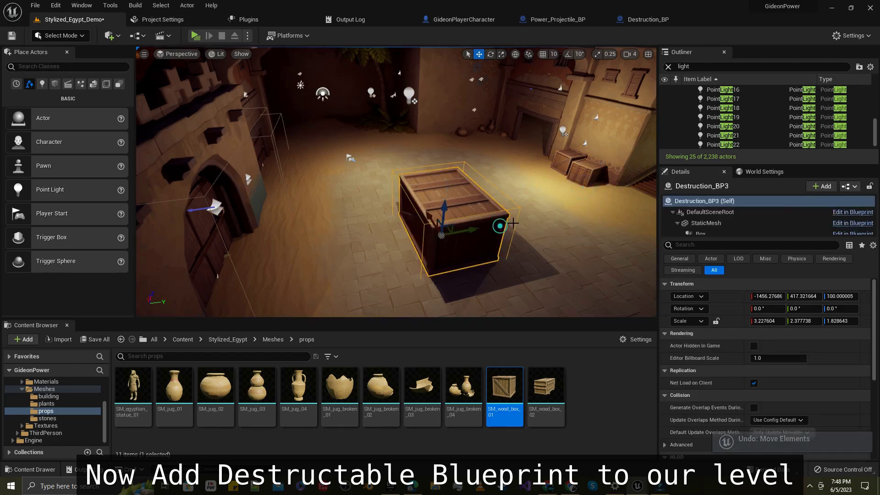
pyautogui.moveTo(458, 229); pyautogui.dragTo(596, 202)
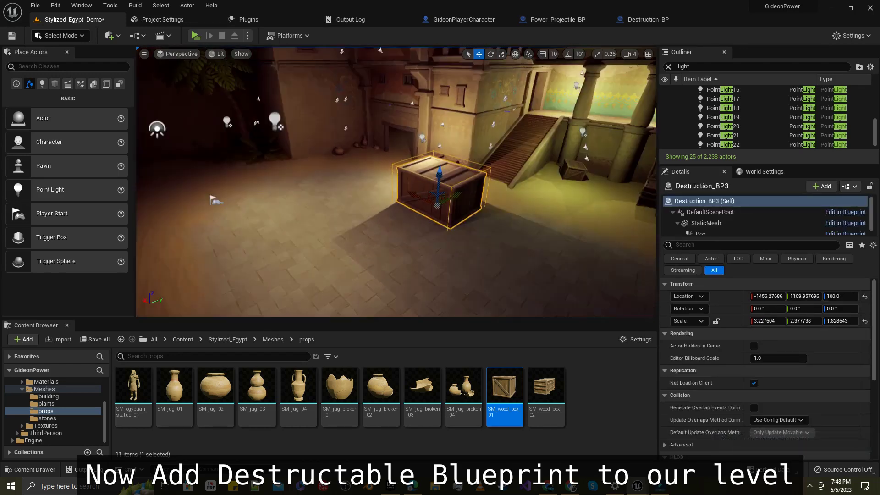
pyautogui.moveTo(596, 201); pyautogui.dragTo(463, 244, button='right')
pyautogui.keyDown('alt'); pyautogui.moveTo(322, 235); pyautogui.dragTo(460, 250); pyautogui.keyUp('alt')
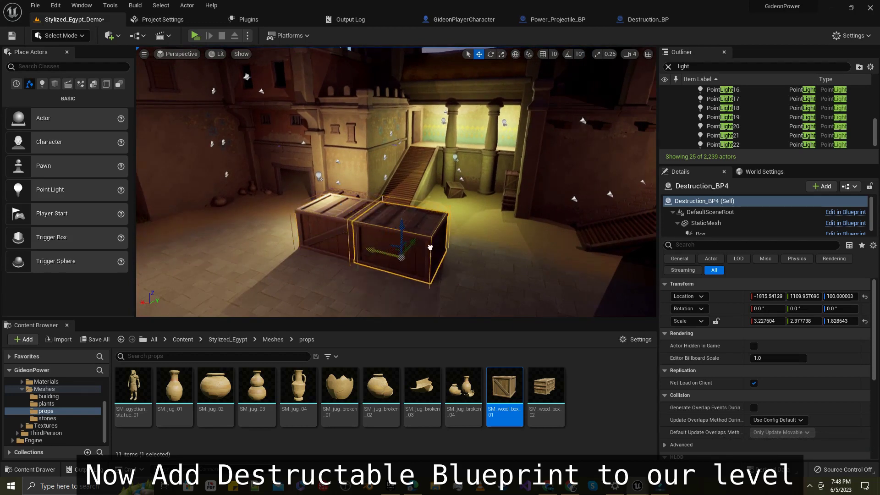
pyautogui.moveTo(358, 279); pyautogui.dragTo(348, 215, button='right')
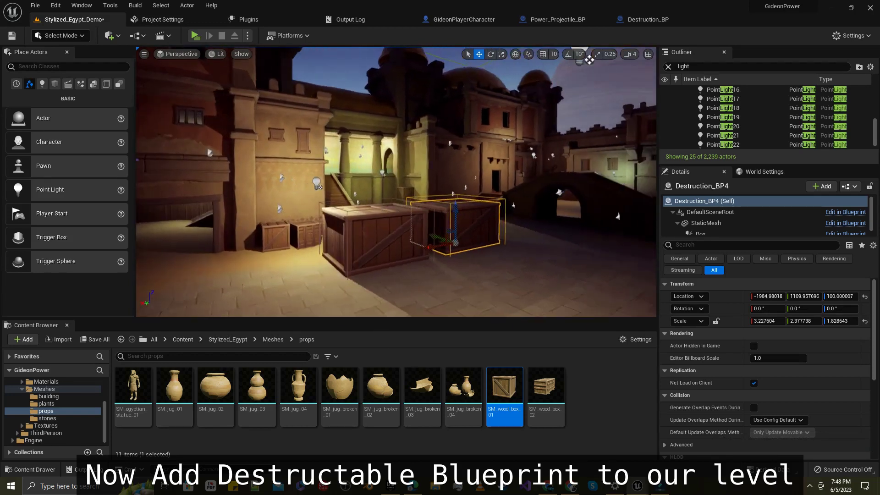
pyautogui.moveTo(368, 296); pyautogui.dragTo(348, 275, button='right')
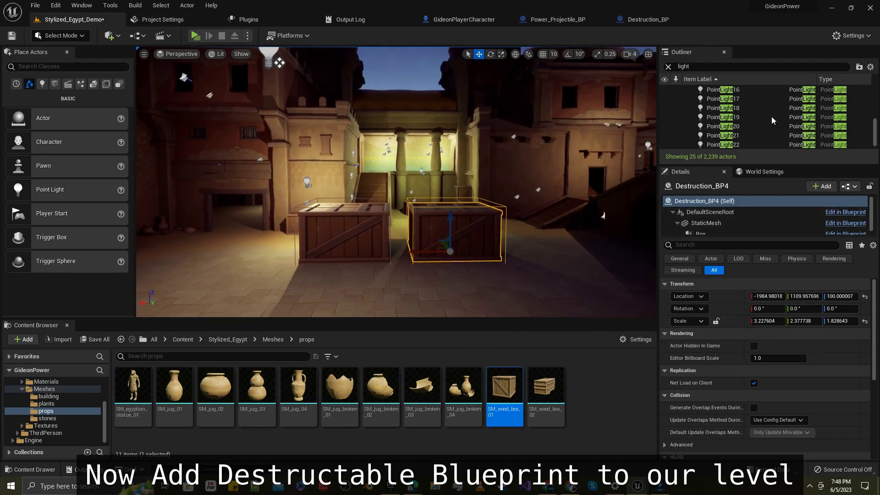
# Step: Reset the scale of Destruction_BP4 and Destruction_BP3 to 1.0
pyautogui.click(668, 66)
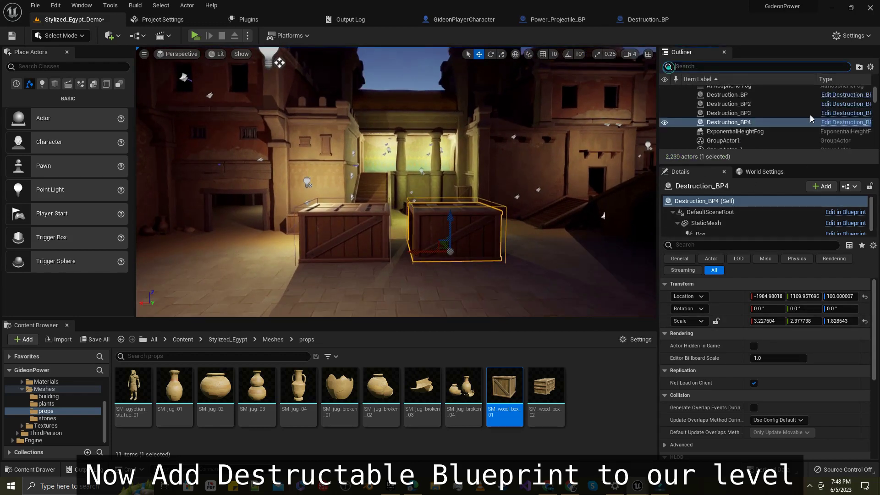
pyautogui.click(865, 321)
pyautogui.click(756, 113)
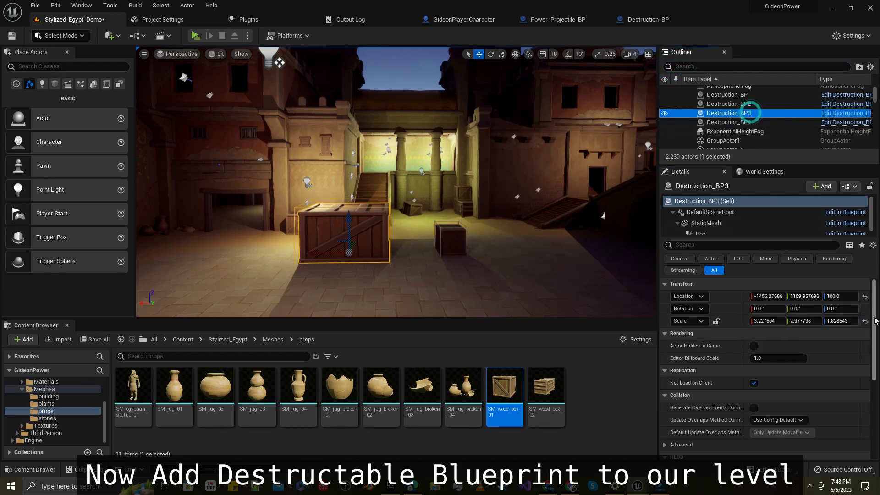
pyautogui.click(865, 321)
# Step: Copy a crate as Destruction_BP5 to the left and move Destruction_BP4 toward the others
pyautogui.scroll(2, 397, 260)
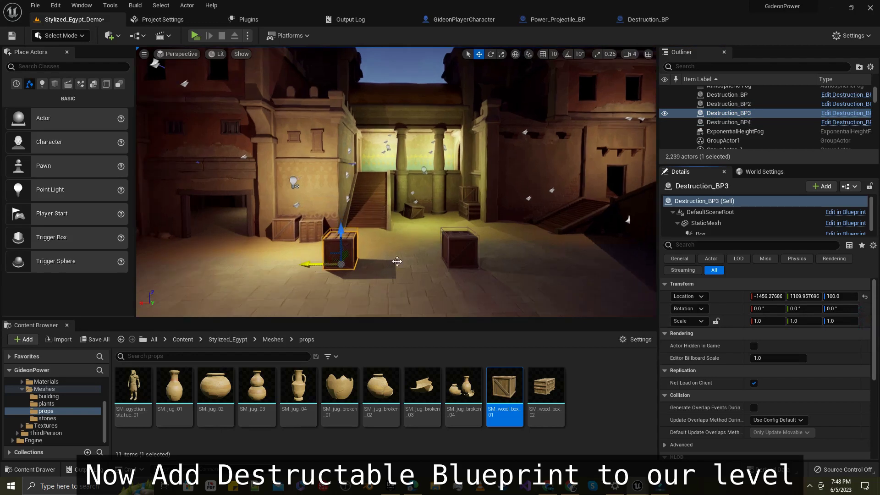
pyautogui.moveTo(396, 261); pyautogui.dragTo(370, 269, button='right')
pyautogui.keyDown('alt'); pyautogui.moveTo(364, 261); pyautogui.dragTo(329, 259); pyautogui.keyUp('alt')
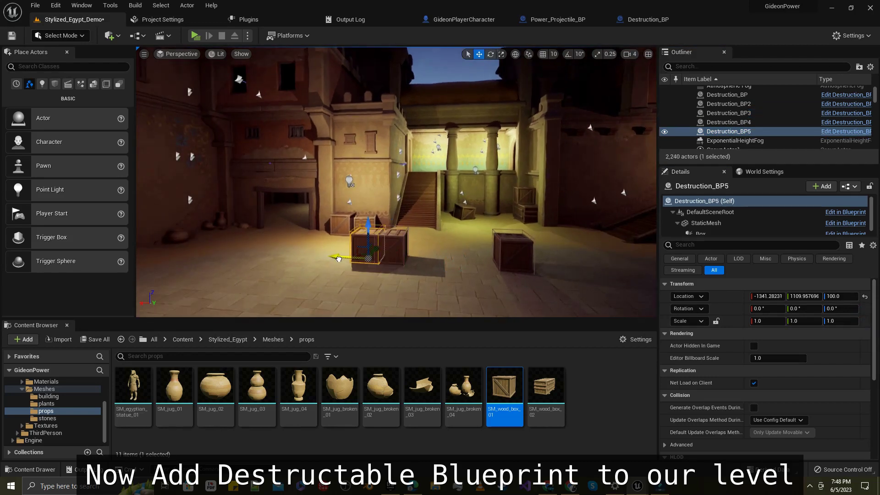
pyautogui.click(512, 254)
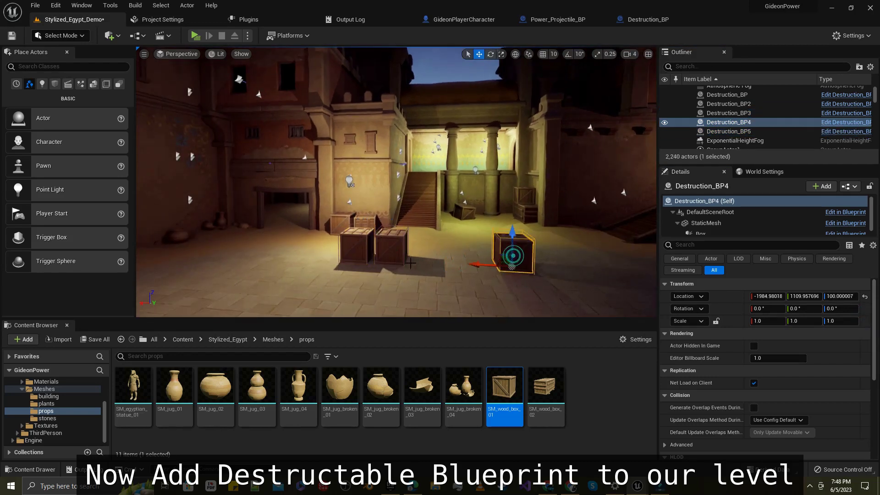
pyautogui.moveTo(468, 261); pyautogui.dragTo(393, 265)
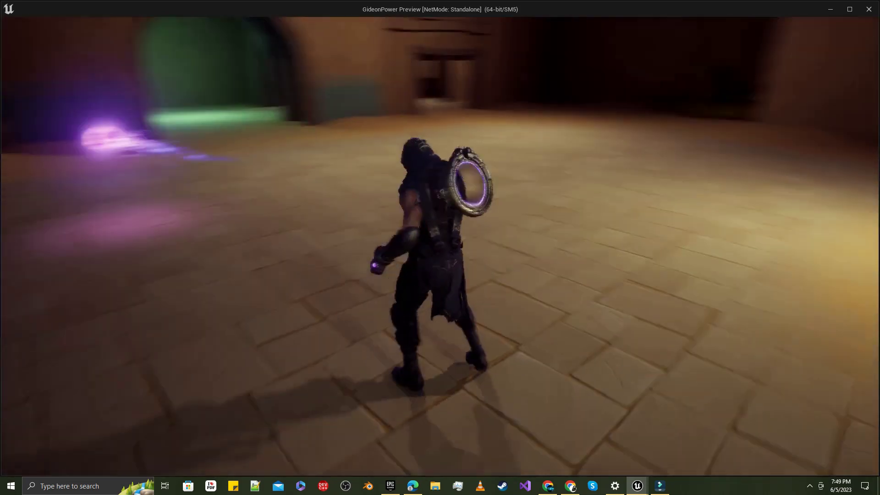
pyautogui.press('w')
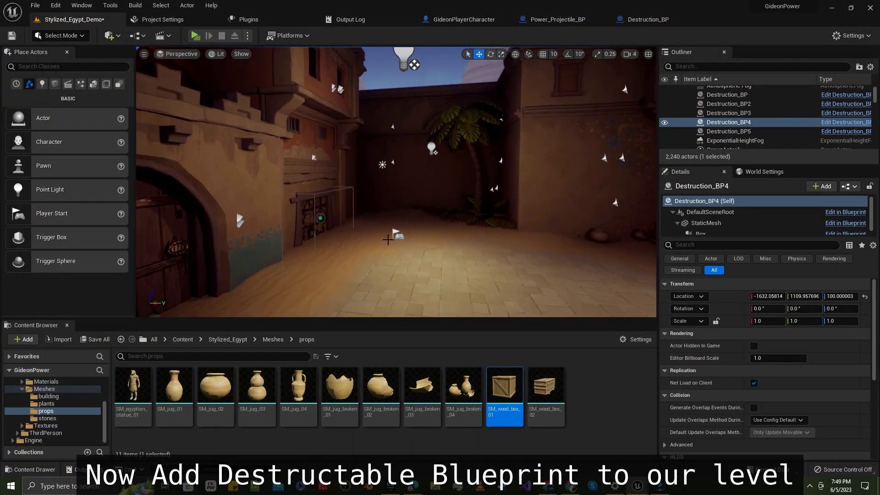
# Step: Duplicate the Destruction_BP door as Destruction_BP6, rotate it, and fit it into the wall doorway
pyautogui.click(321, 219)
pyautogui.keyDown('alt'); pyautogui.moveTo(270, 241); pyautogui.dragTo(620, 246); pyautogui.keyUp('alt')
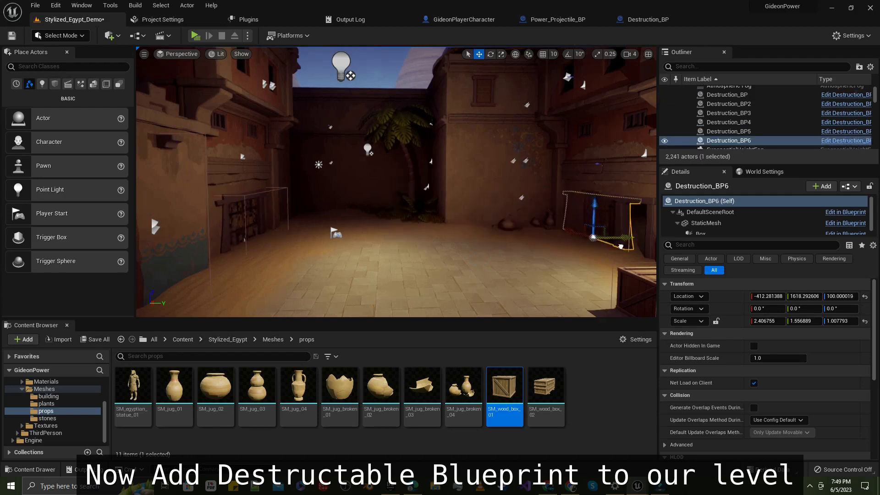
pyautogui.moveTo(567, 294); pyautogui.dragTo(537, 252, button='right')
pyautogui.press('e')
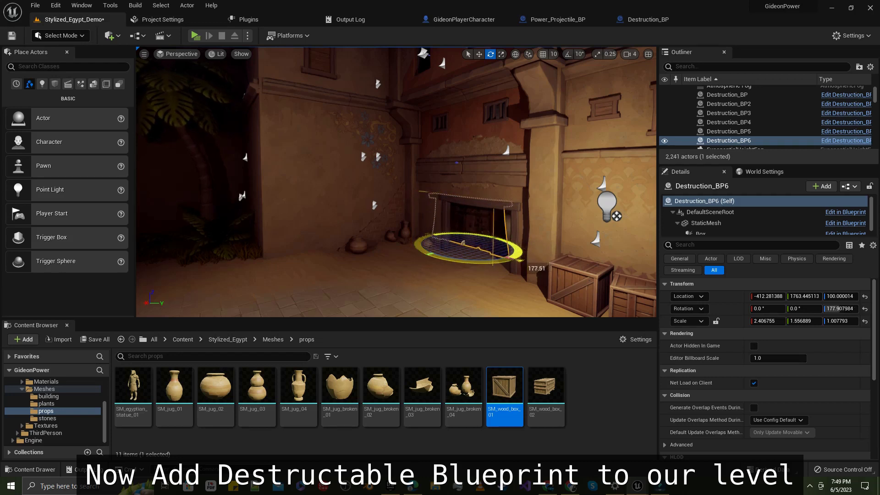
pyautogui.press('w')
pyautogui.moveTo(448, 239)
pyautogui.mouseDown()
pyautogui.moveTo(520, 240)
pyautogui.moveTo(493, 247)
pyautogui.mouseUp()
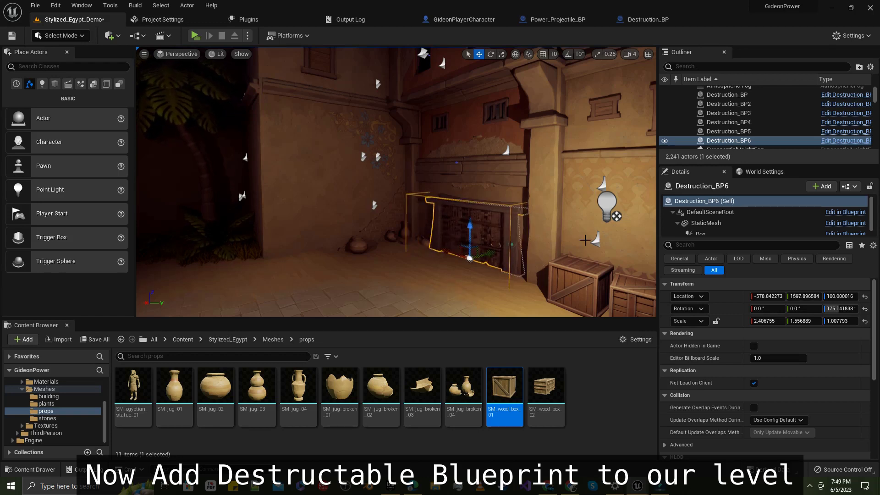
pyautogui.scroll(-3, 582, 244)
pyautogui.scroll(-3, 529, 286)
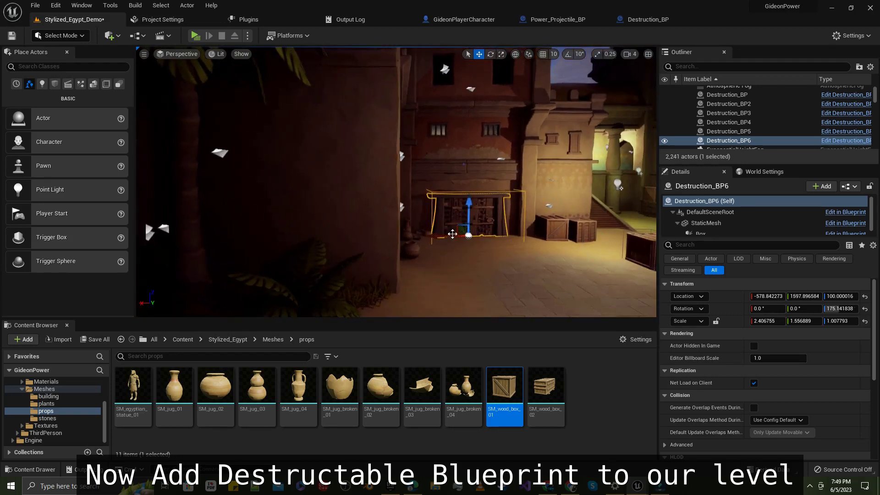
pyautogui.moveTo(459, 231); pyautogui.dragTo(456, 232)
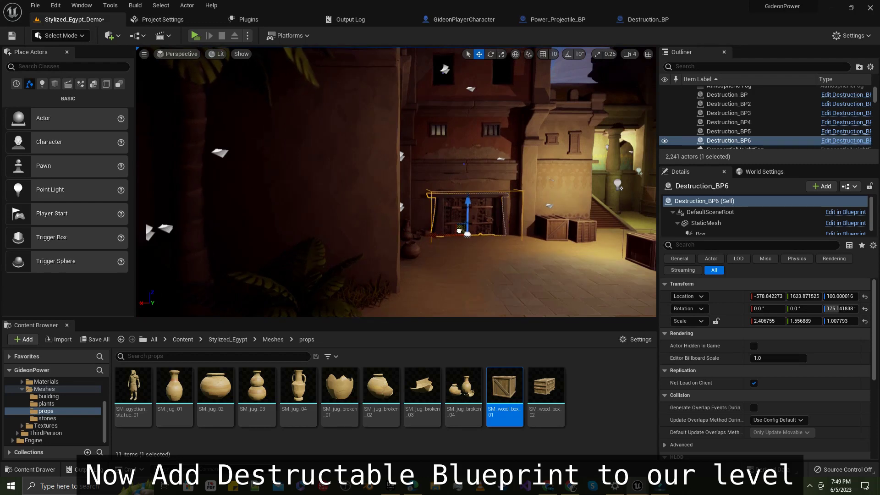
pyautogui.moveTo(456, 232); pyautogui.dragTo(613, 138, button='right')
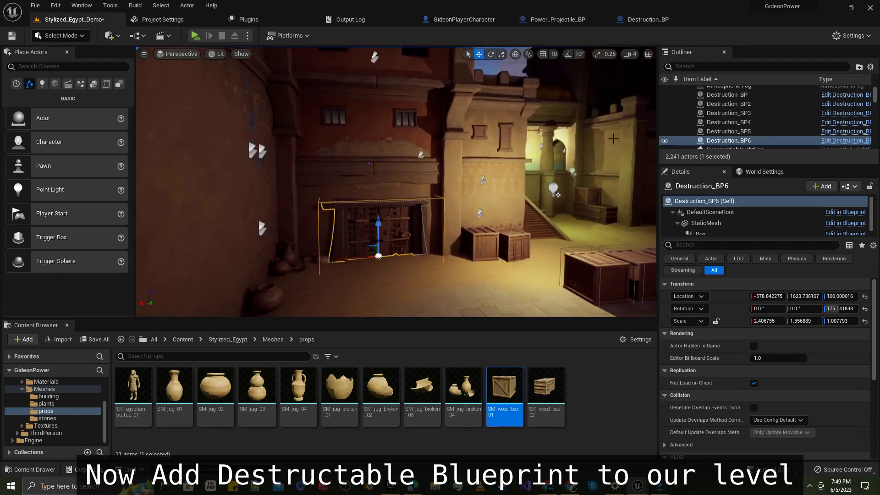
# Step: Delete the plain wood boxes in front of the doorway
pyautogui.press('Delete')
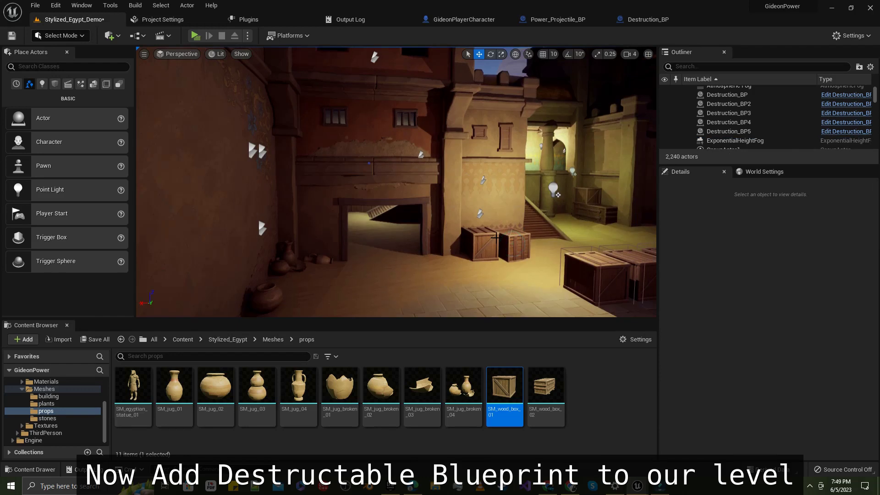
pyautogui.hotkey('ctrl', 'z')
pyautogui.click(479, 274)
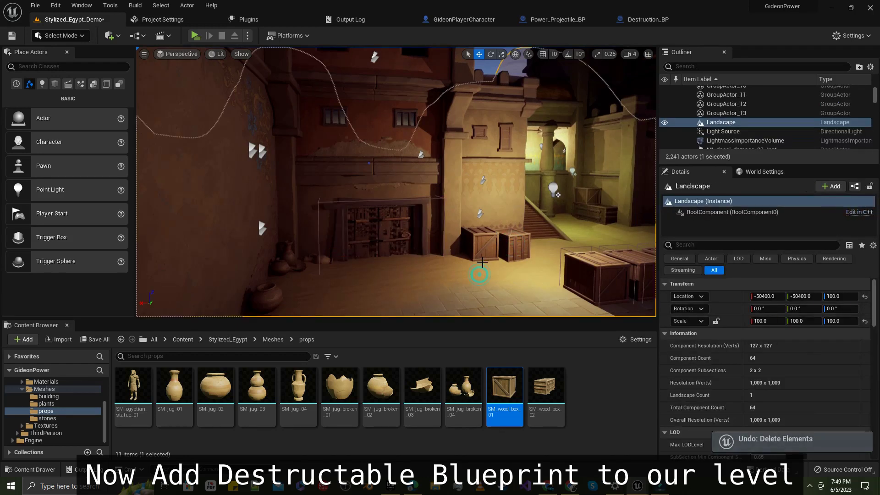
pyautogui.click(526, 248)
pyautogui.press('Delete')
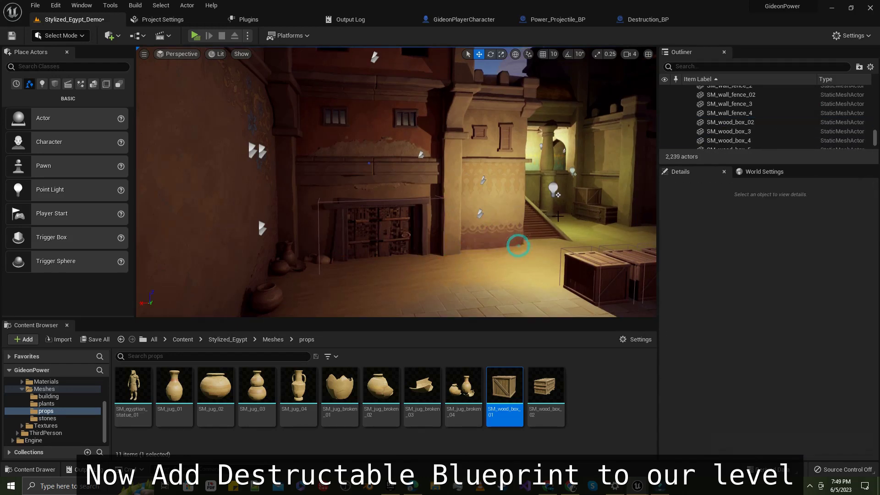
# Step: Copy crate Destruction_BP5 as Destruction_BP7 to the left
pyautogui.moveTo(516, 245); pyautogui.dragTo(505, 285, button='right')
pyautogui.click(488, 273)
pyautogui.moveTo(470, 265)
pyautogui.keyDown('alt'); pyautogui.mouseDown()
pyautogui.moveTo(378, 262)
pyautogui.moveTo(453, 272)
pyautogui.mouseUp(); pyautogui.keyUp('alt')
# Step: Rotate Destruction_BP5 about 48° and slide Destruction_BP4 farther right
pyautogui.press('e')
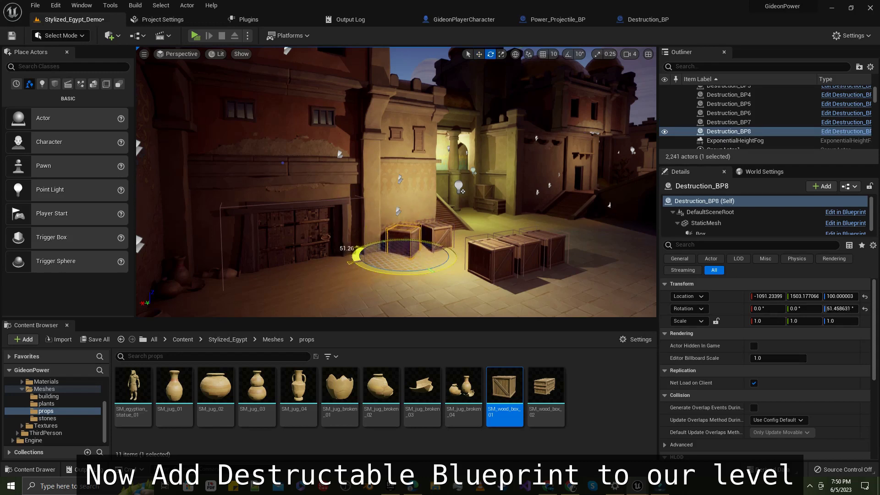
pyautogui.click(490, 256)
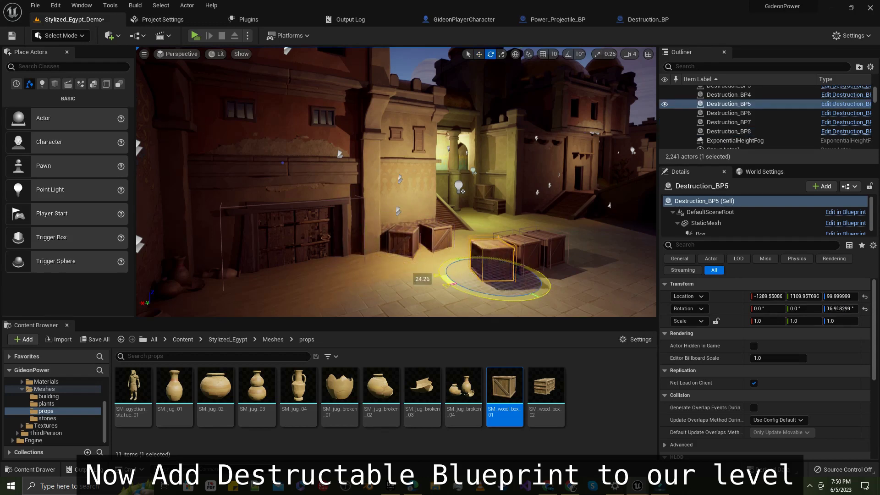
pyautogui.moveTo(490, 257); pyautogui.dragTo(458, 256, button='right')
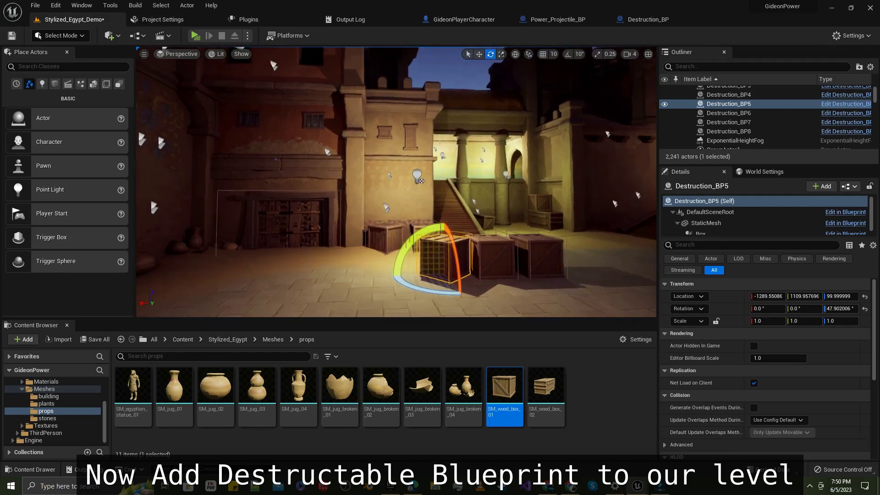
pyautogui.click(532, 248)
pyautogui.press('w')
pyautogui.moveTo(532, 273); pyautogui.dragTo(582, 271)
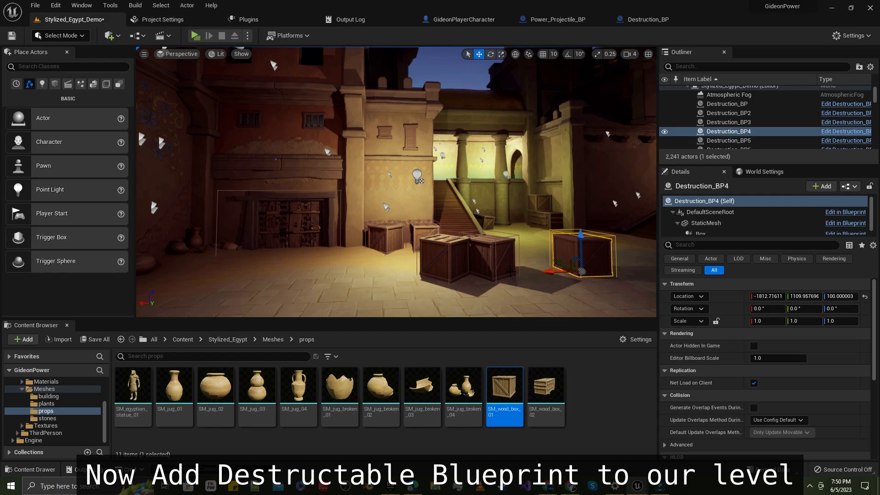
# Step: Move Destruction_BP3 away from the other crates and save the level
pyautogui.click(510, 272)
pyautogui.moveTo(469, 275)
pyautogui.mouseDown()
pyautogui.moveTo(475, 258)
pyautogui.moveTo(164, 280)
pyautogui.mouseUp()
pyautogui.click(418, 283)
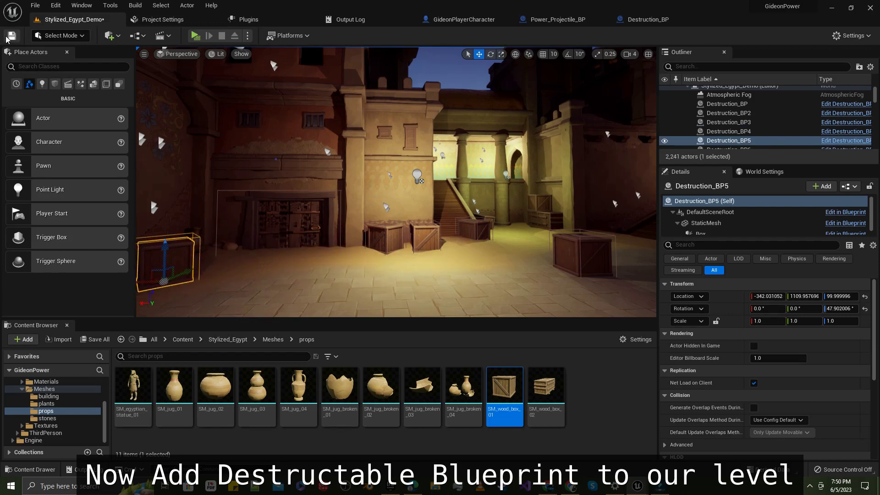
pyautogui.click(6, 38)
# Step: Launch a standalone play test of the Egypt level
pyautogui.click(197, 42)
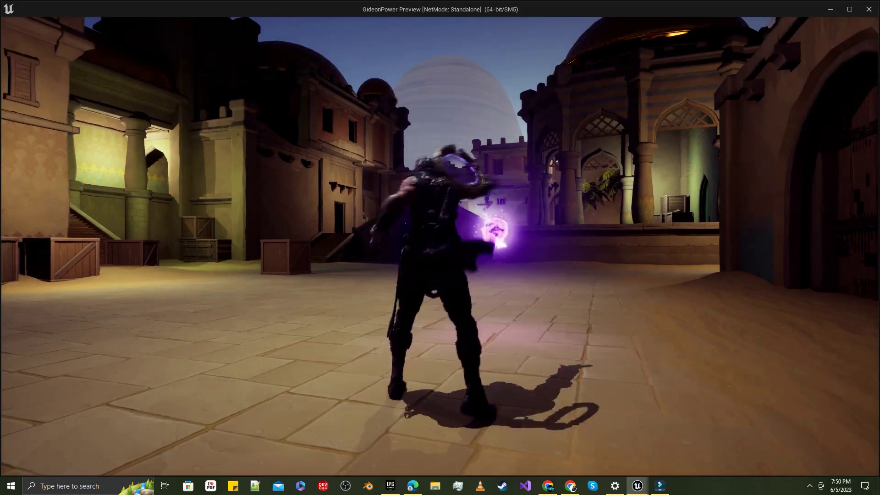